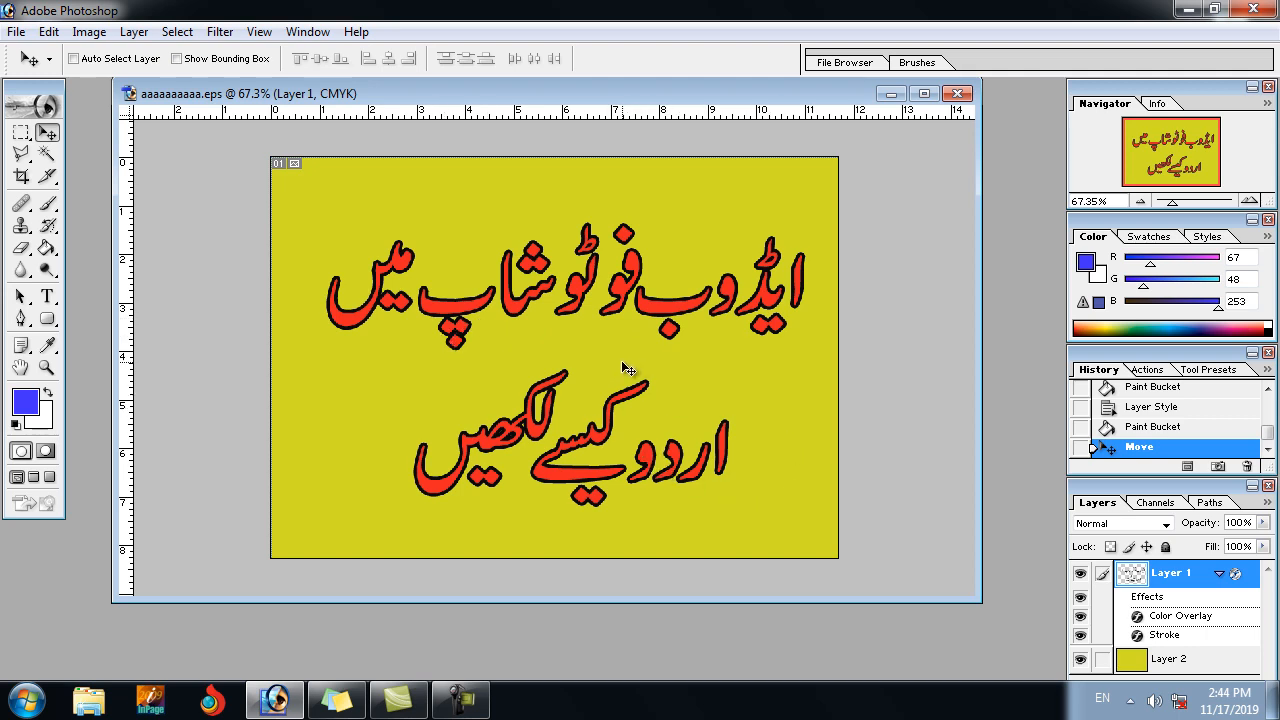
Open the DMM UD33D image from the Thumbanails folder and examine its Urdu lettering up close
mouse_move(580, 355)
left_mouse_down()
mouse_move(584, 335)
mouse_move(514, 329)
mouse_move(594, 322)
mouse_move(521, 338)
mouse_move(590, 332)
left_mouse_up()
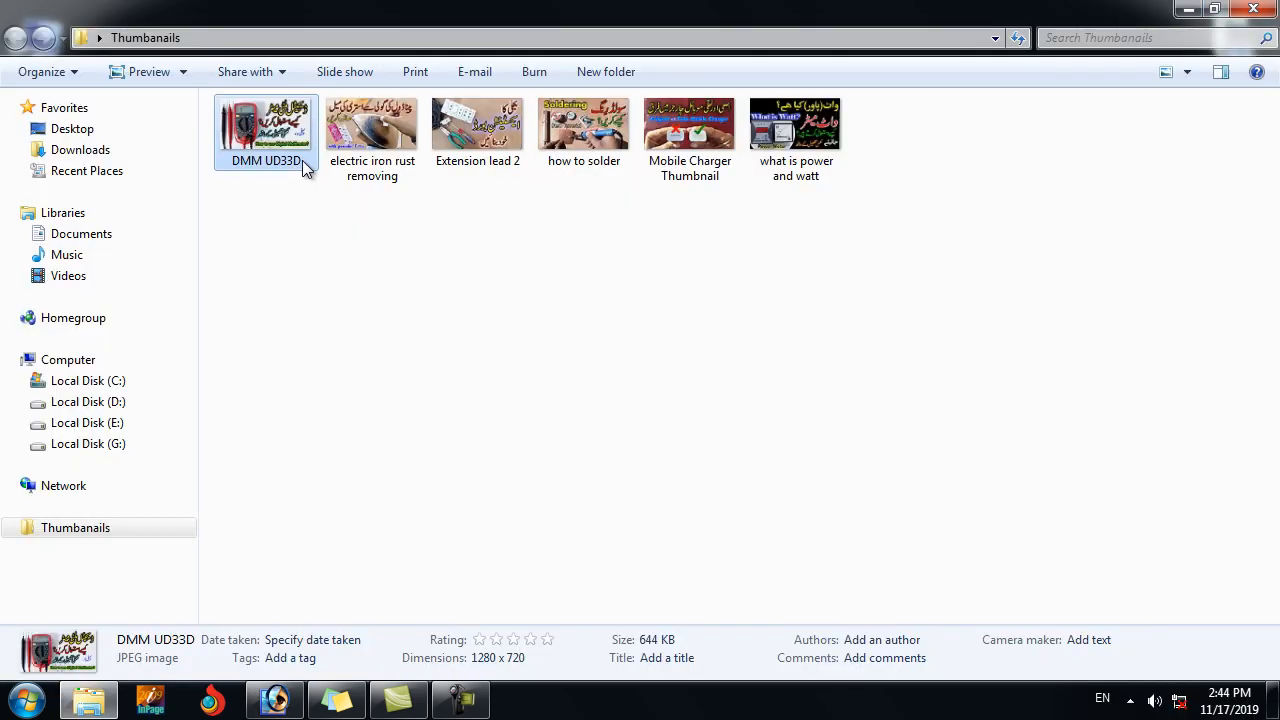
double_click(302, 160)
scroll(800, 248, "up", 4)
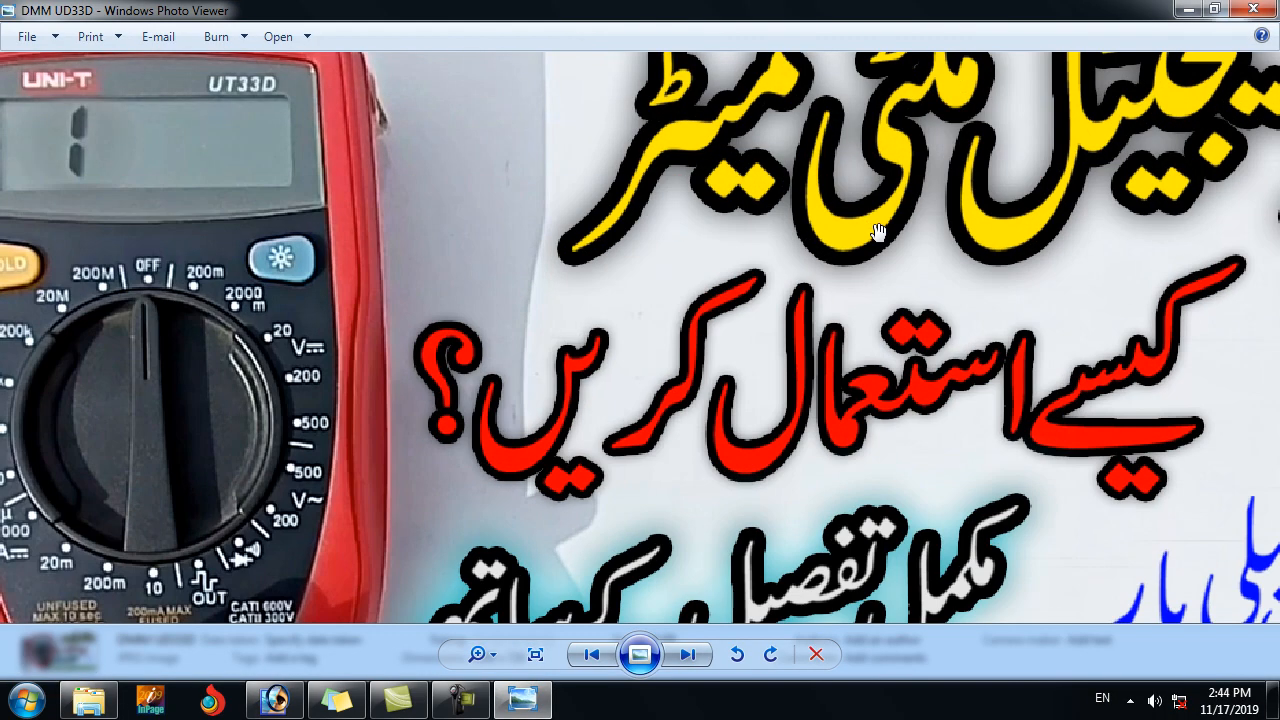
scroll(842, 302, "down", 4)
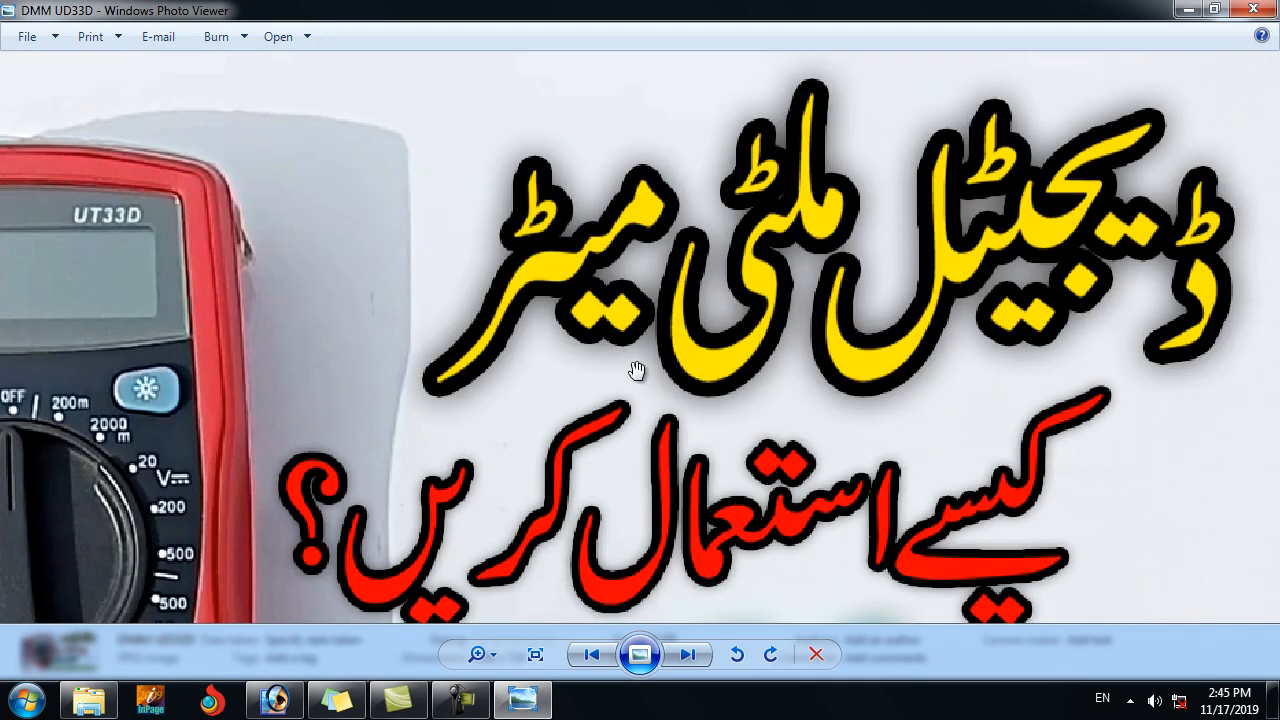
Look through the remaining thumbnail images, examining the Urdu lettering on Extension lead 2 up close, and close the viewer
key("Right")
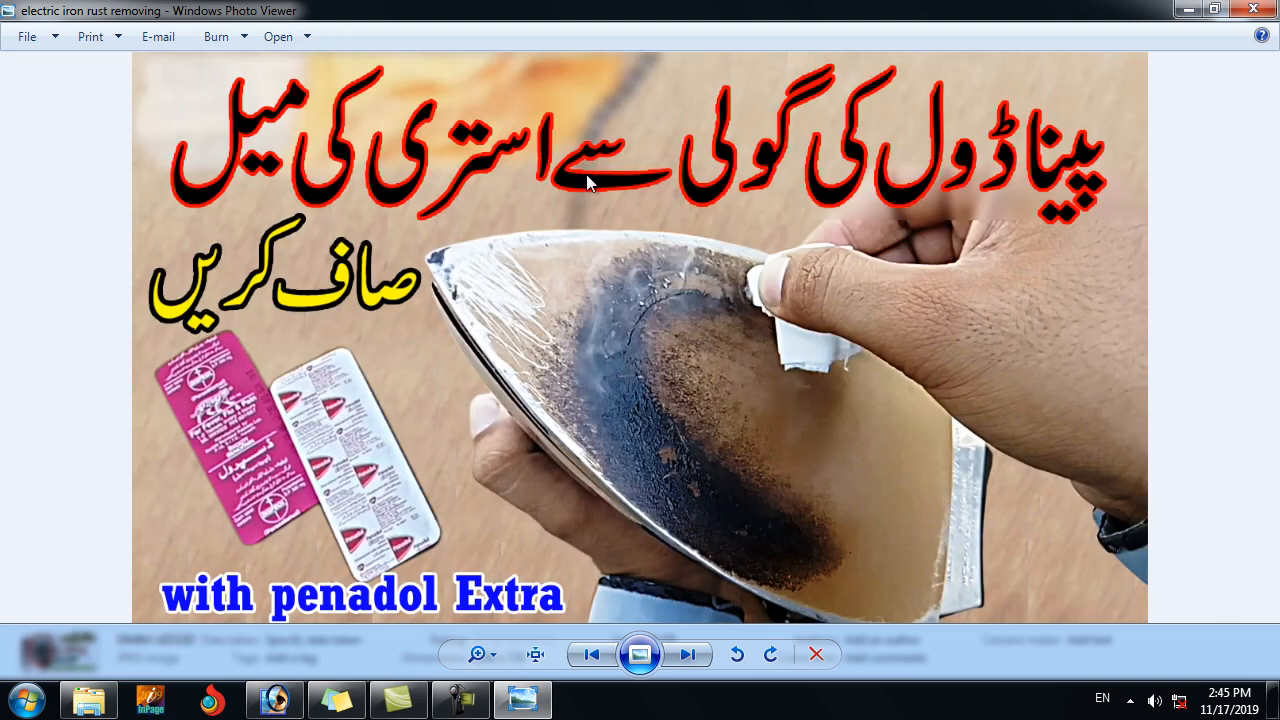
key("Right")
scroll(921, 326, "up", 3)
scroll(903, 262, "down", 1)
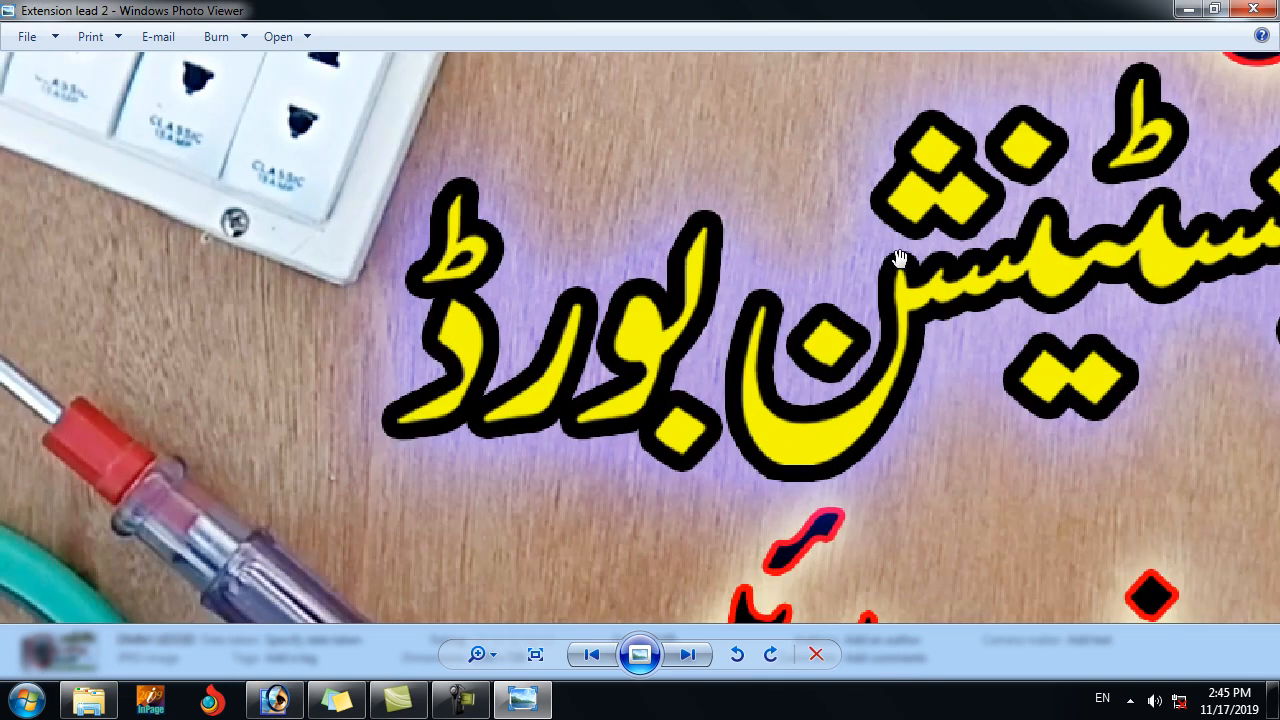
scroll(860, 280, "up", 1)
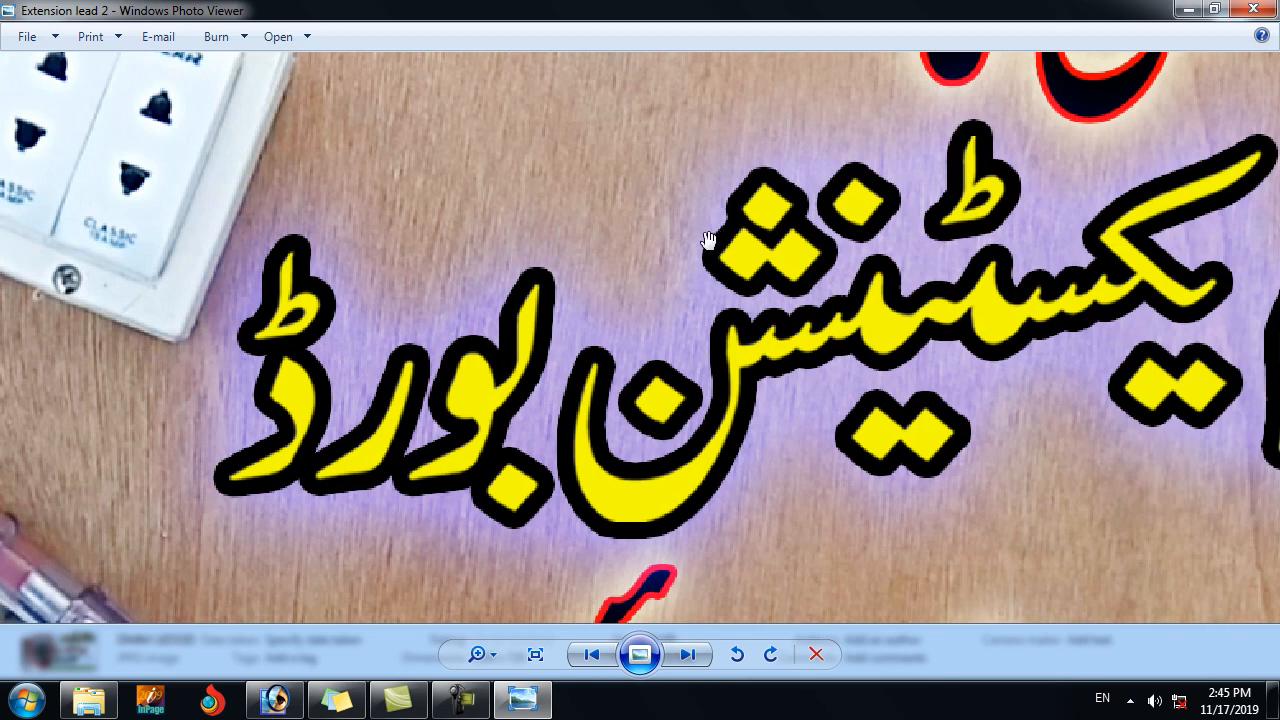
scroll(700, 255, "down", 3)
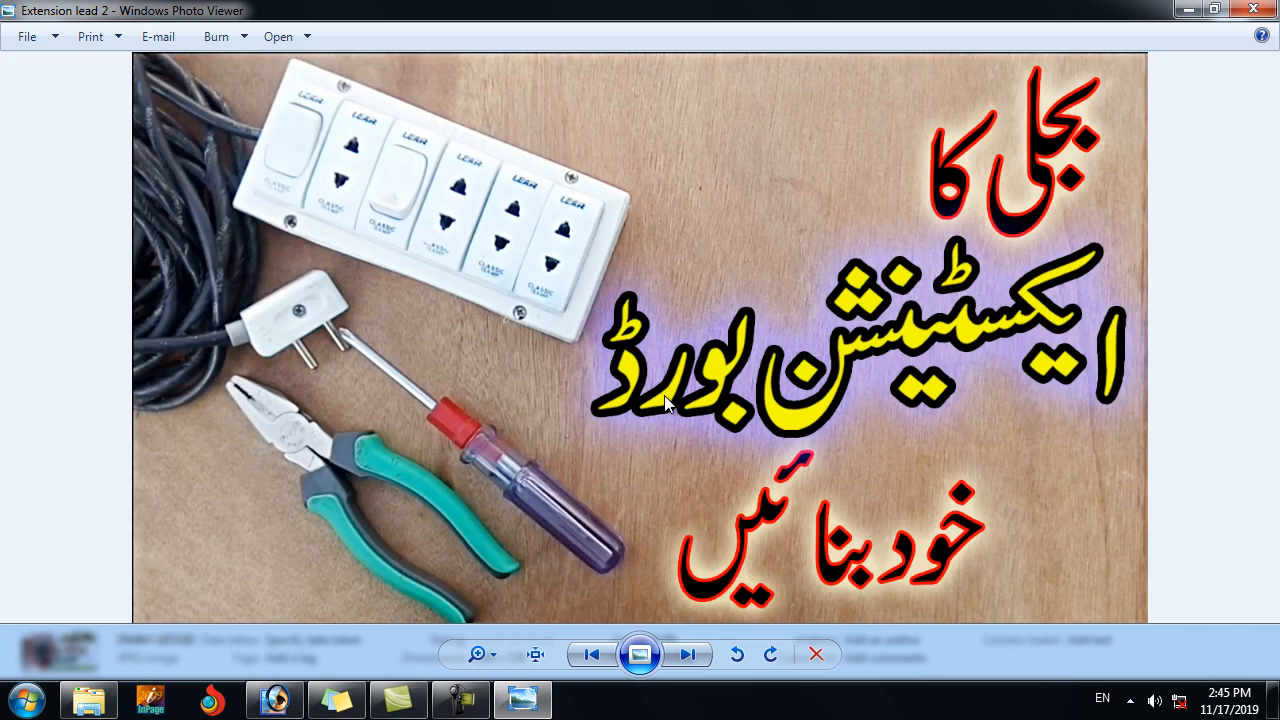
key("Right")
key("Right")
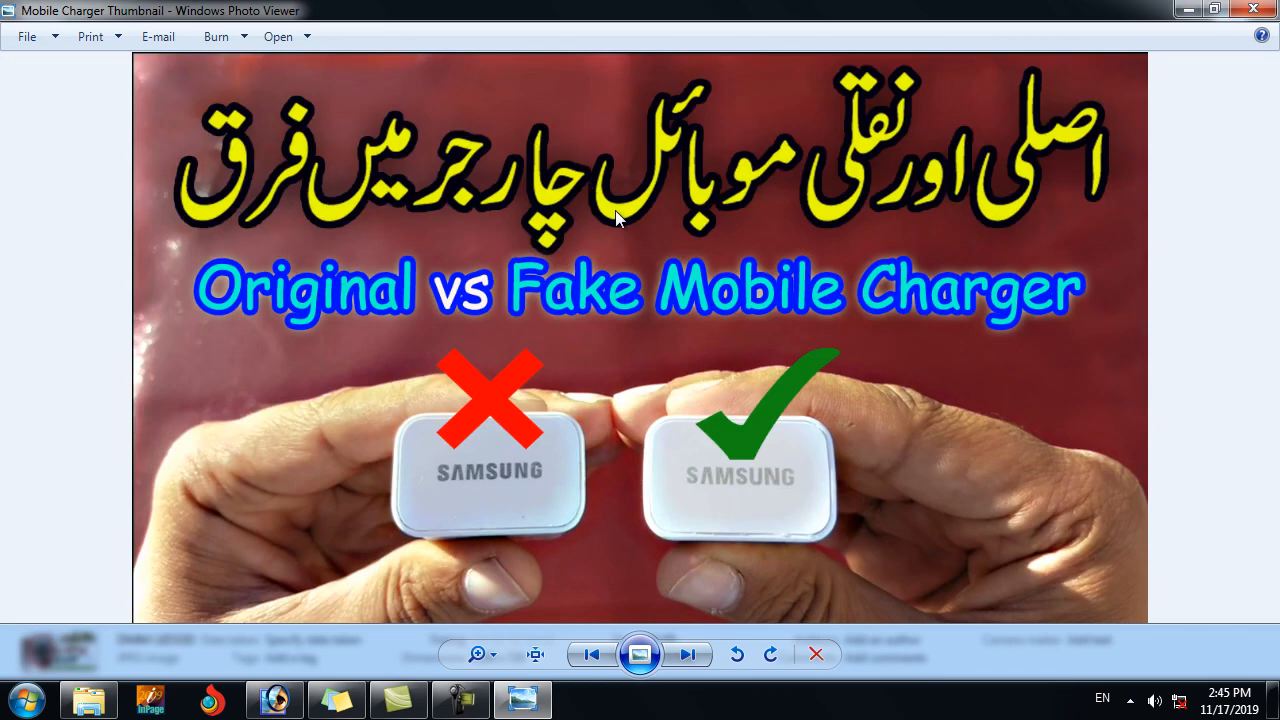
key("Right")
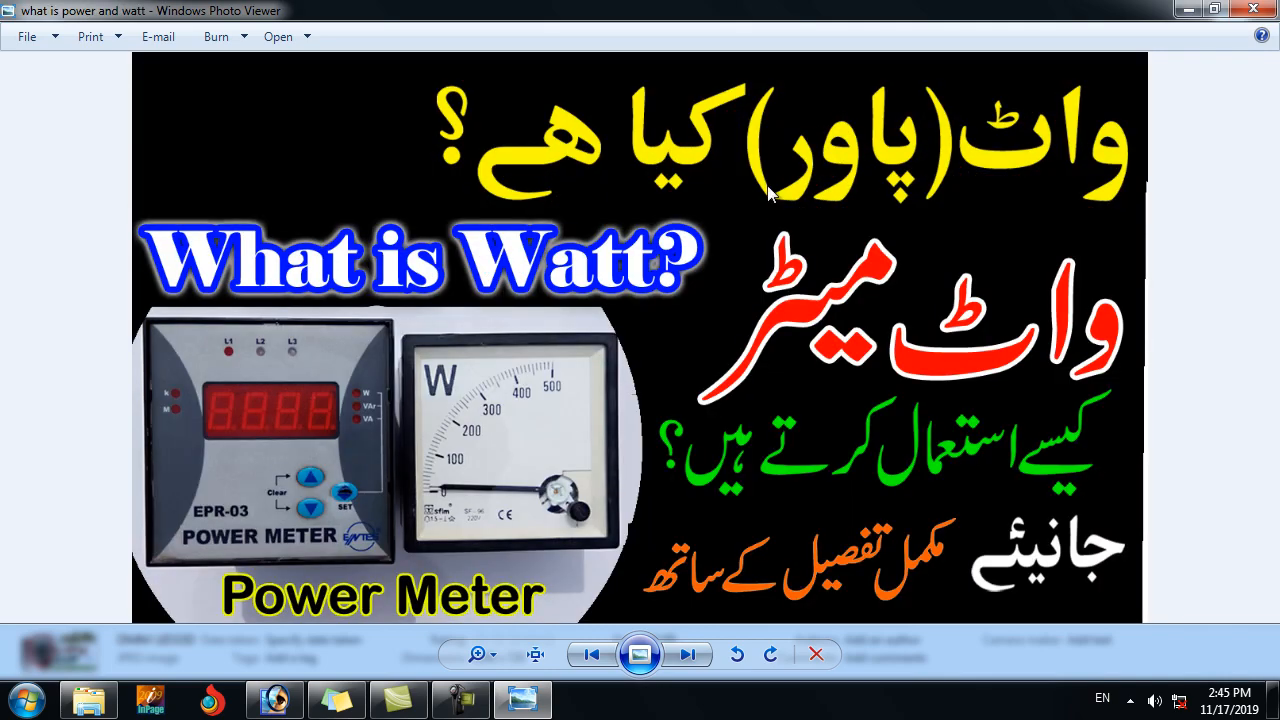
key("Right")
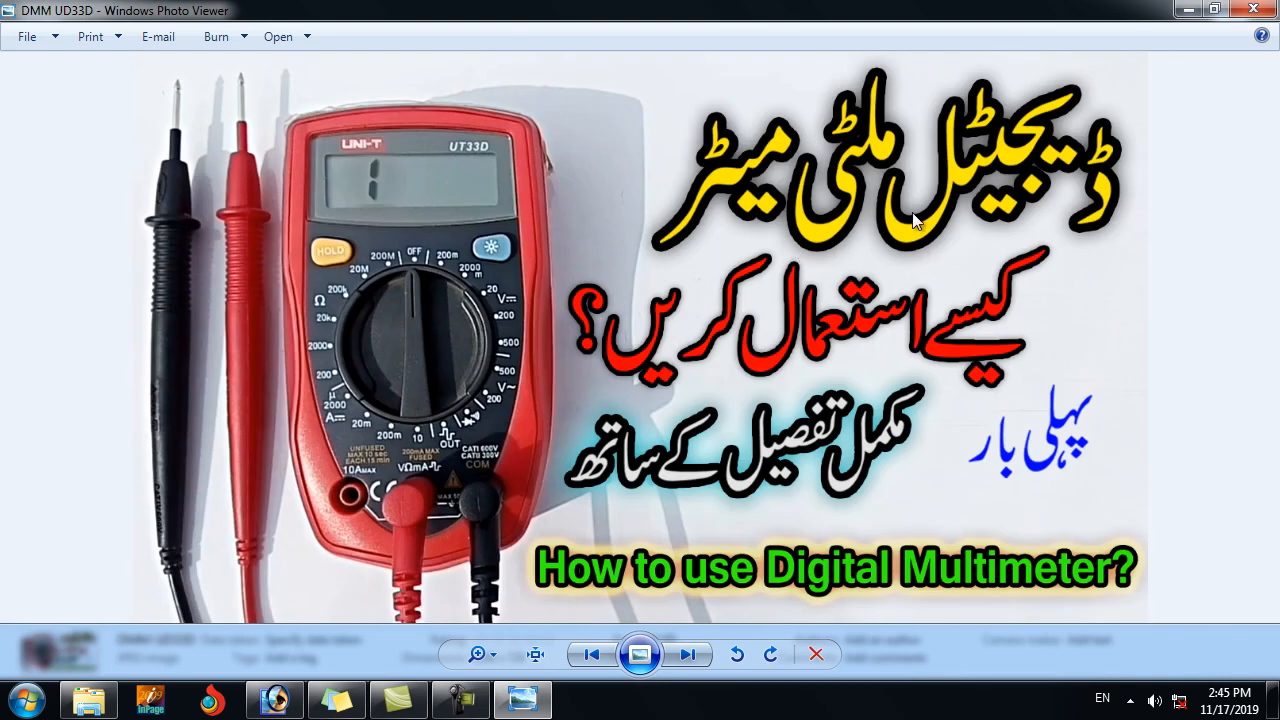
left_click(1256, 8)
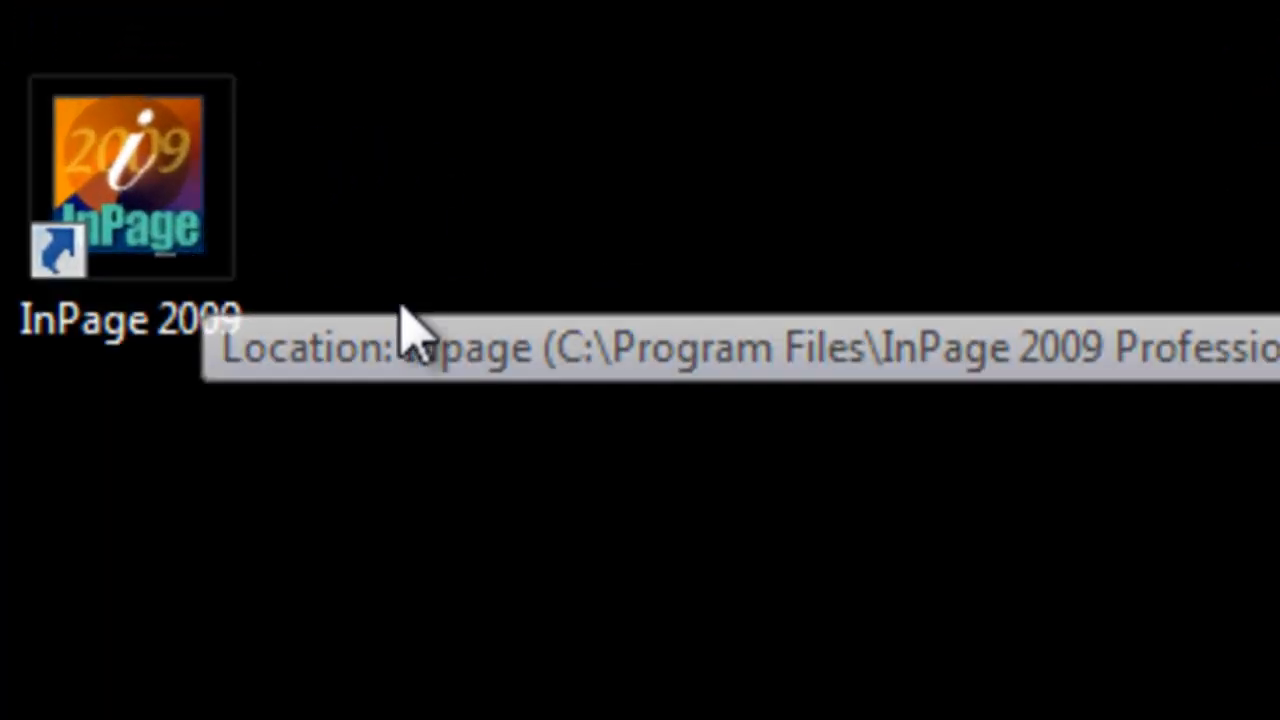
Launch InPage 2009 from the desktop and dismiss its startup message
left_click(160, 290)
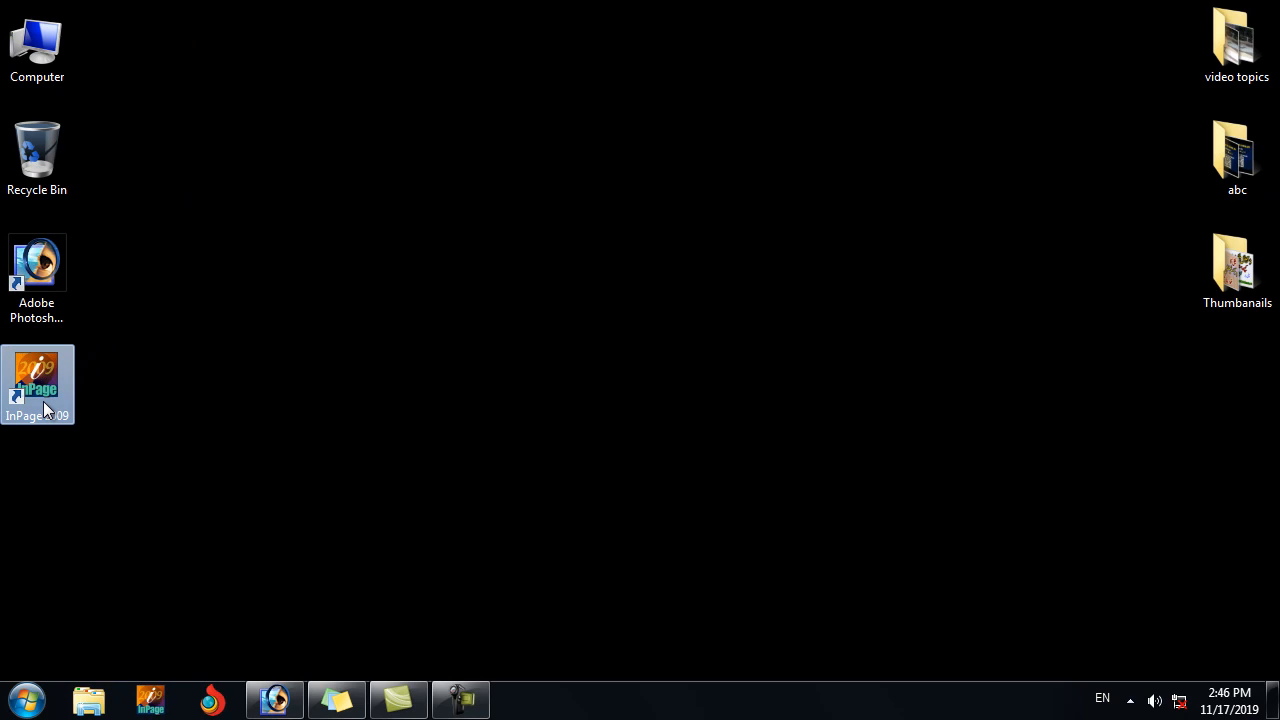
double_click(43, 401)
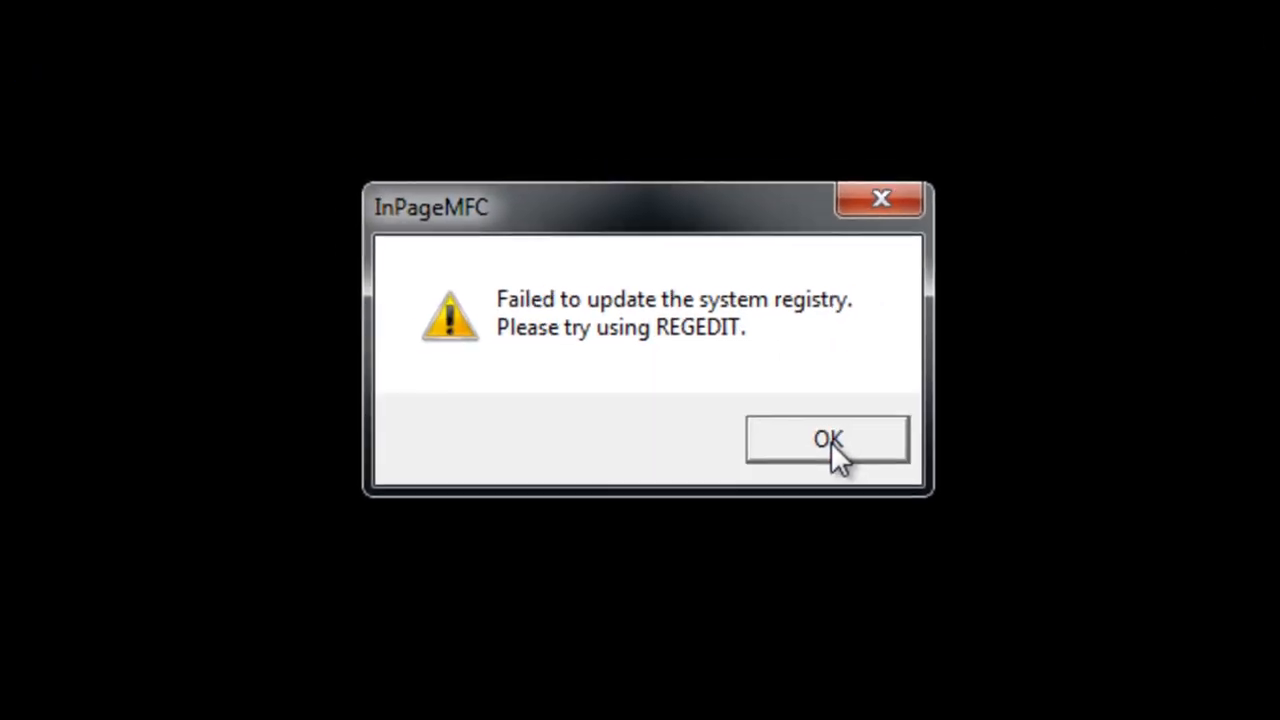
left_click(850, 451)
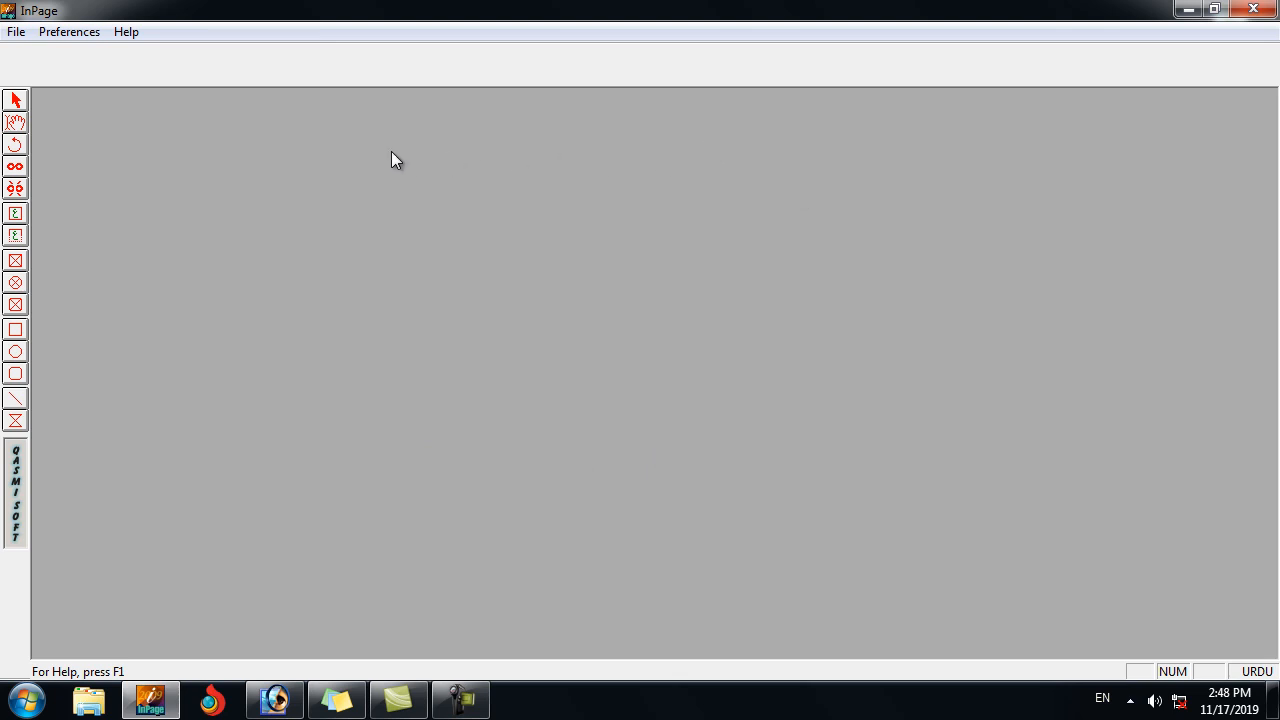
Create a new A4 document in landscape orientation, keeping the default margins and right-to-left direction
left_click(17, 32)
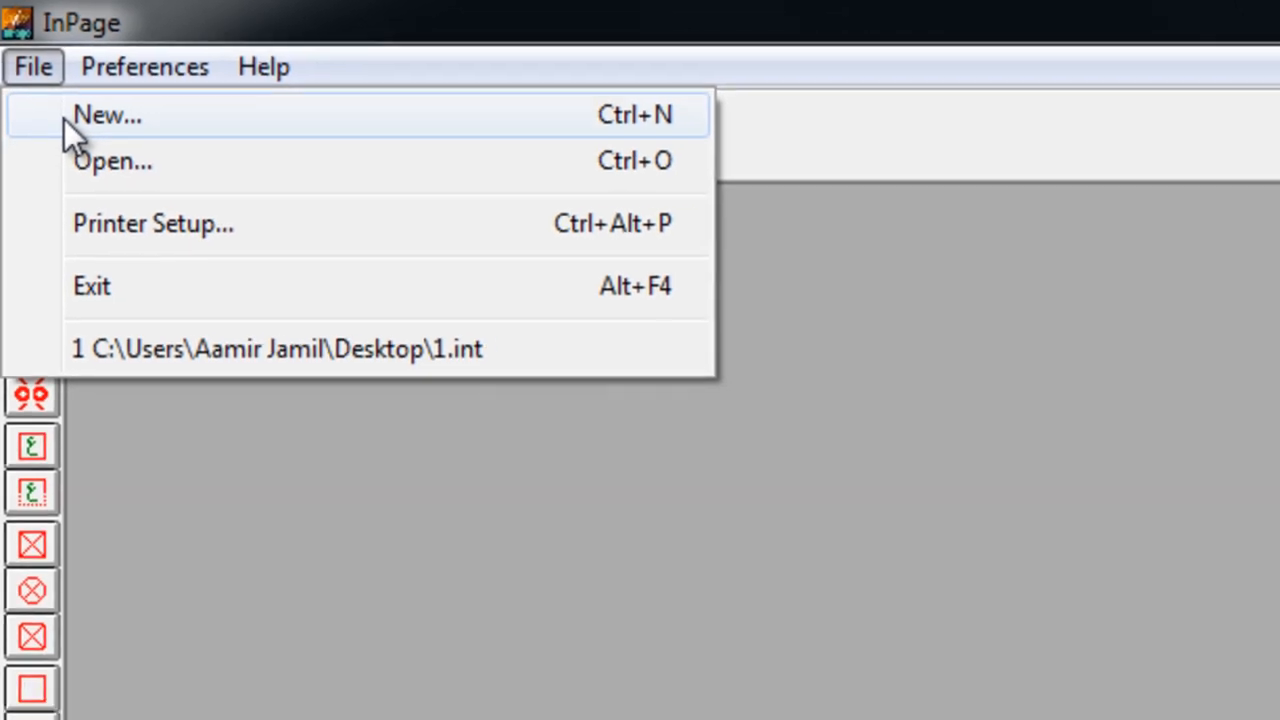
left_click(69, 128)
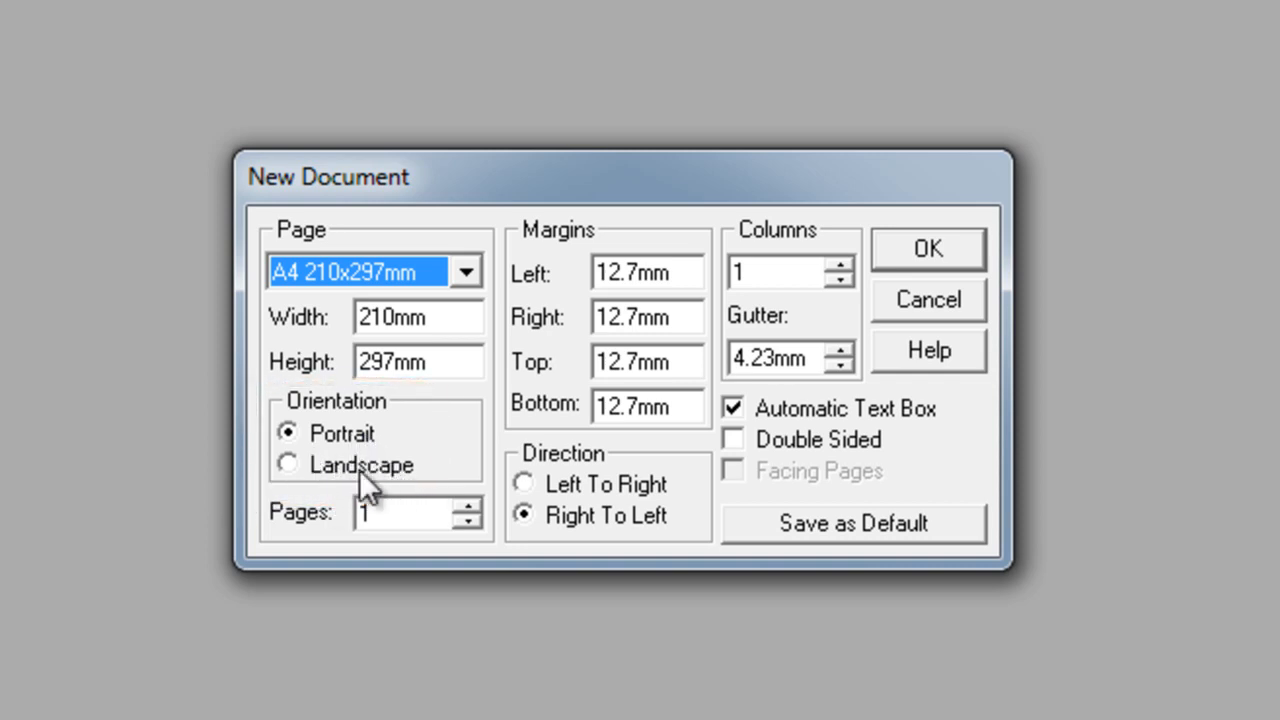
left_click(318, 470)
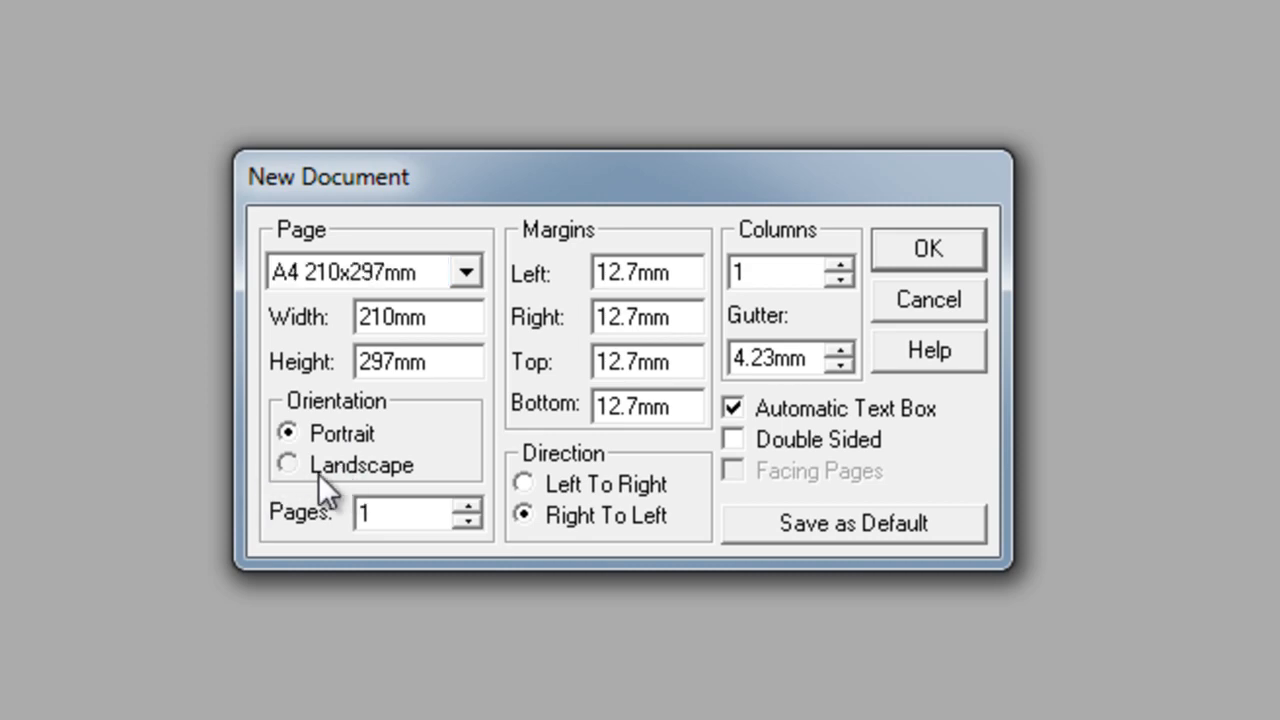
left_click(928, 249)
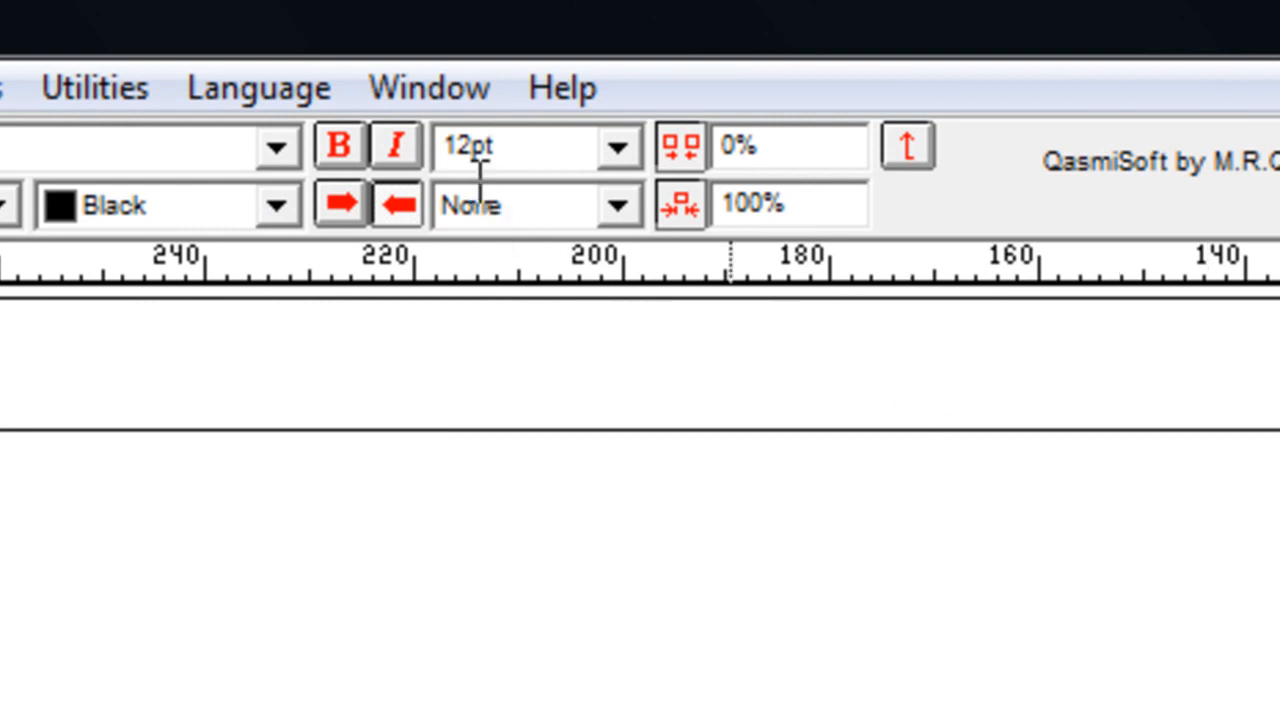
Set the font size to 120pt and place the text cursor in the page's text box
double_click(535, 146)
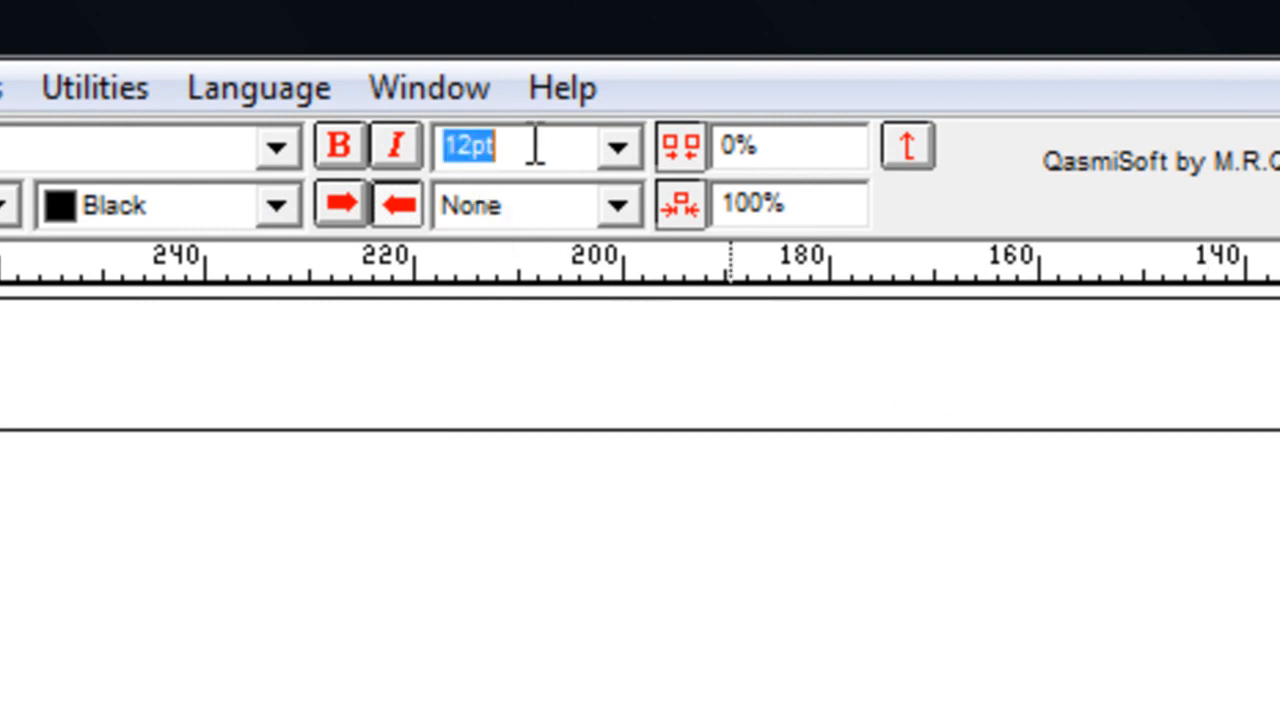
type("120pt")
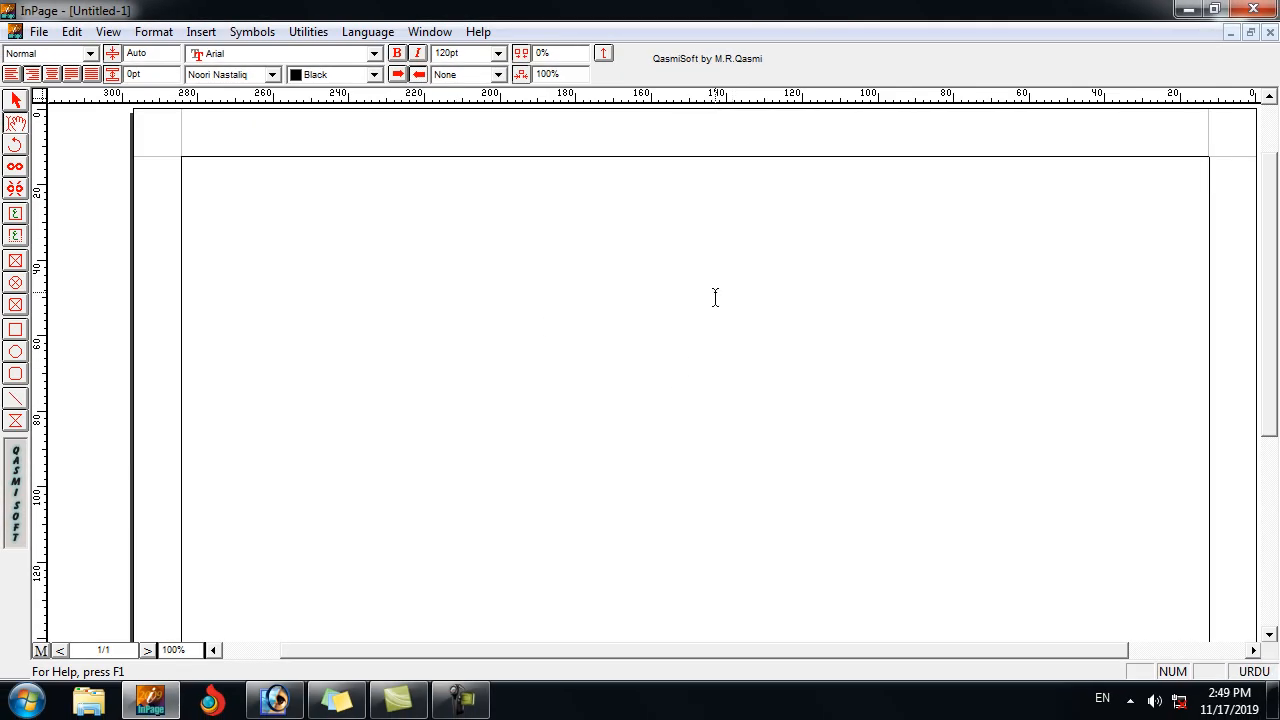
left_click(715, 297)
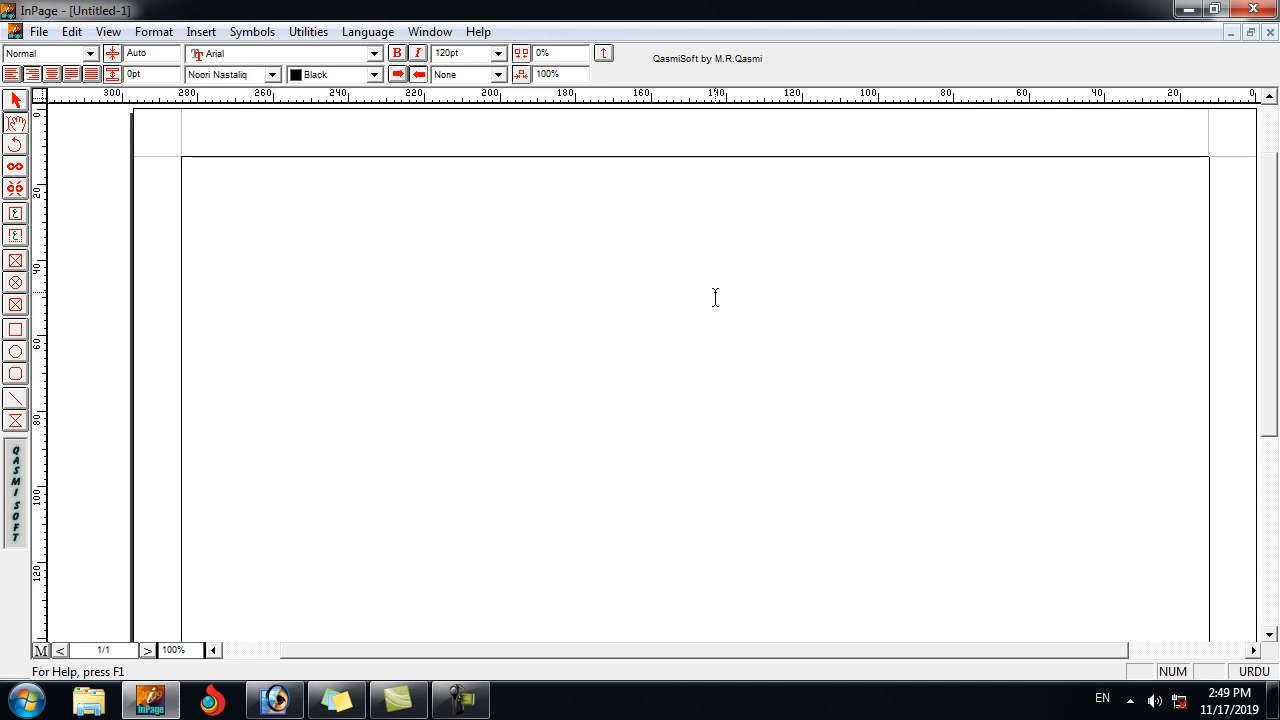
Try the current keyboard layout with the Urdu letters ق ف ی and erase the test text
type("ق ")
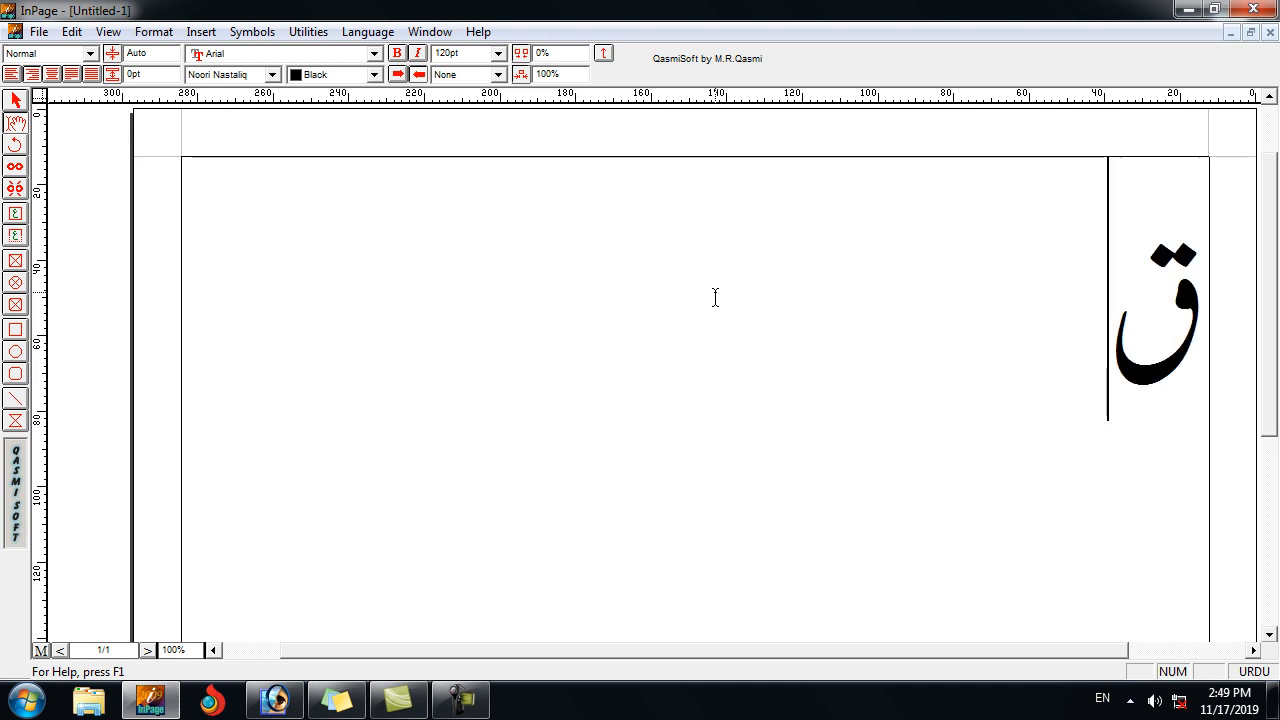
type("ف ")
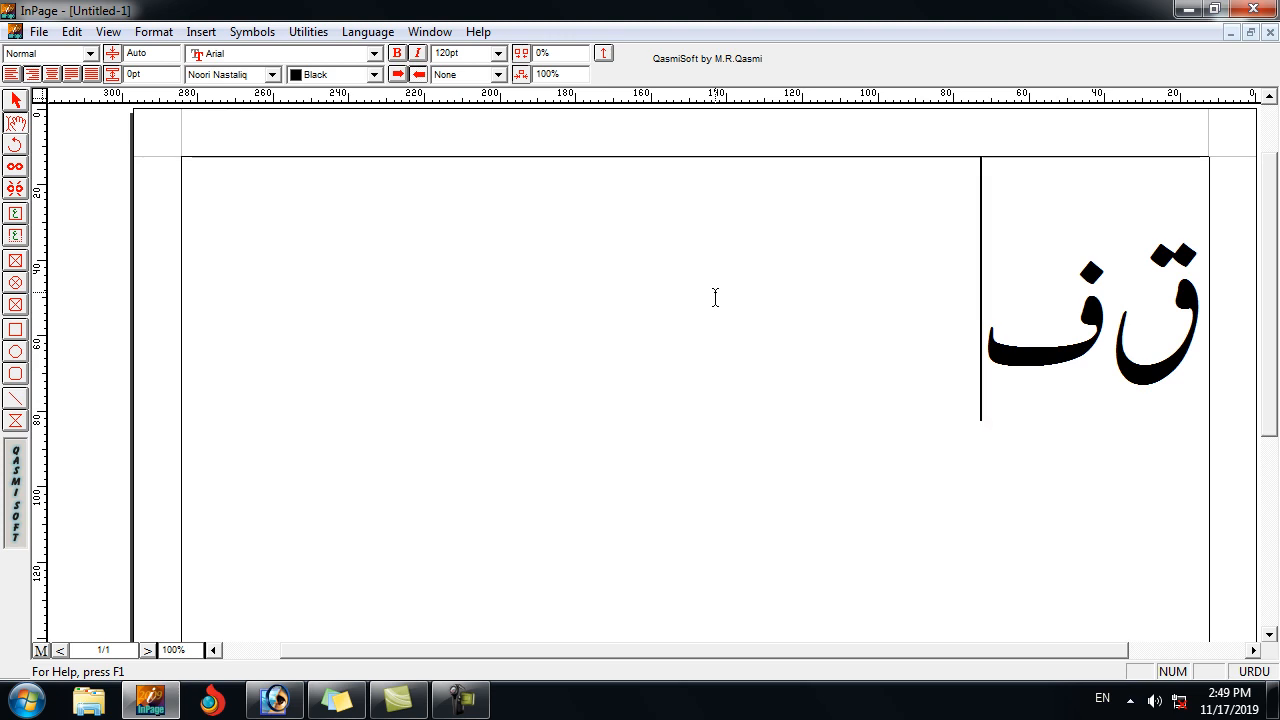
type("ی ")
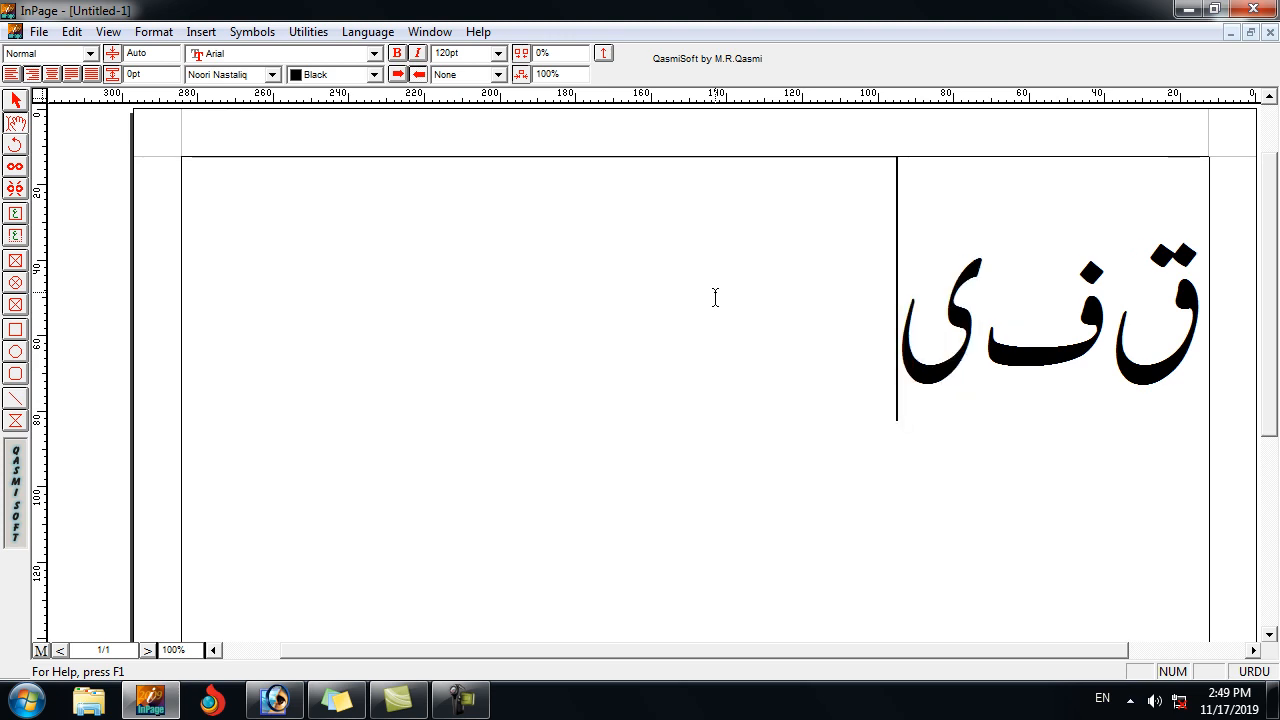
type("پ")
key("BackSpace")
key("BackSpace")
key("BackSpace")
key("BackSpace")
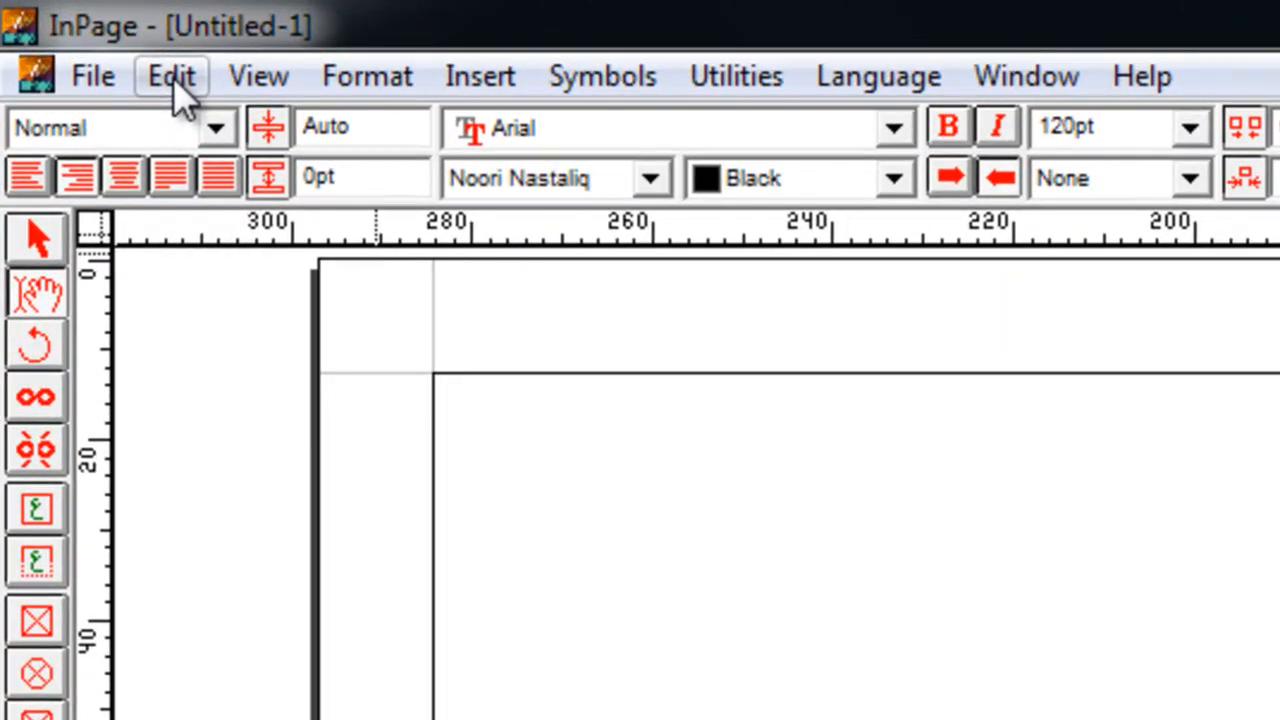
Change the keyboard layout to Phonetic in the keyboard preferences
left_click(178, 78)
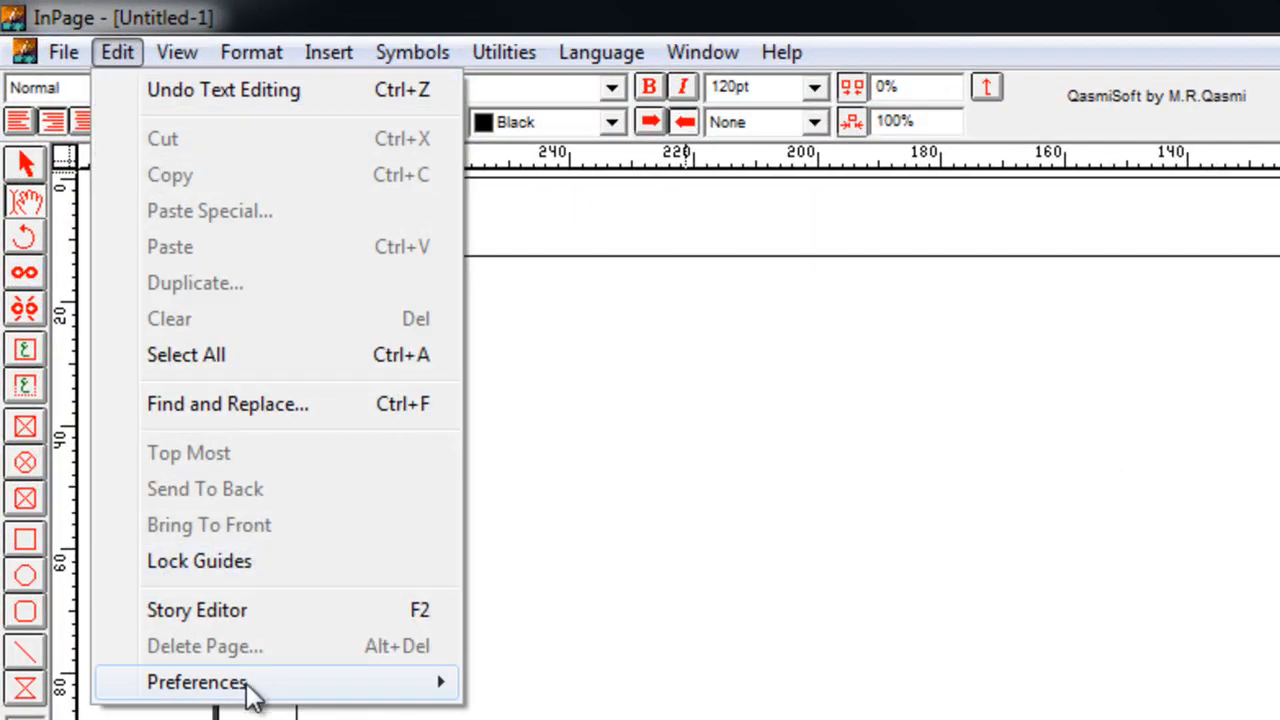
mouse_move(250, 682)
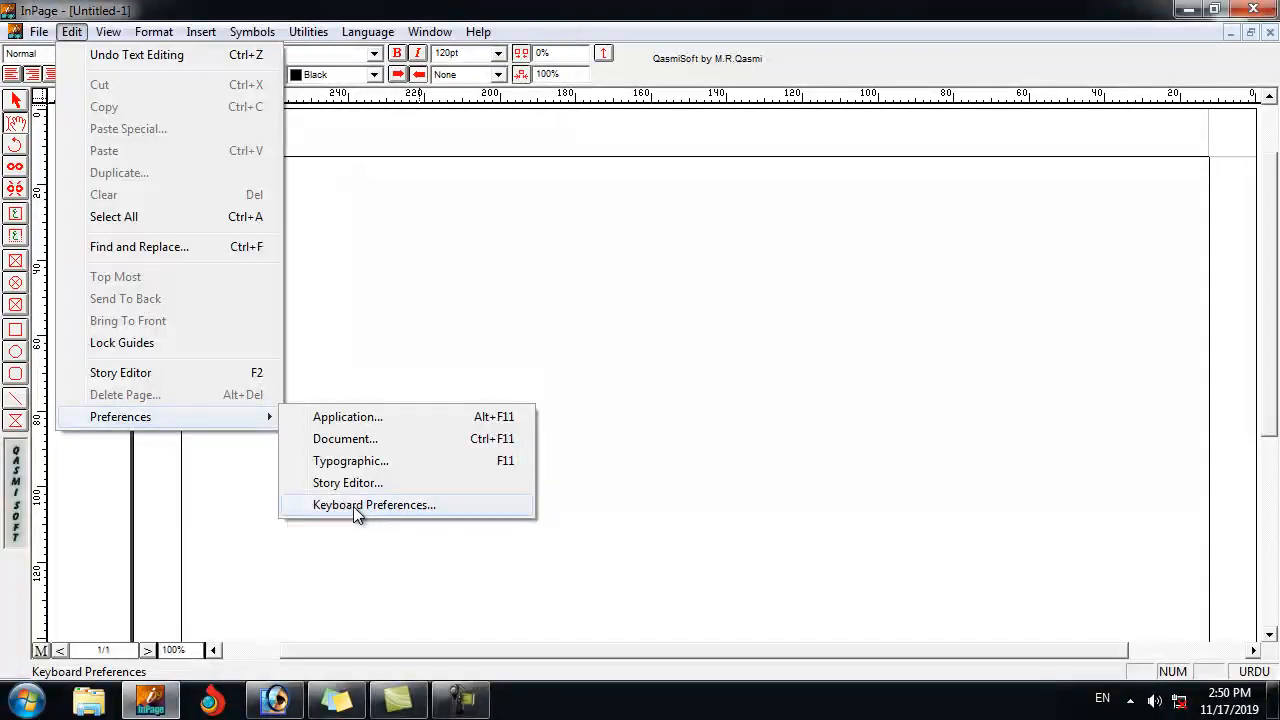
left_click(752, 500)
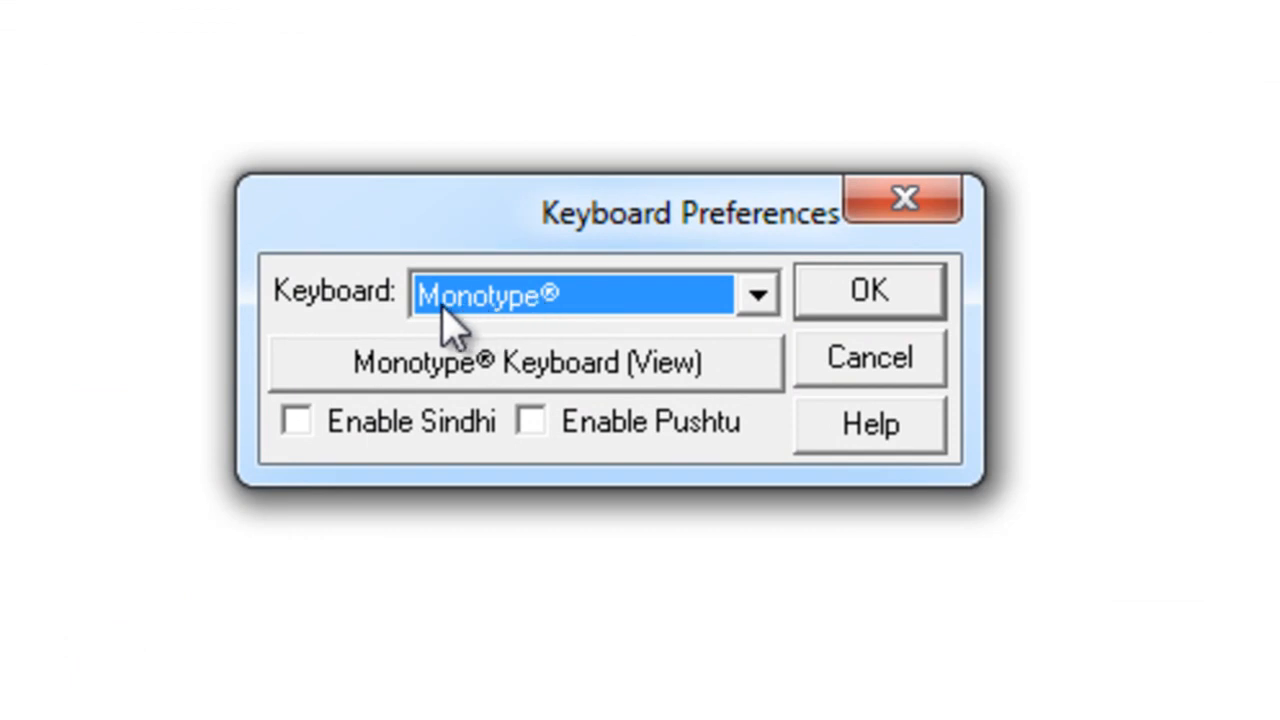
left_click(756, 295)
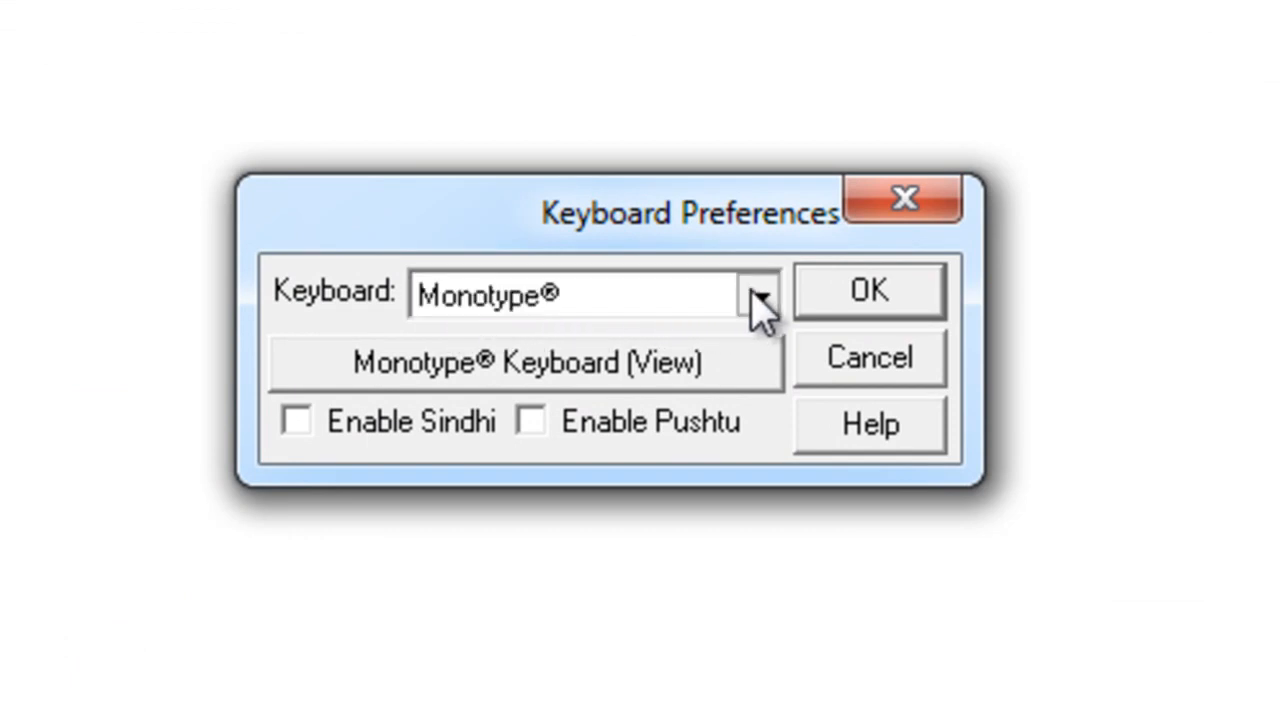
scroll(697, 368, "down", 1)
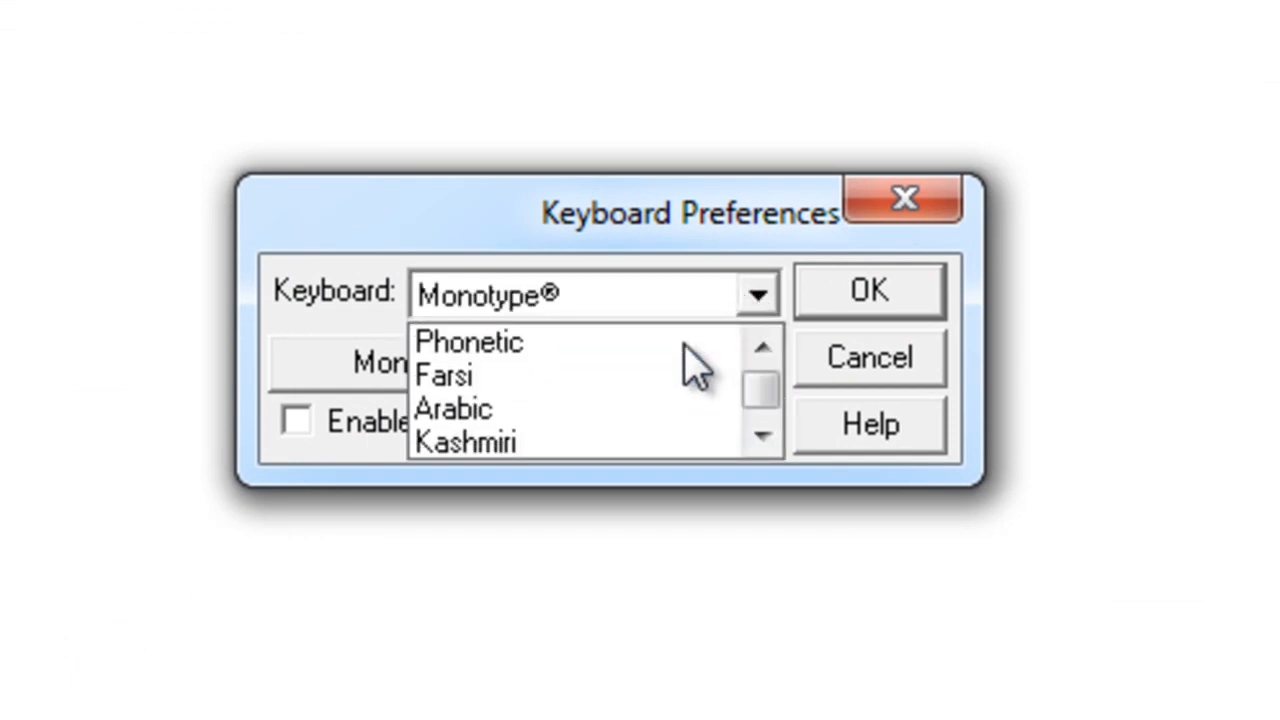
left_click(506, 342)
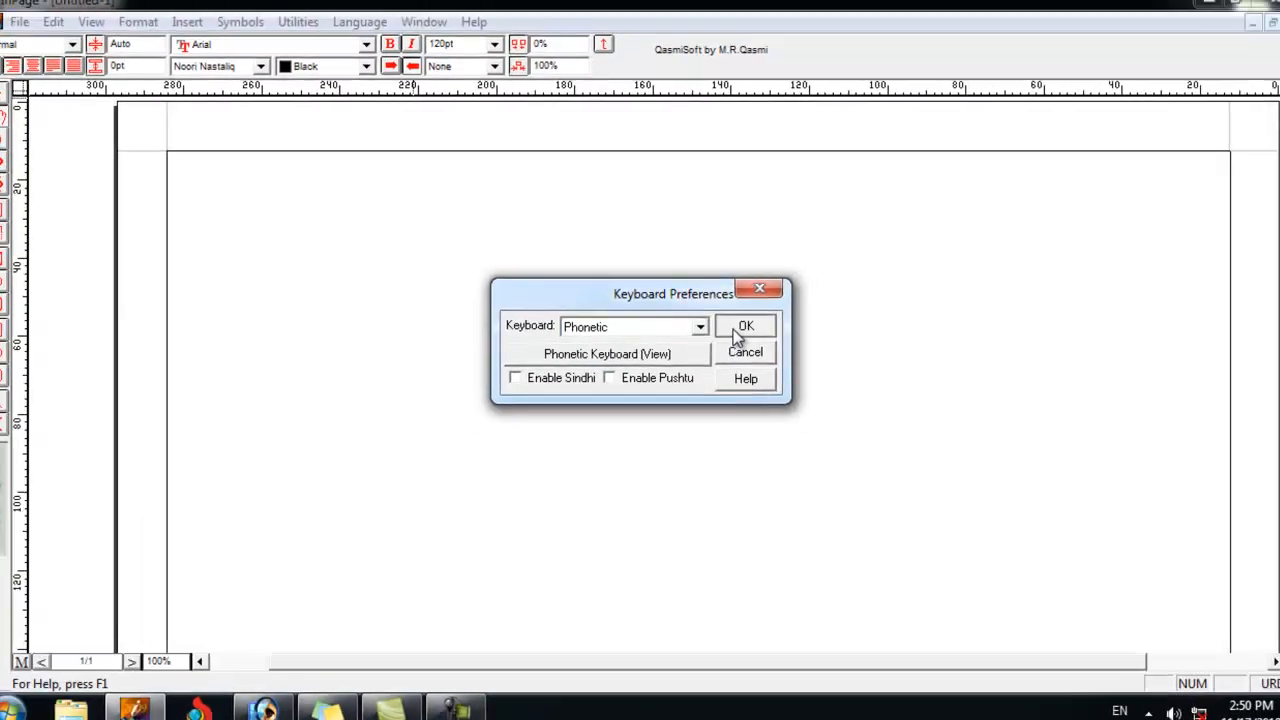
left_click(869, 295)
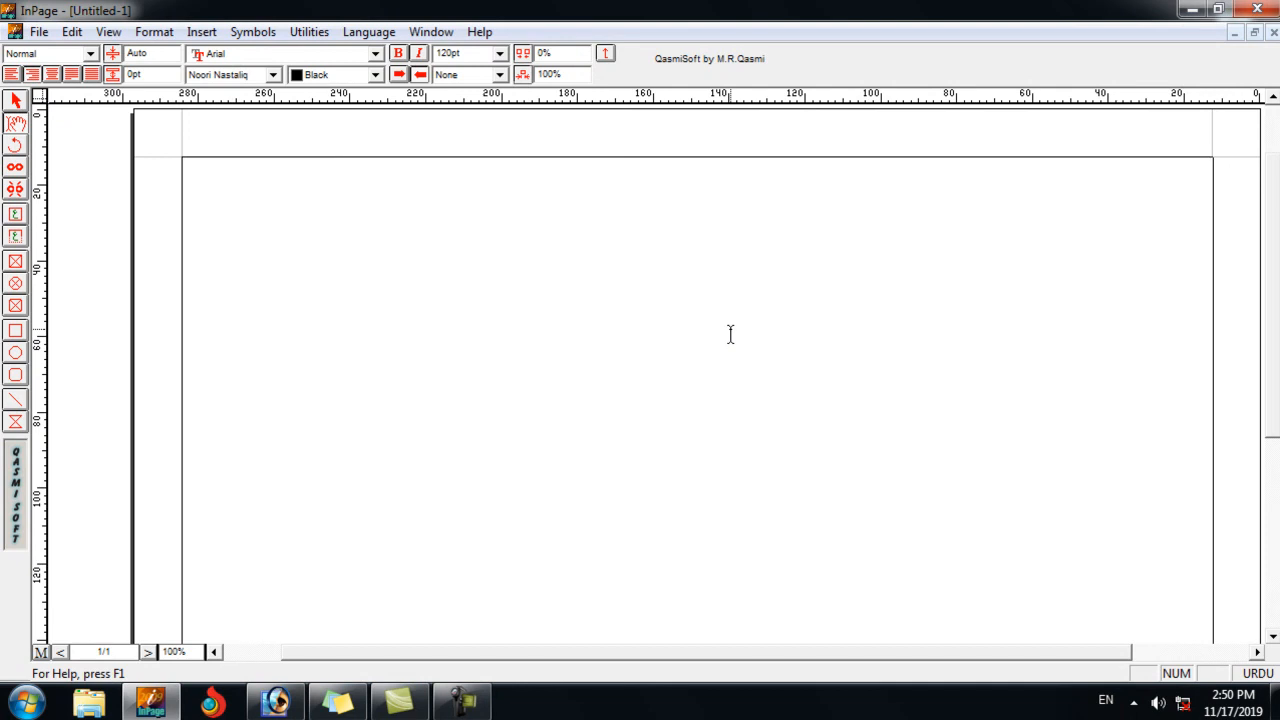
Test the Phonetic keyboard layout with the Urdu letters ا س د ق و ر and erase the test text
type("a")
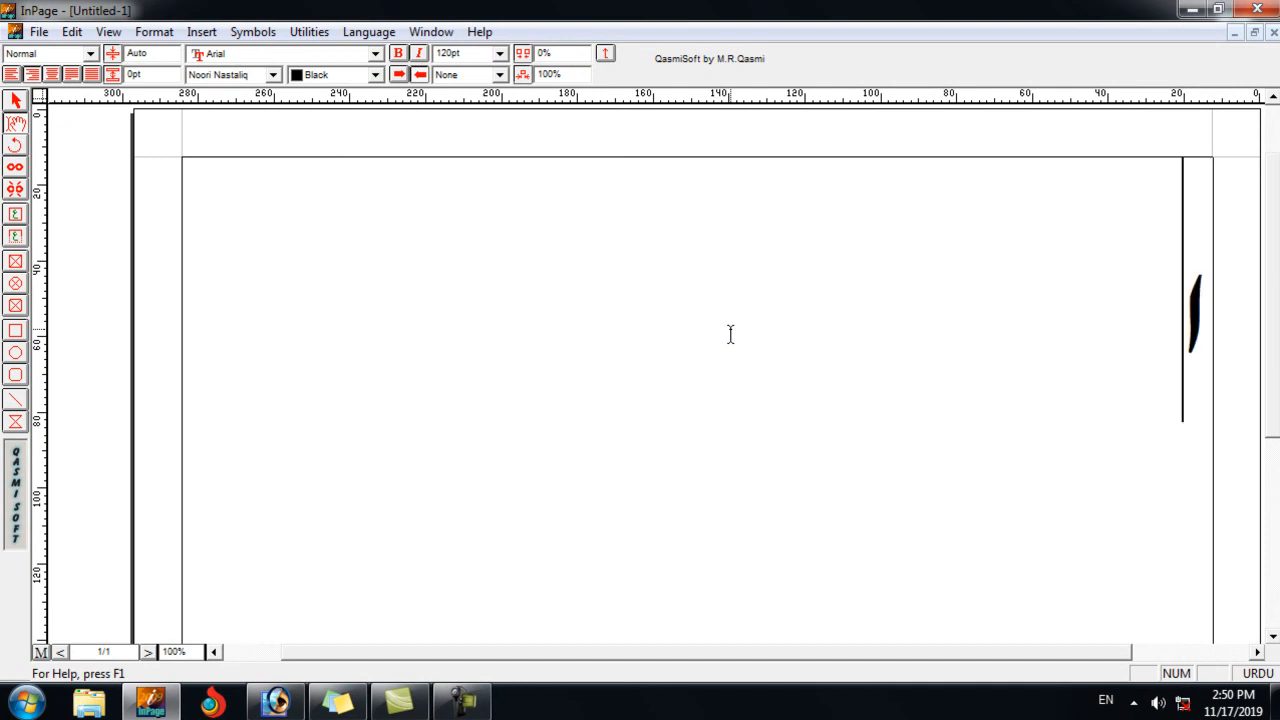
type("s")
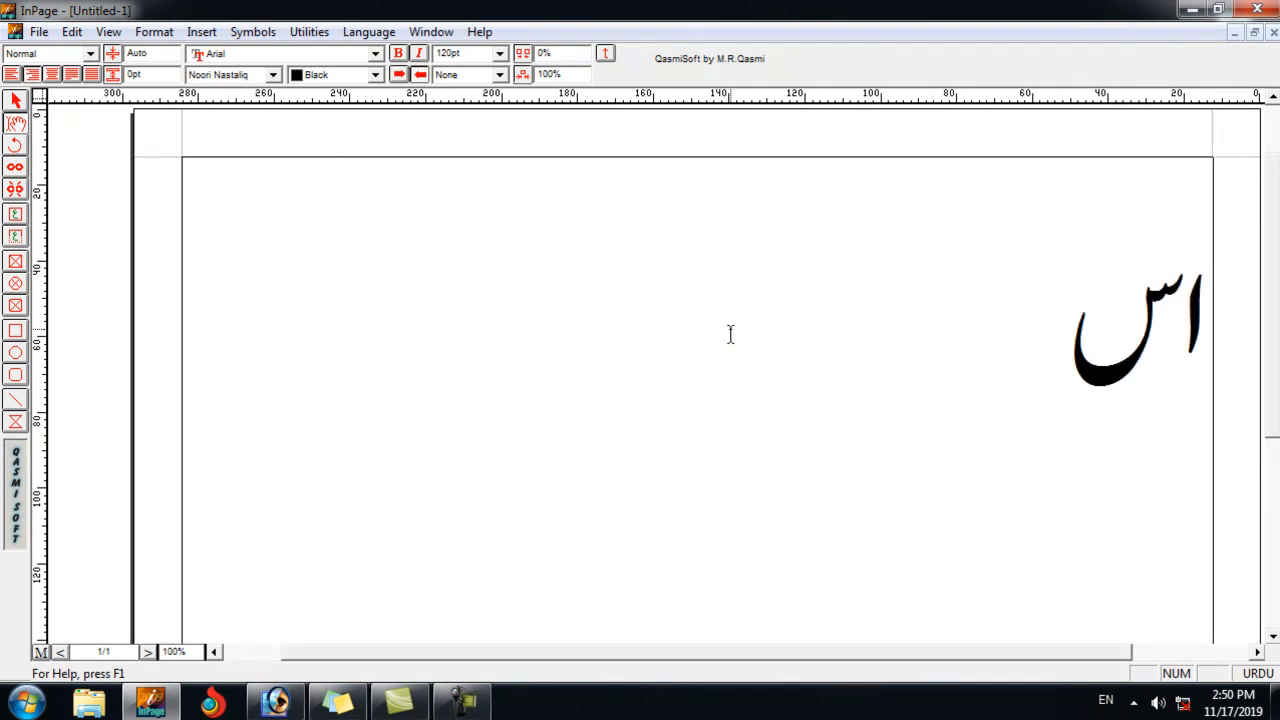
type(" d")
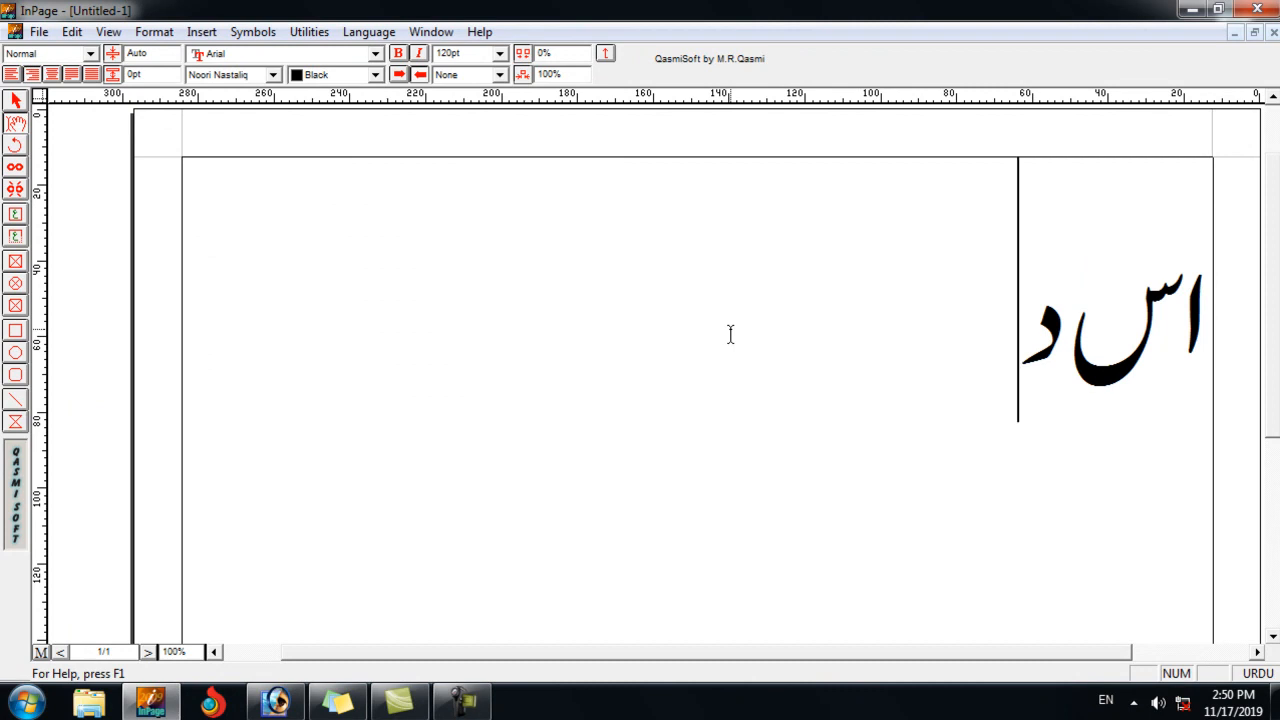
type("q")
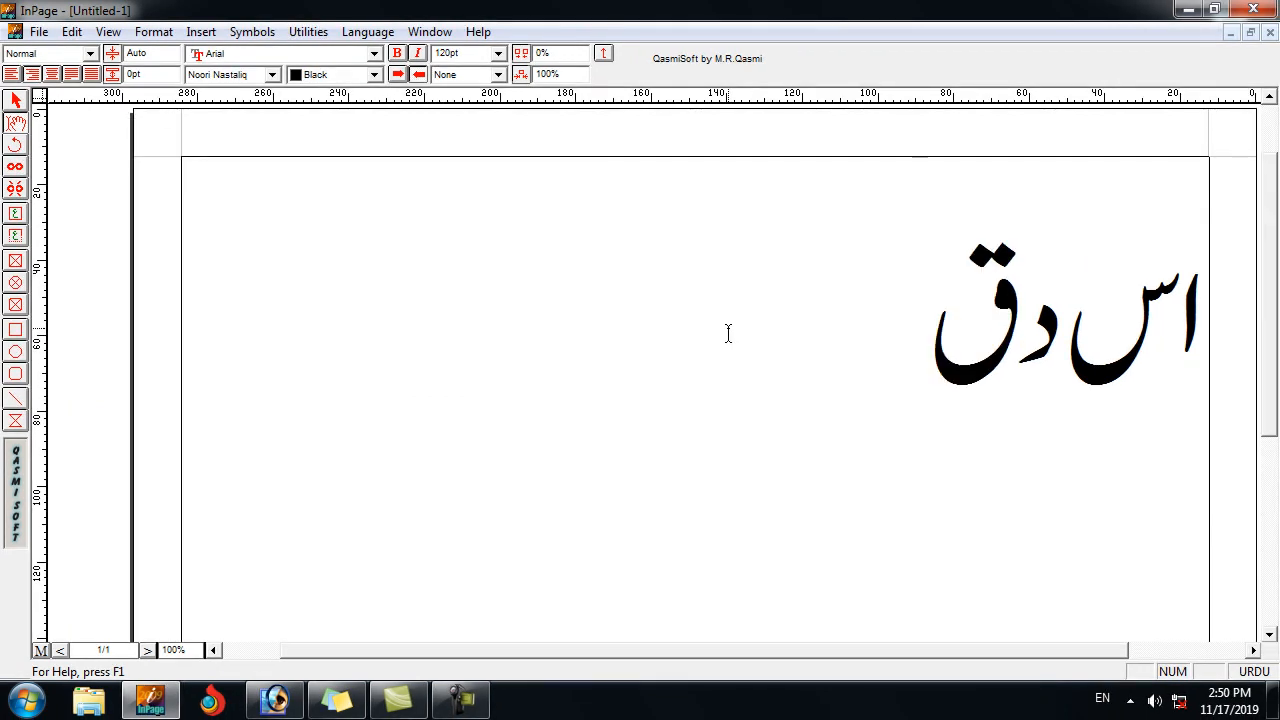
type(" wr")
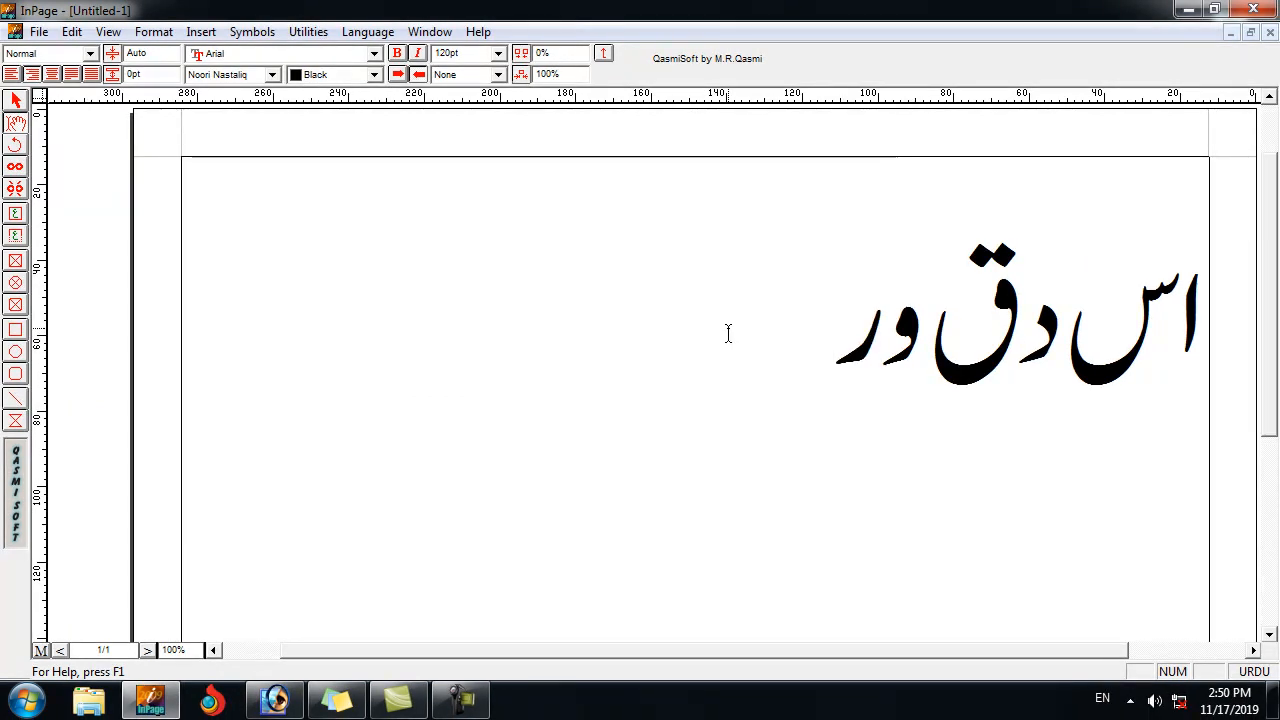
key("BackSpace")
type("r")
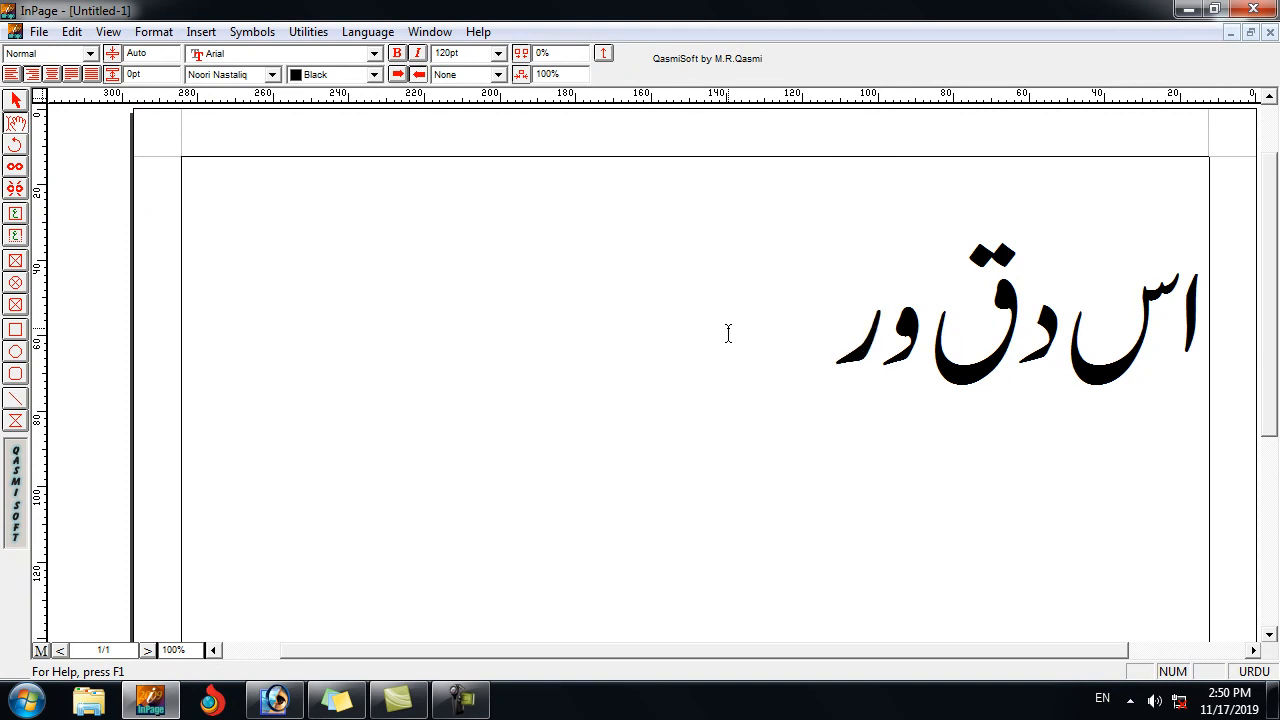
key("BackSpace")
key("BackSpace")
key("BackSpace")
key("BackSpace")
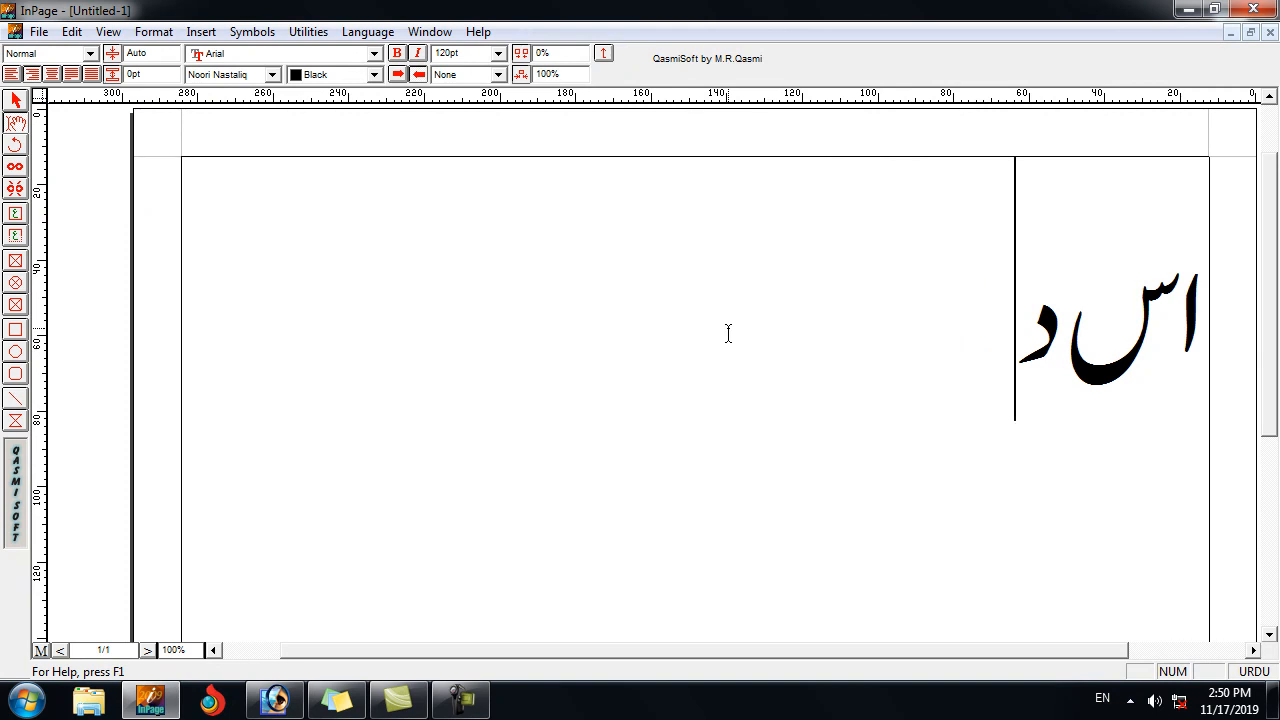
key("BackSpace")
key("BackSpace")
key("BackSpace")
key("BackSpace")
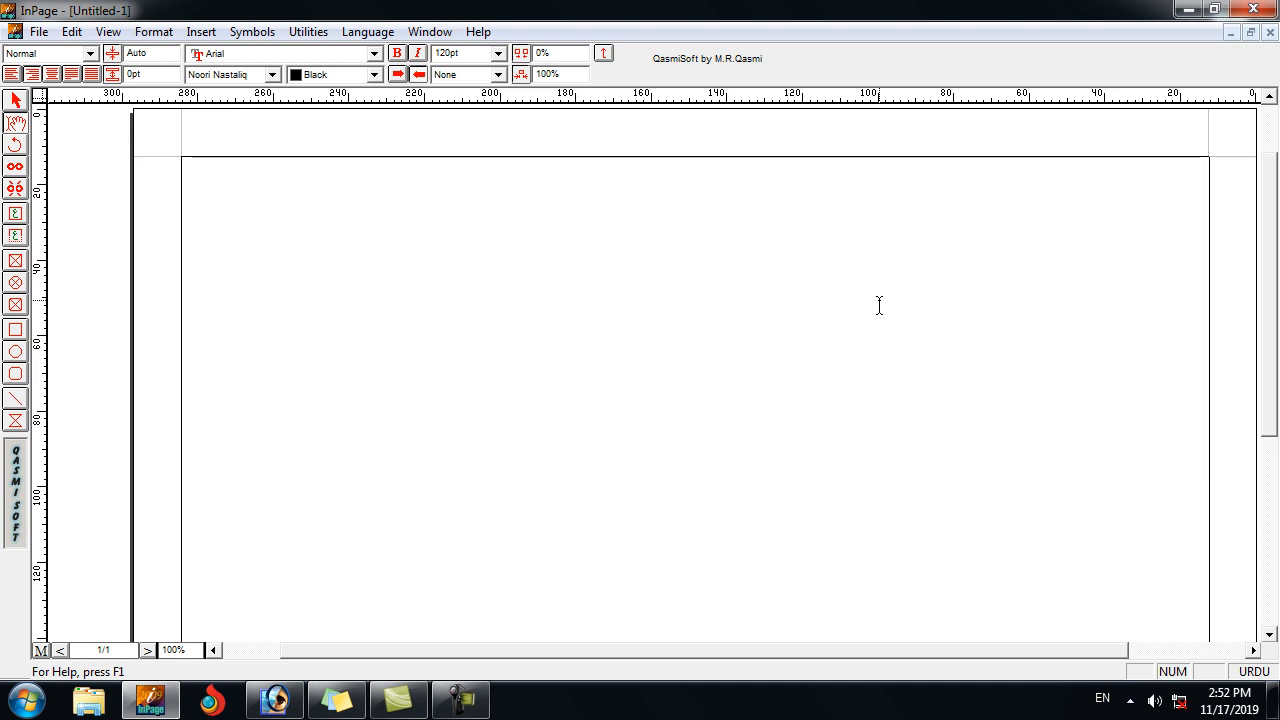
Write the Urdu sentence صفائی نصف ایمان ہے۔ in the page's text box
type("ص")
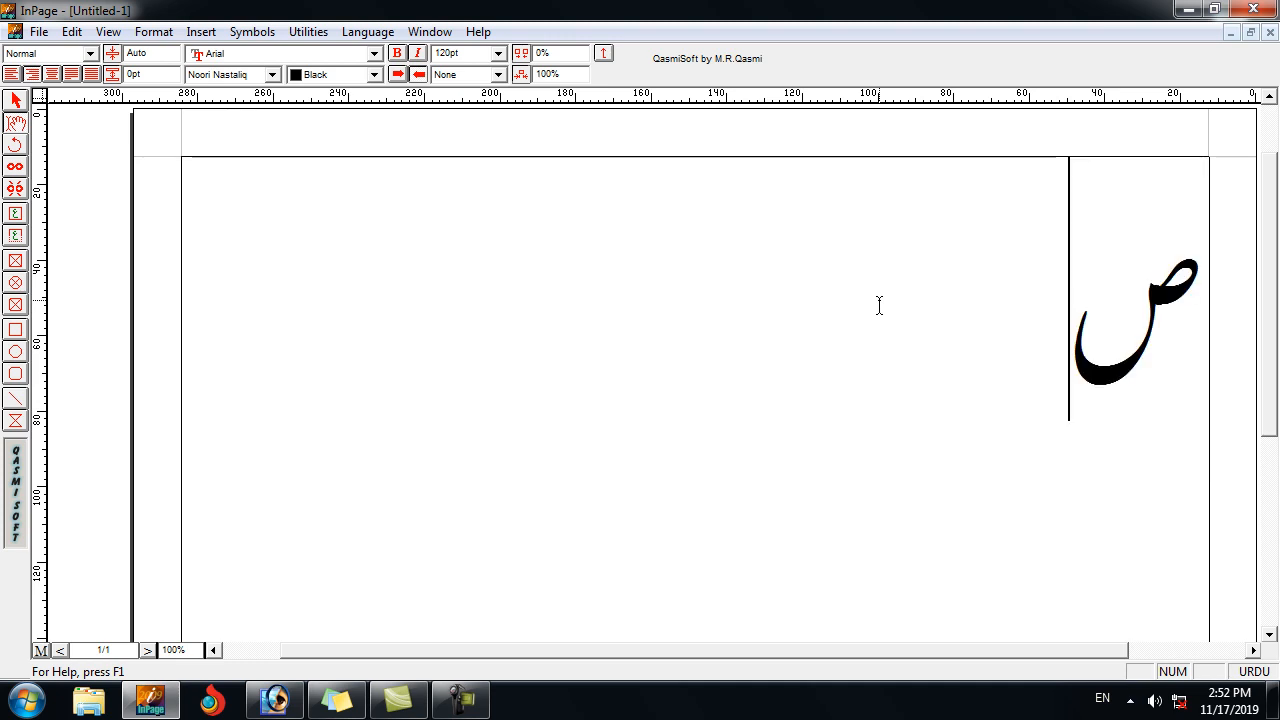
type("فاءین")
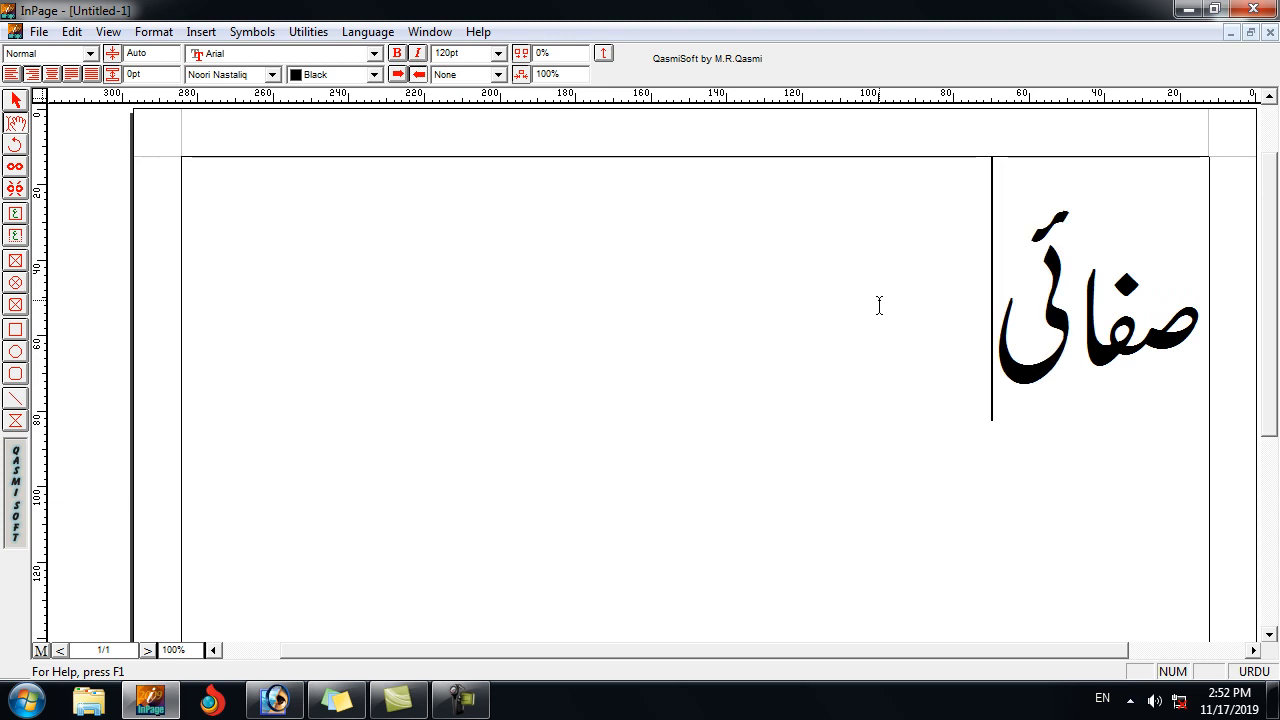
type("صف")
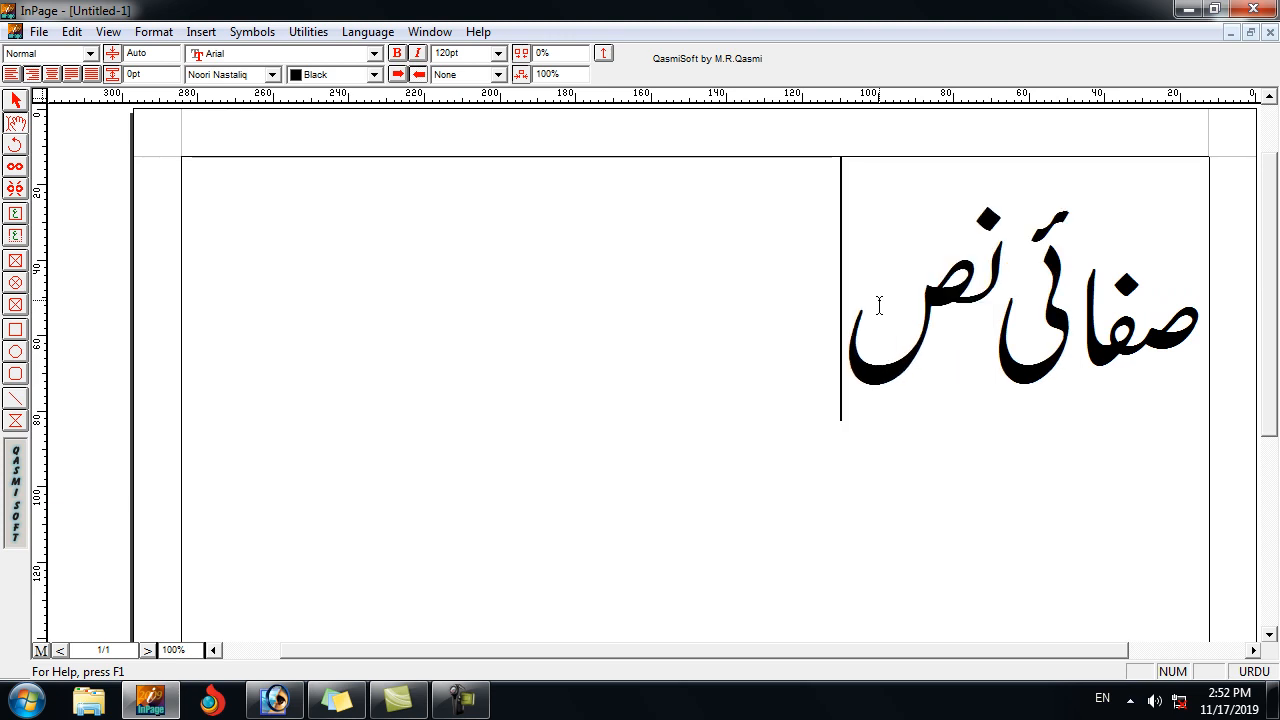
type(" ایمان")
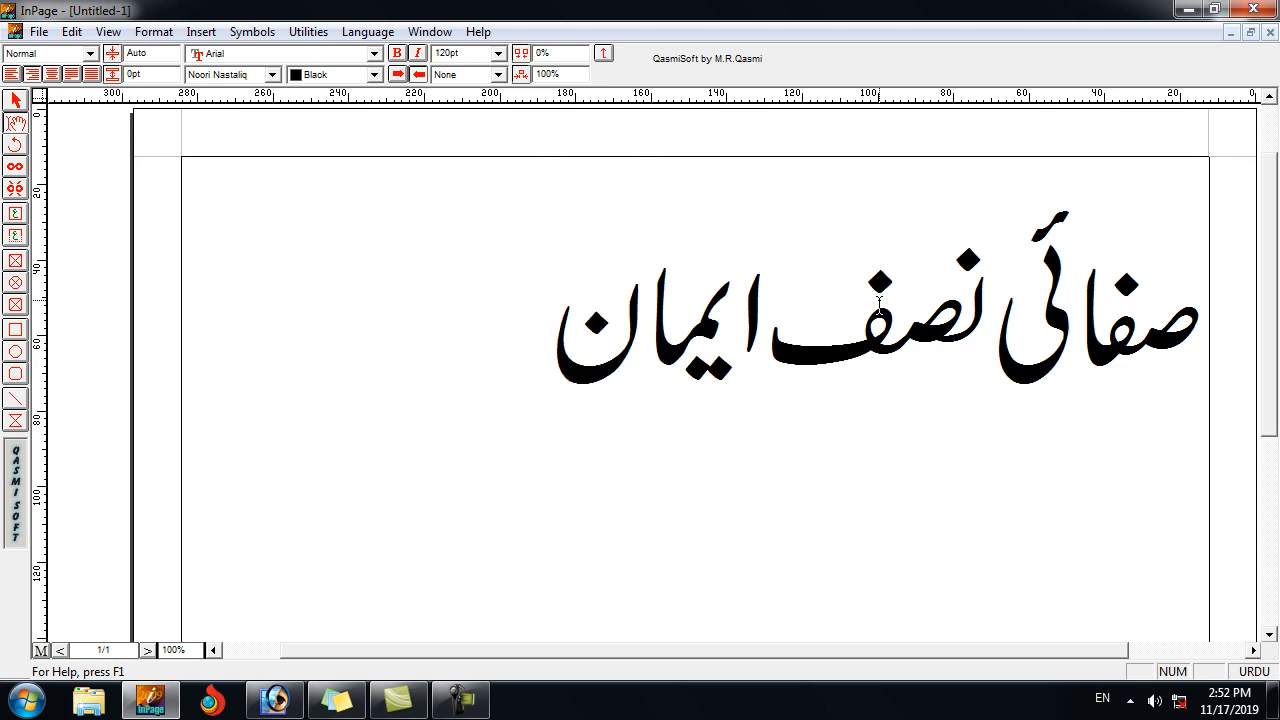
type(" یے")
key("BackSpace")
key("BackSpace")
key("BackSpace")
type("ہے۔")
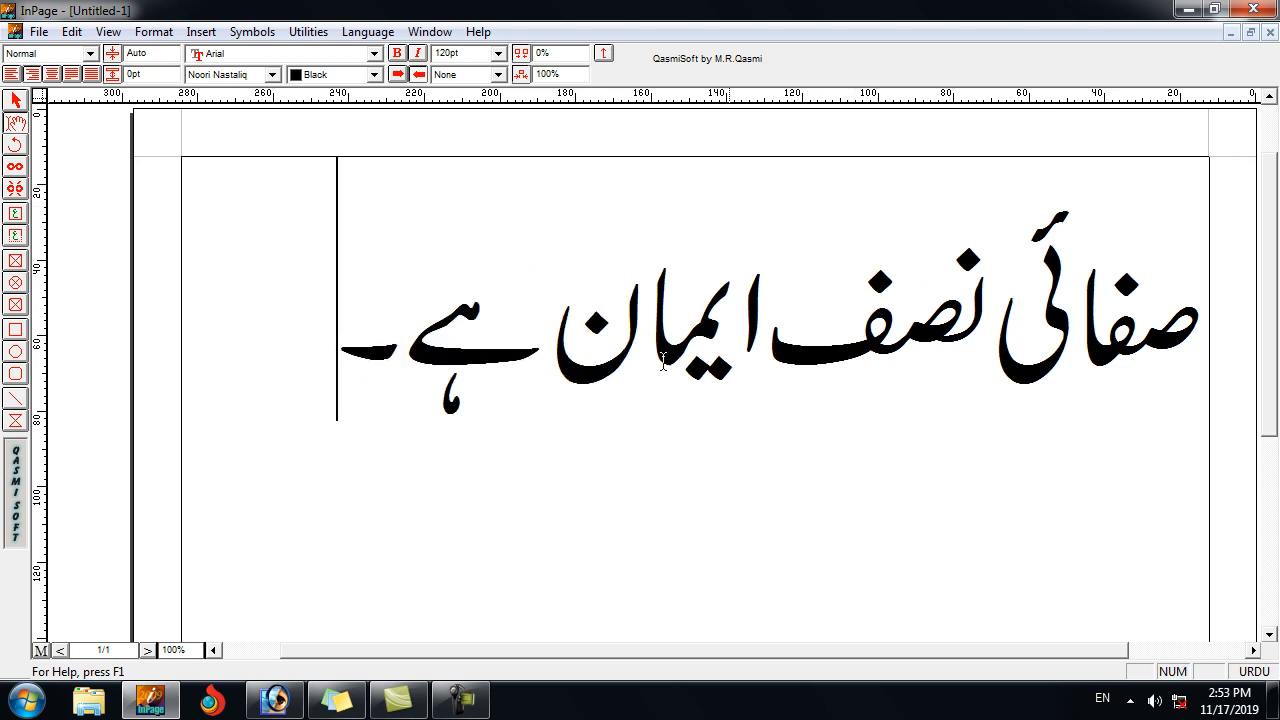
Select the whole Urdu sentence and set its text color to Red
left_click_drag(553, 654, 597, 651)
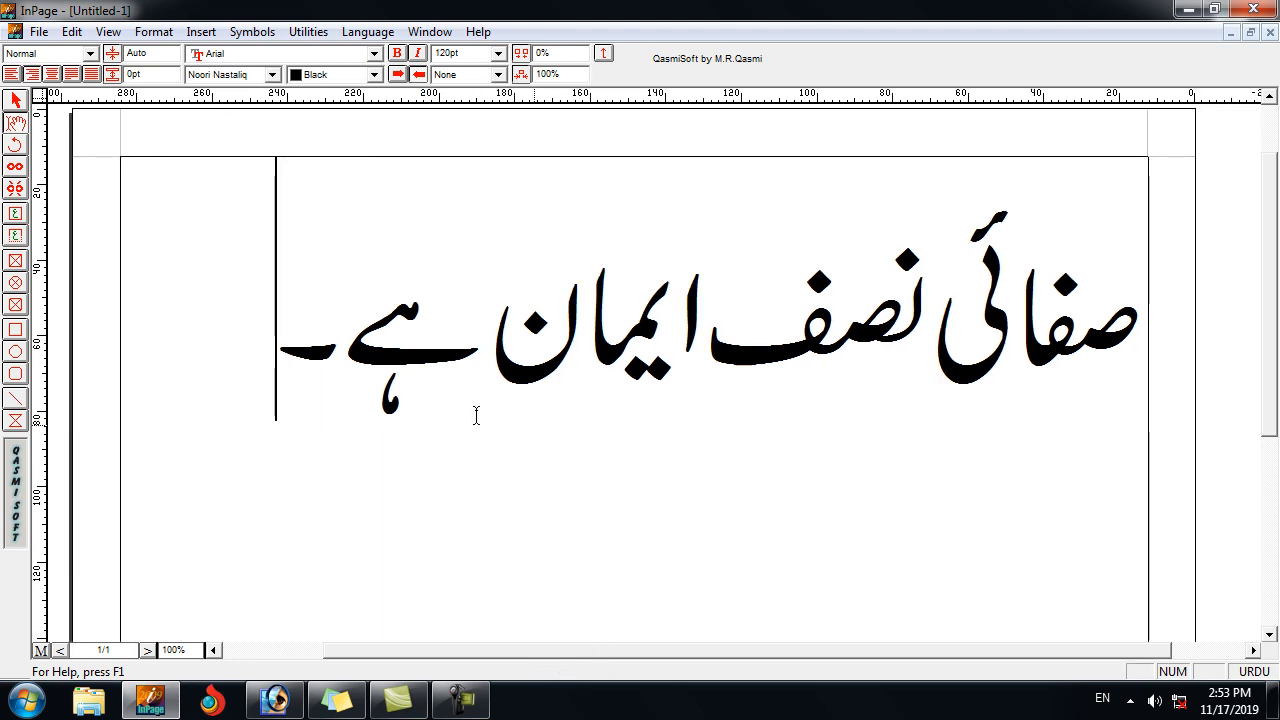
key("ctrl+a")
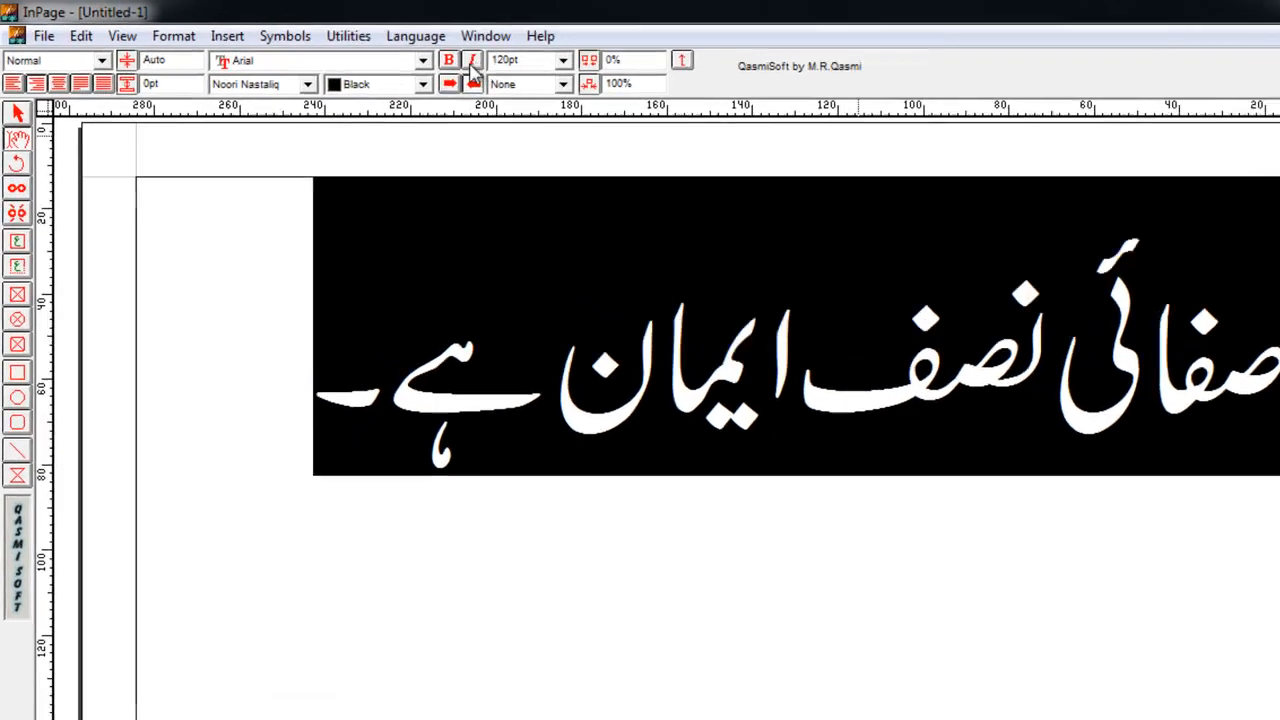
left_click(374, 74)
left_click(622, 238)
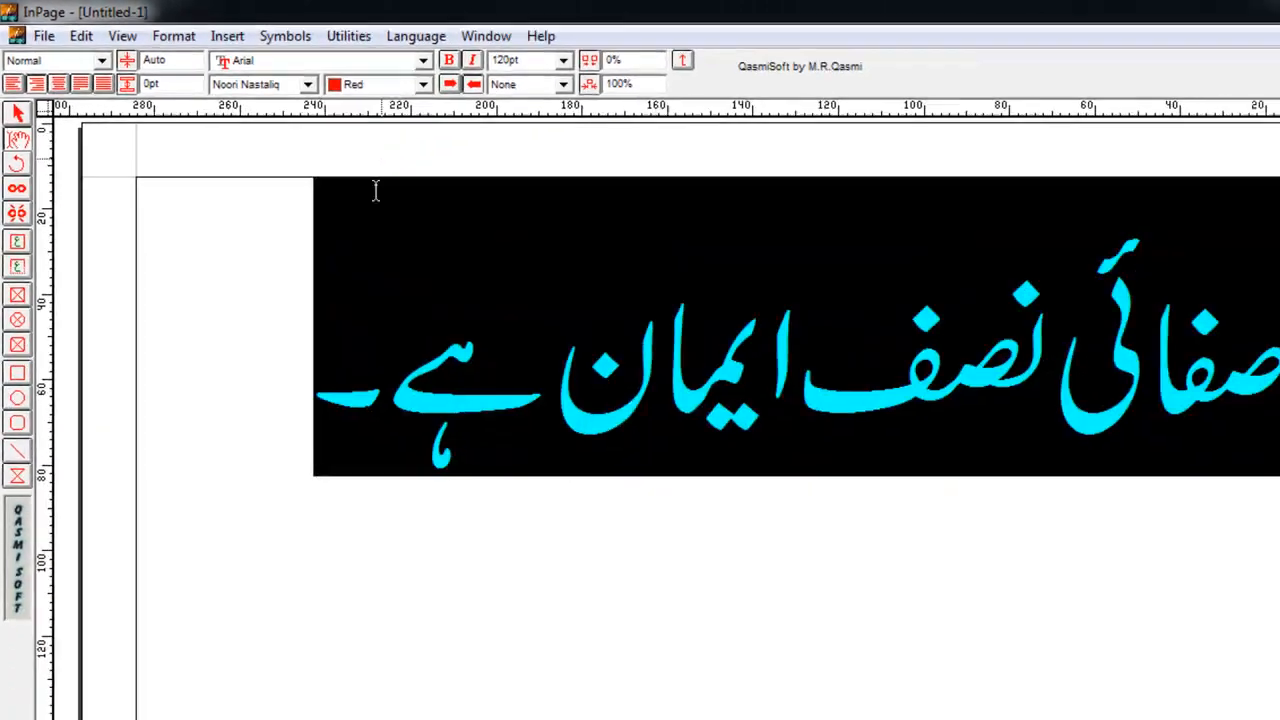
left_click(363, 674)
Reselect the sentence, return its text color to Black and clear the selection
left_click_drag(200, 371, 1209, 426)
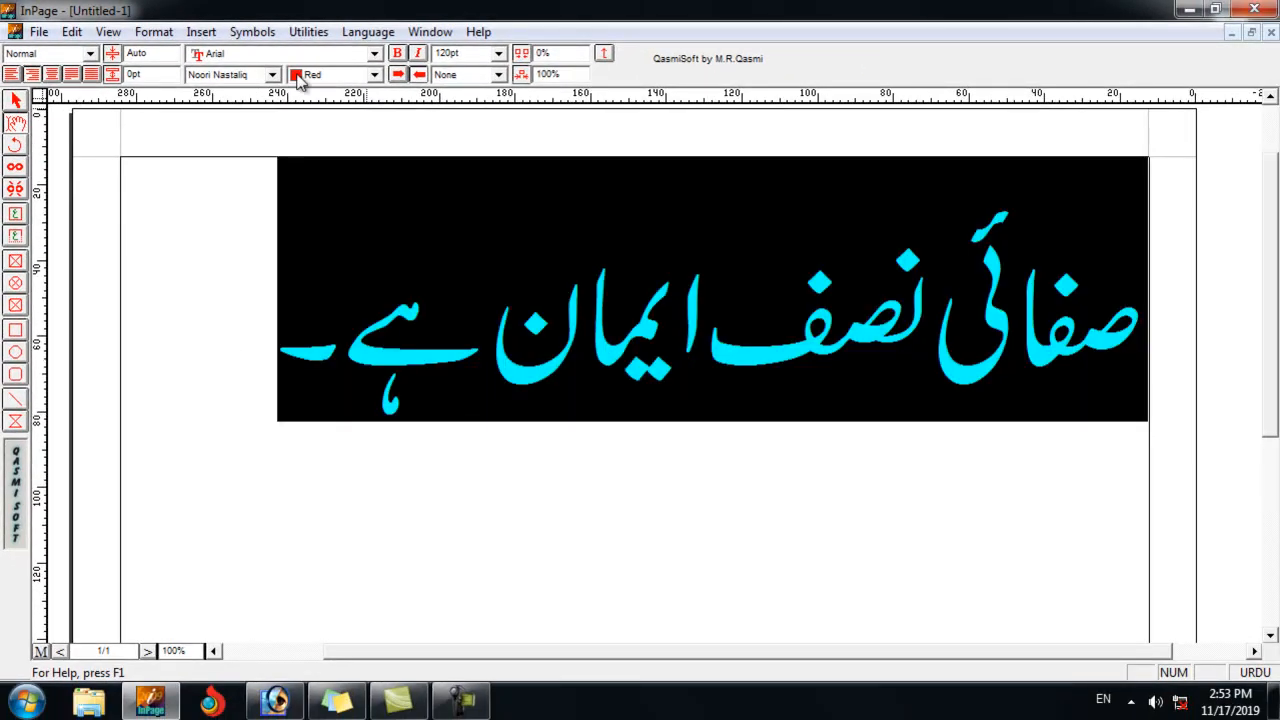
left_click(297, 76)
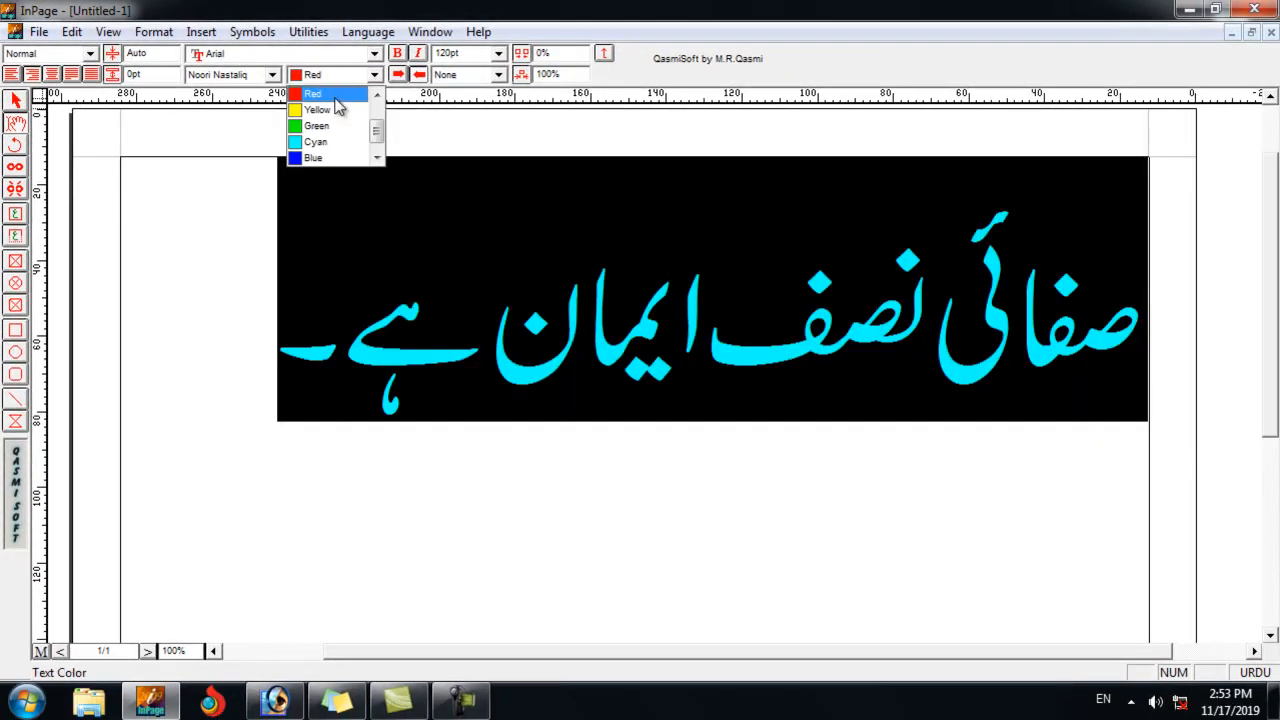
scroll(330, 120, "up", 2)
left_click(315, 110)
left_click(263, 366)
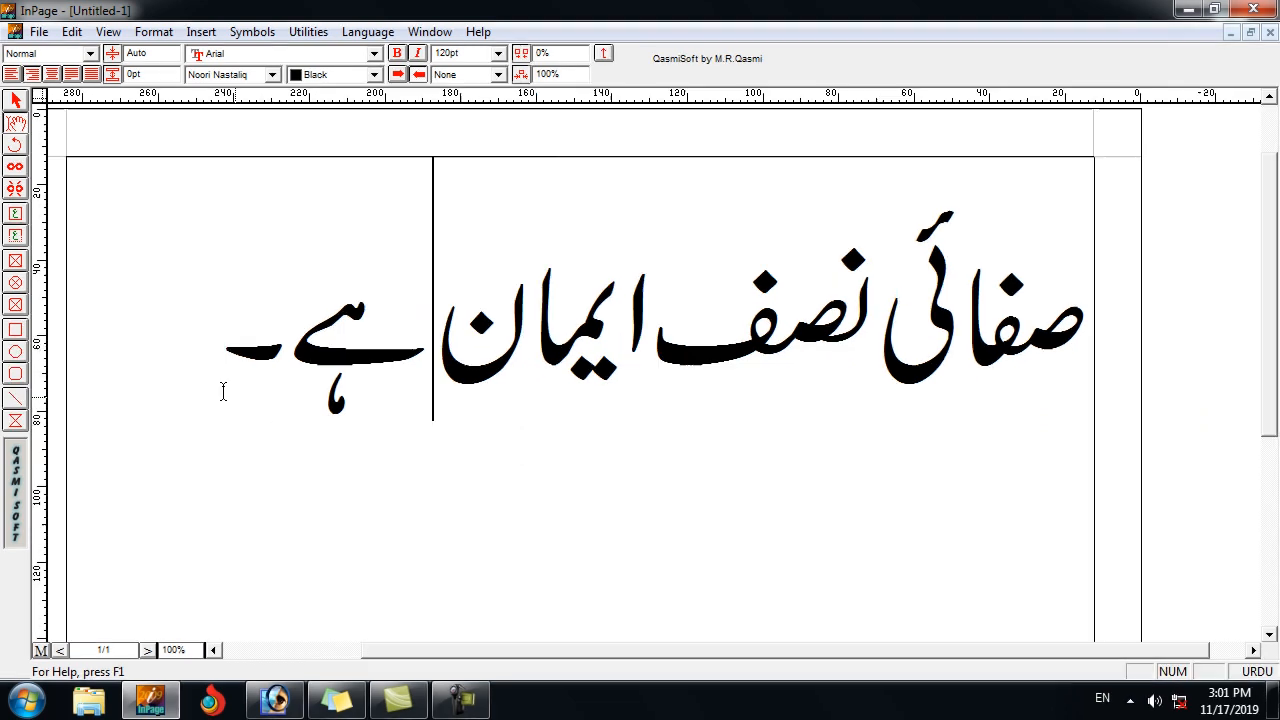
Select the whole sentence and try the Aasaar Urdu font on it
left_click_drag(223, 391, 1052, 376)
left_click_drag(169, 383, 1085, 395)
left_click(478, 308)
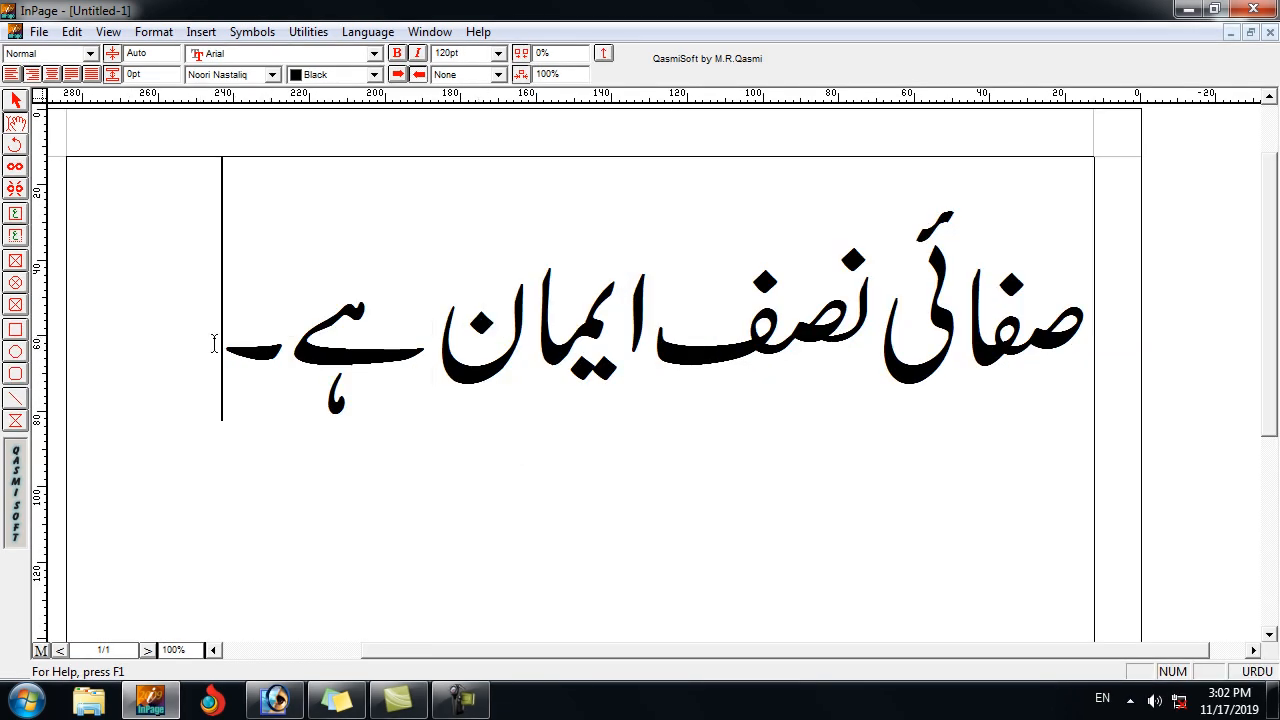
left_click_drag(217, 343, 1064, 369)
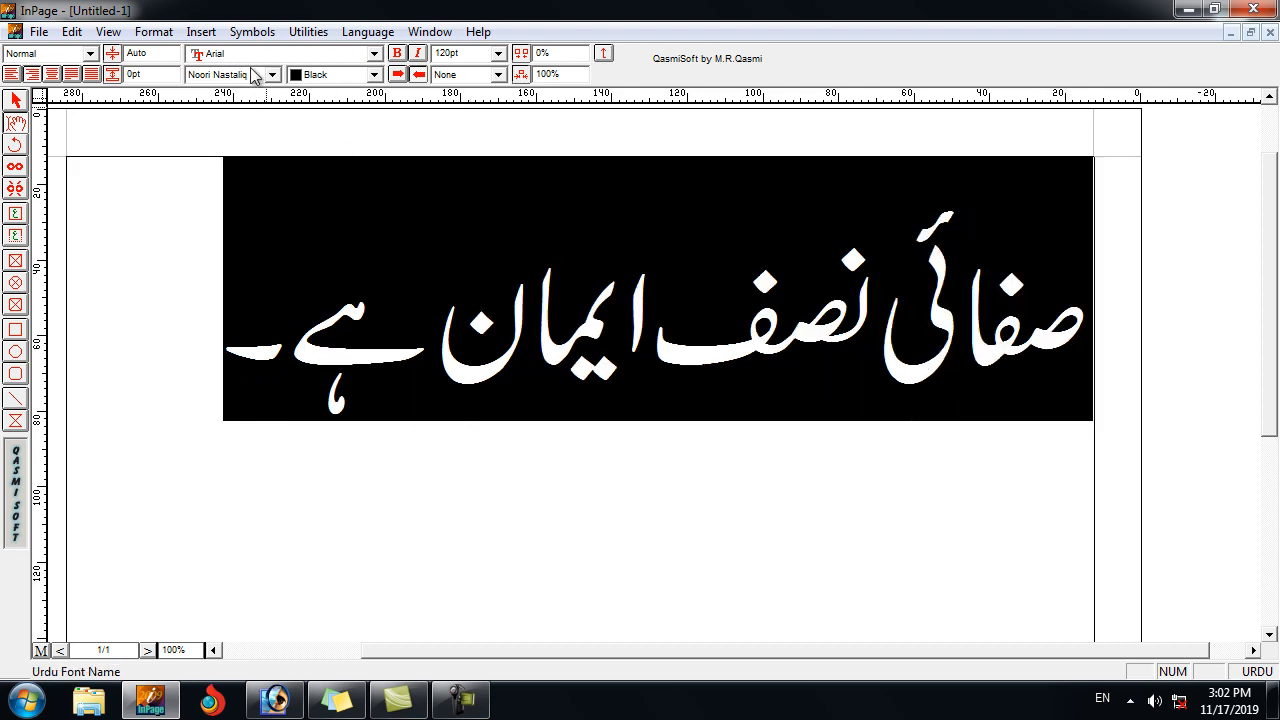
key("ctrl+a")
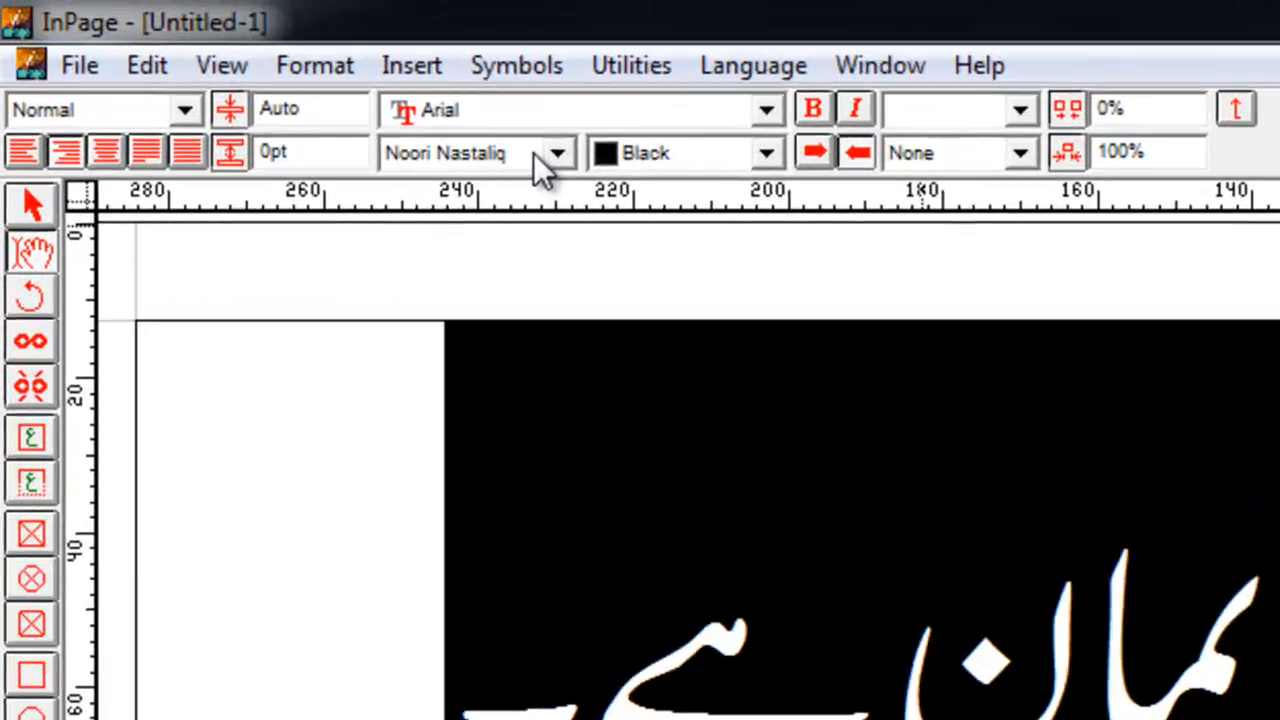
left_click(266, 77)
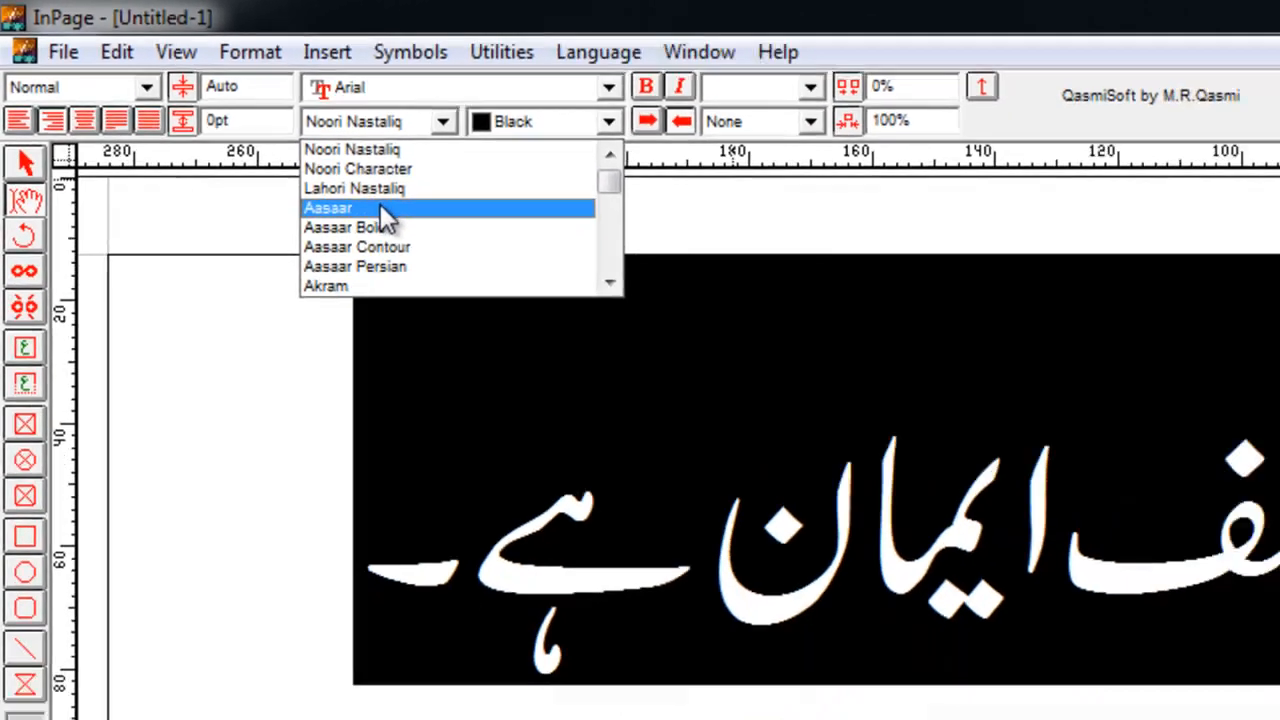
left_click(380, 208)
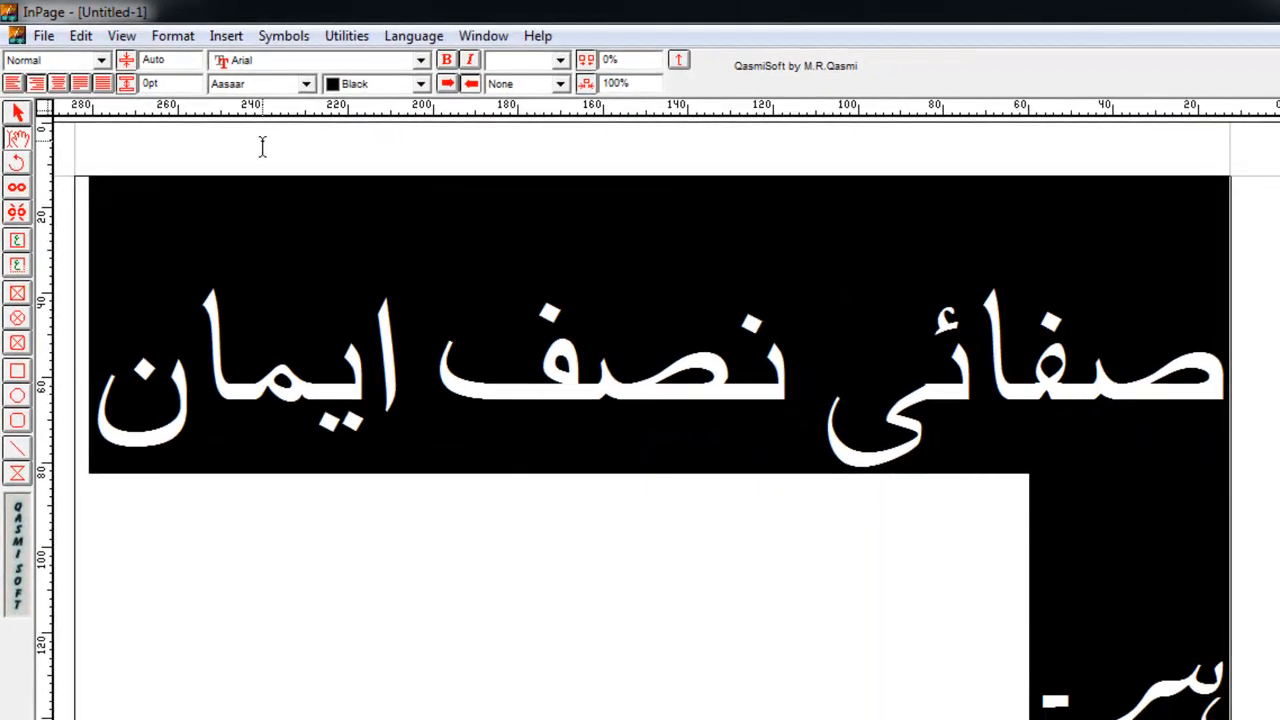
Try the Akram and Diwani Urdu fonts on the selected sentence
left_click(280, 84)
left_click(265, 165)
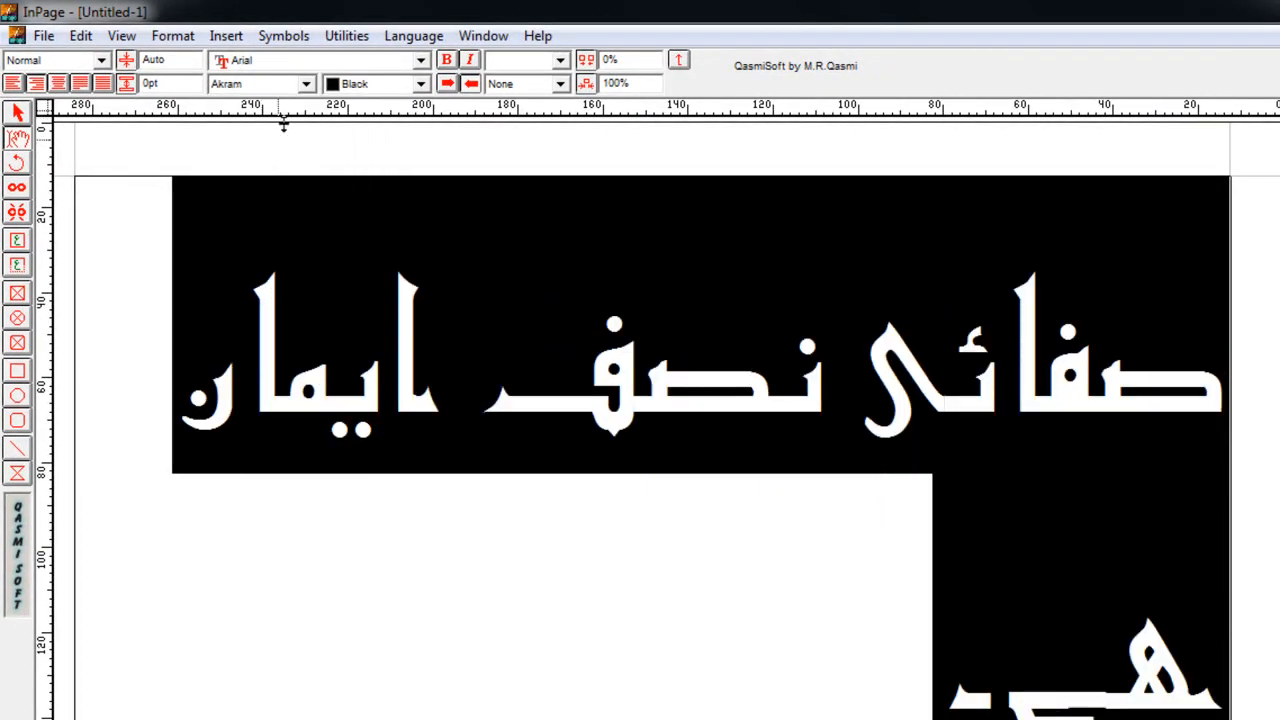
left_click(278, 88)
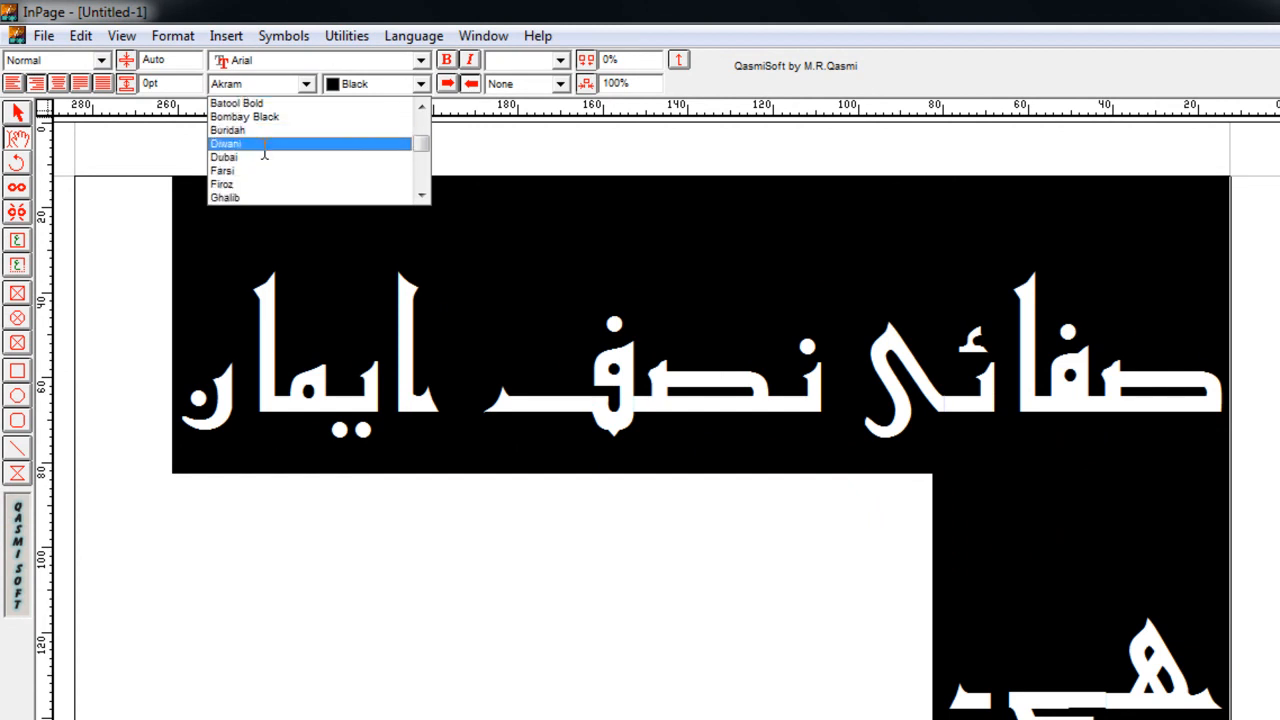
left_click(268, 152)
Apply the Dubai Urdu font to the sentence and clear the selection
left_click(283, 84)
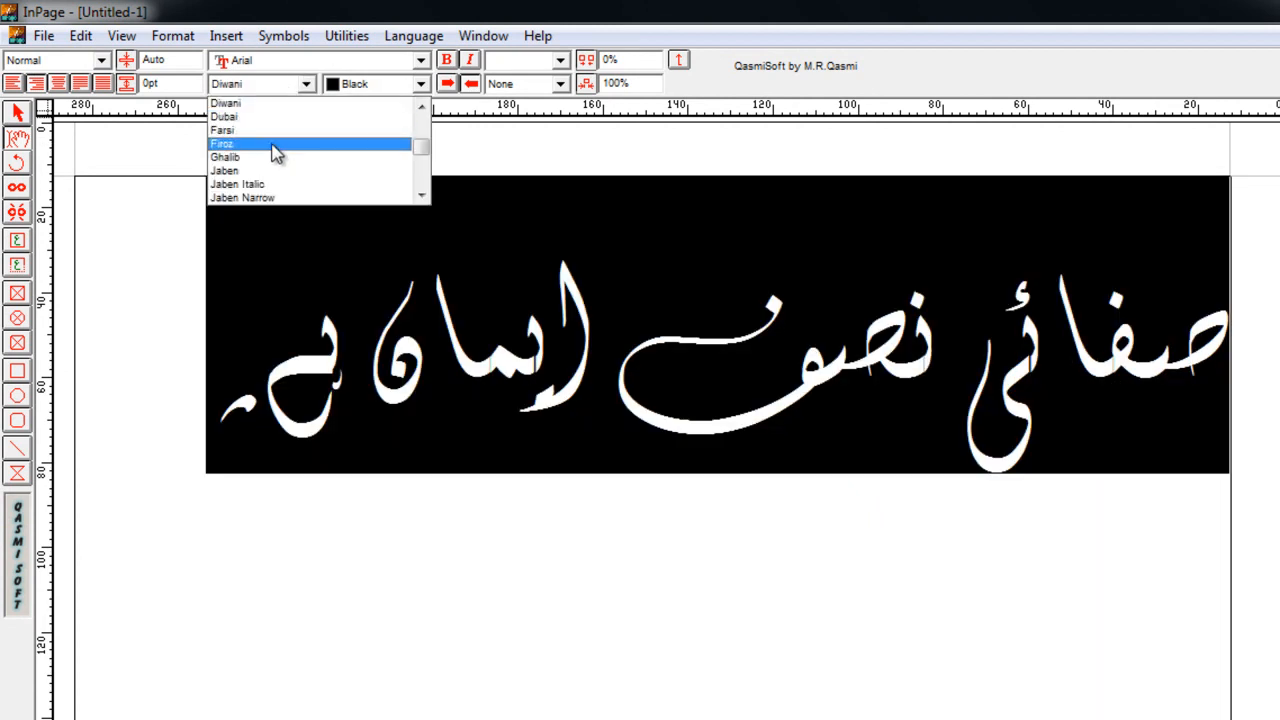
left_click(274, 127)
left_click(725, 603)
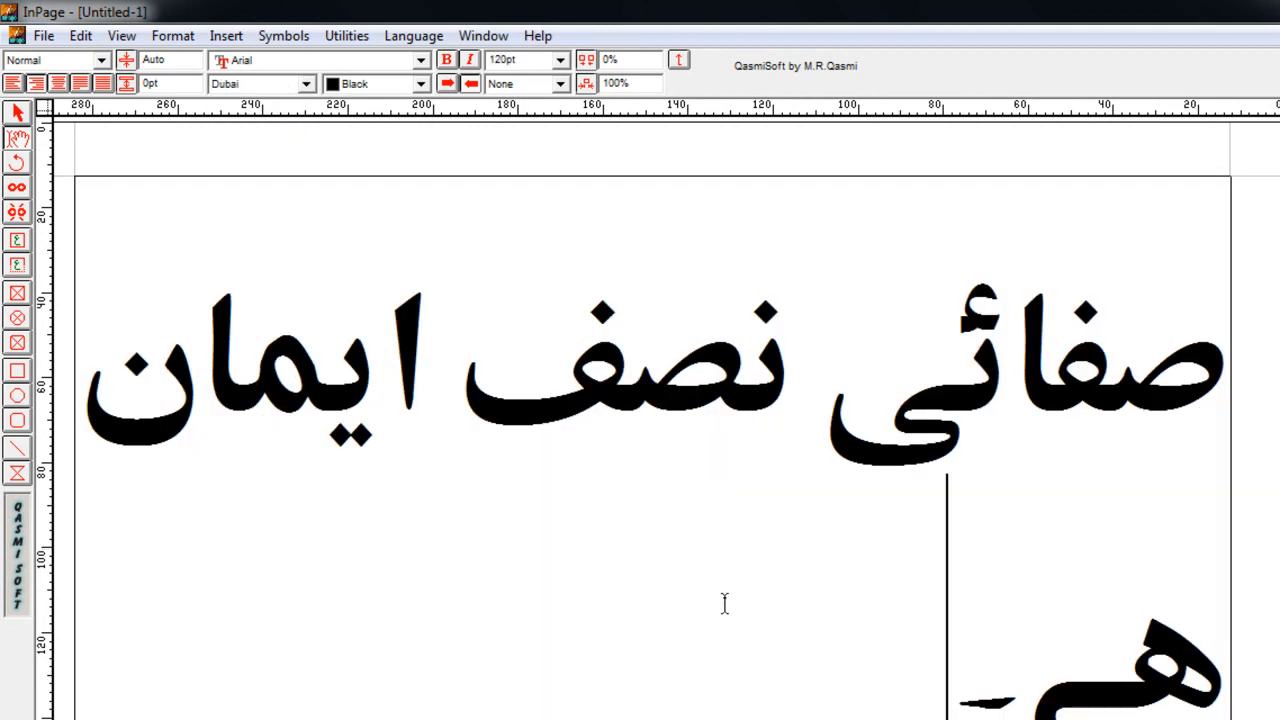
Select the whole sentence and reduce its font size first to 100pt and finally to 90pt
key("ctrl+a")
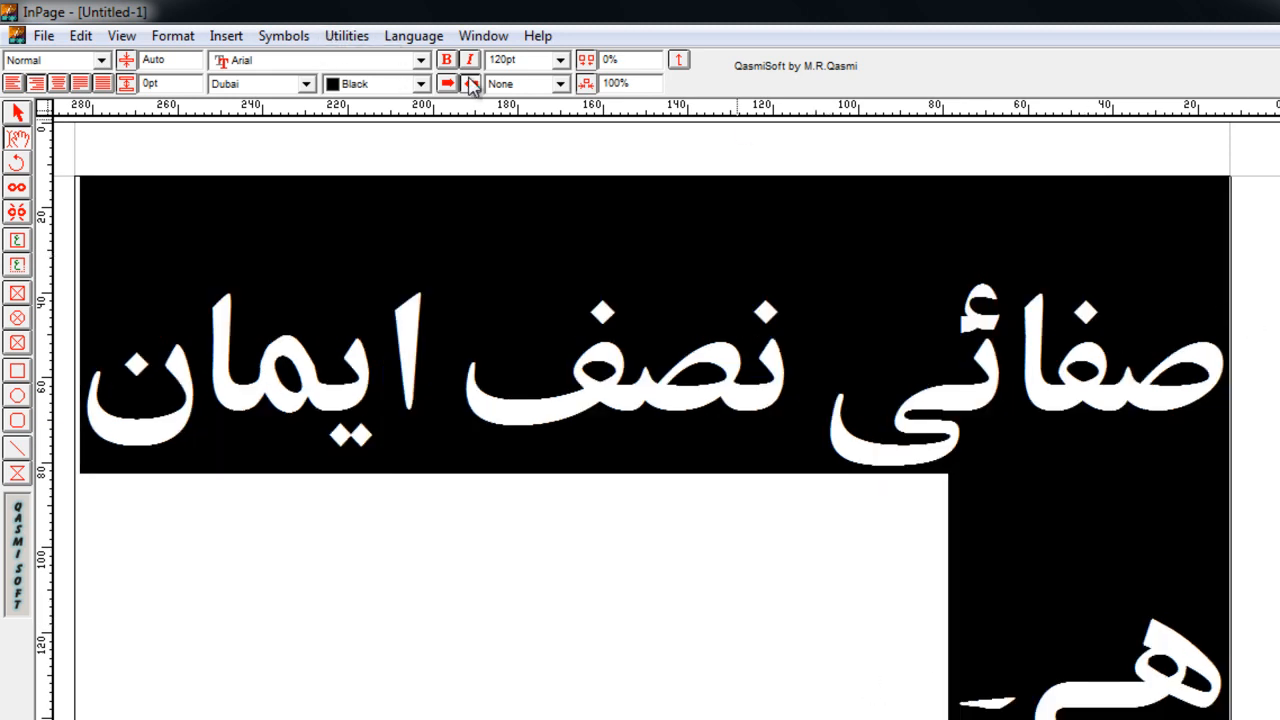
left_click(506, 59)
type("100")
key("Return")
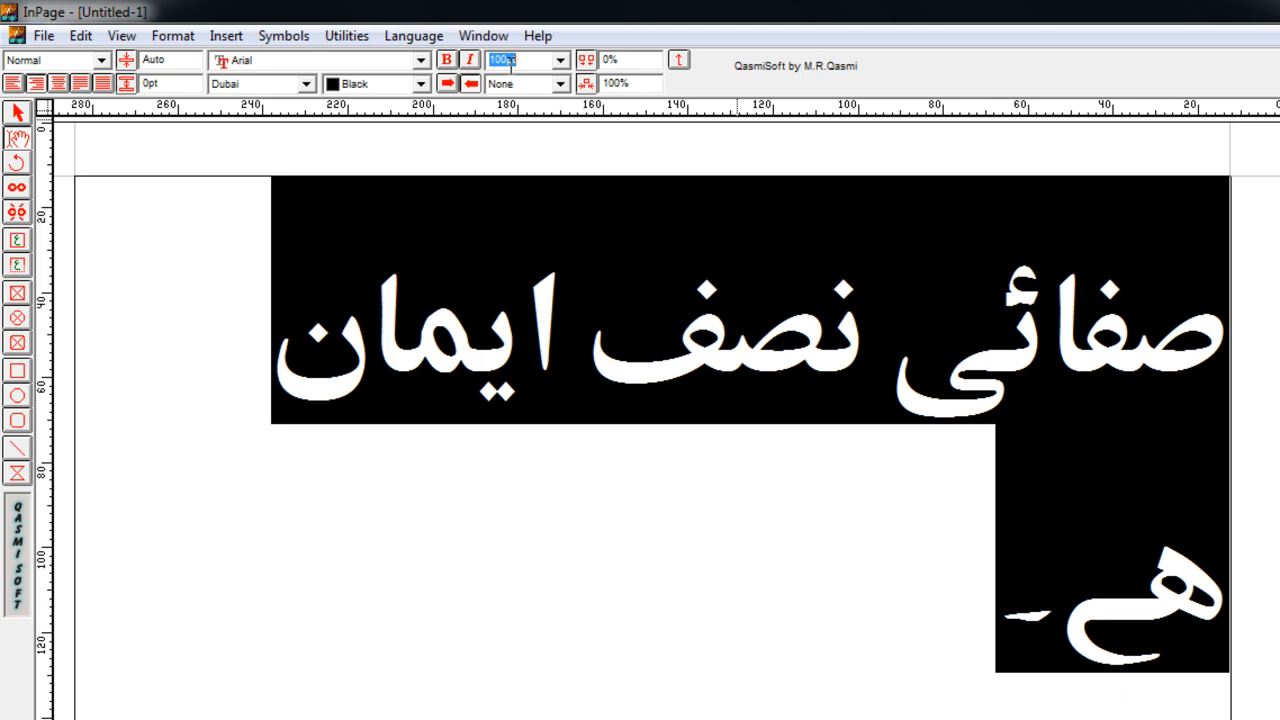
type("90")
key("Return")
left_click(401, 418)
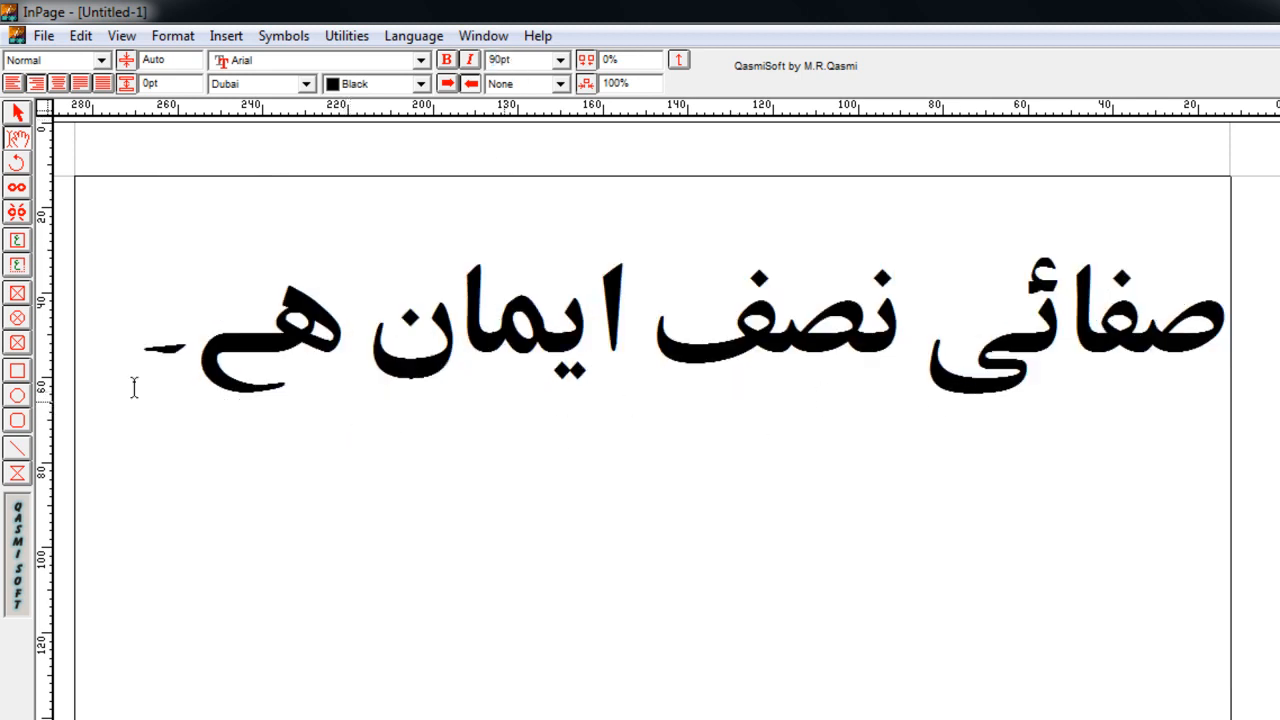
Select the whole sentence and change its Urdu font to Sulus
left_click(111, 363)
key("ctrl+a")
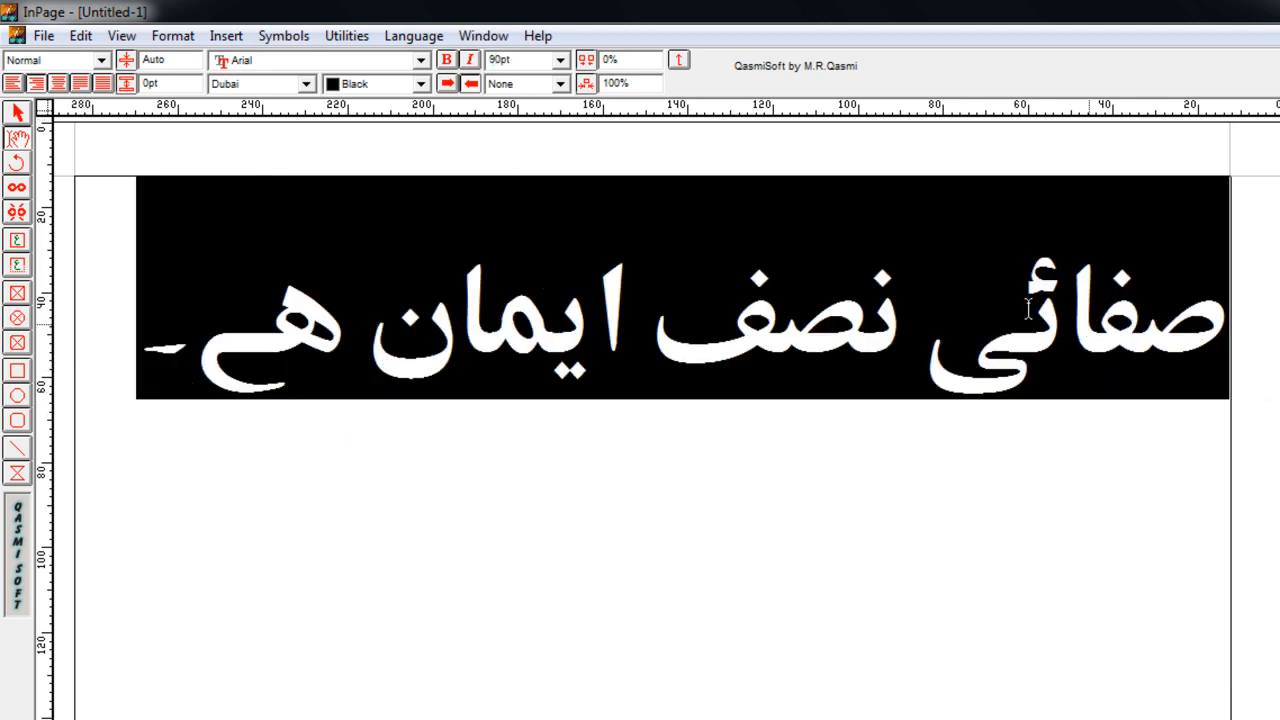
left_click(270, 86)
scroll(277, 134, "up", 5)
scroll(280, 131, "down", 15)
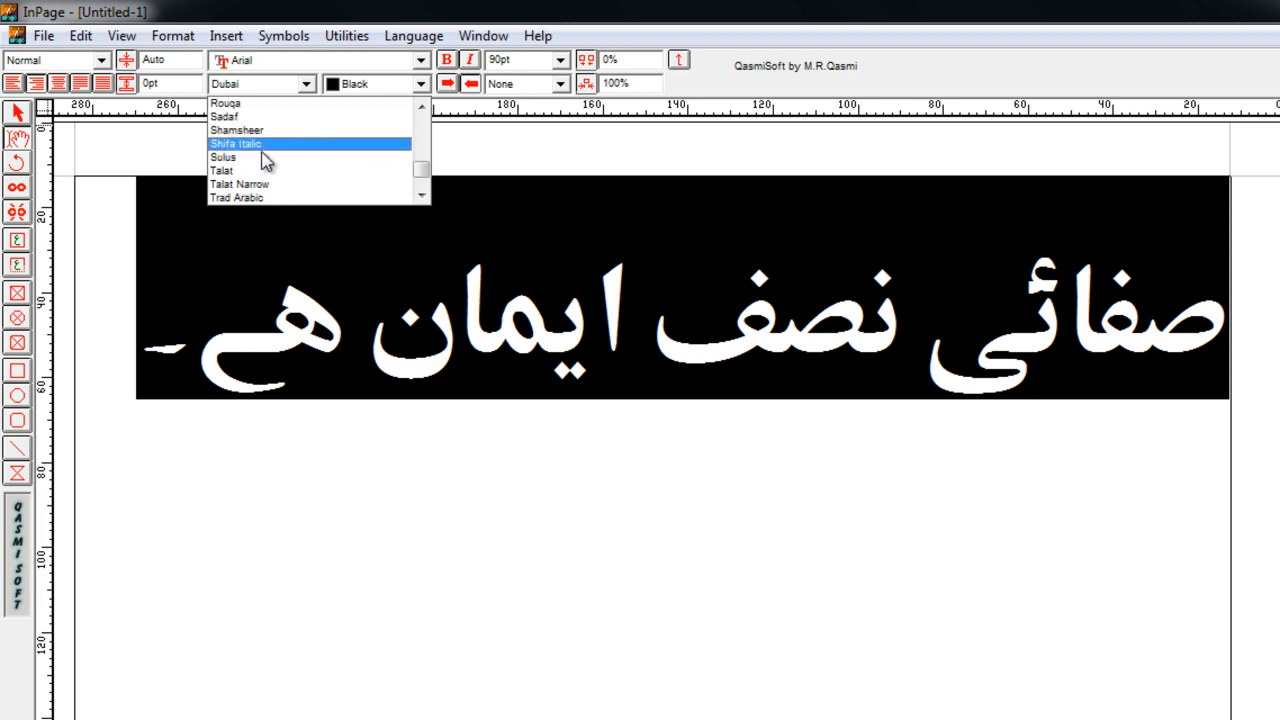
left_click(262, 157)
left_click(232, 245)
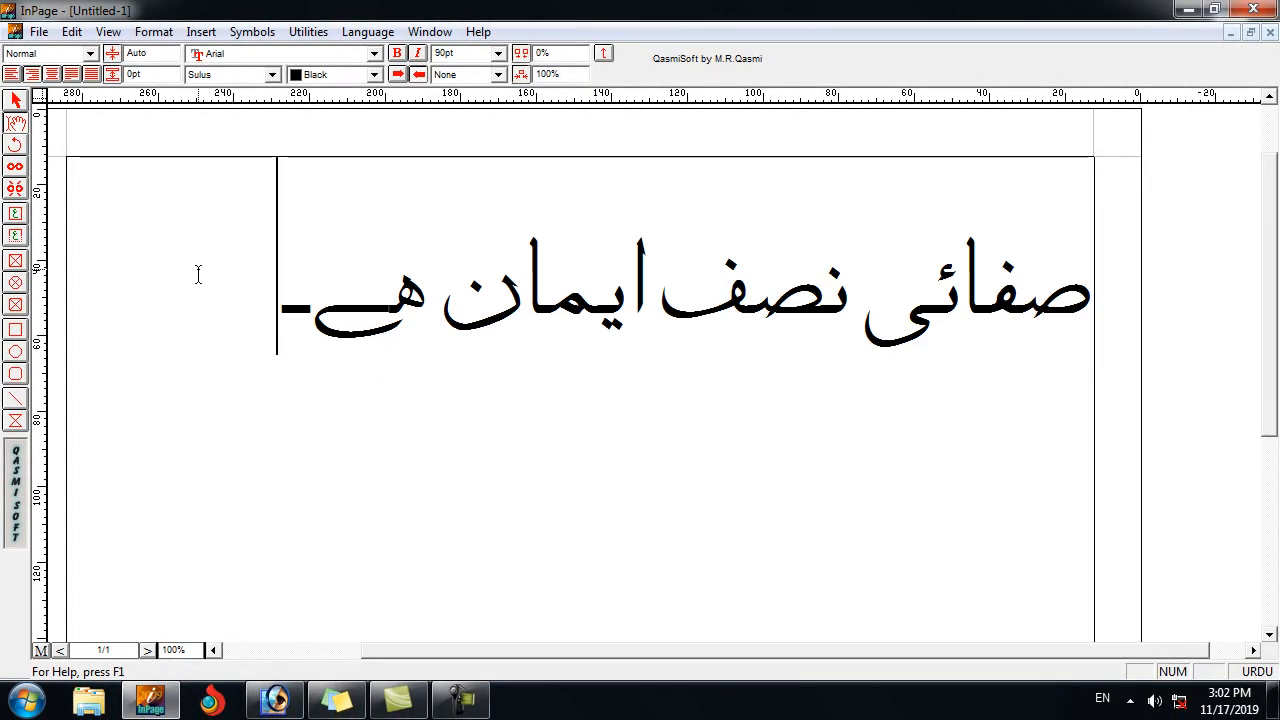
Select the whole sentence and try the Zakharif Urdu font on it
left_click_drag(198, 274, 1096, 318)
left_click(230, 76)
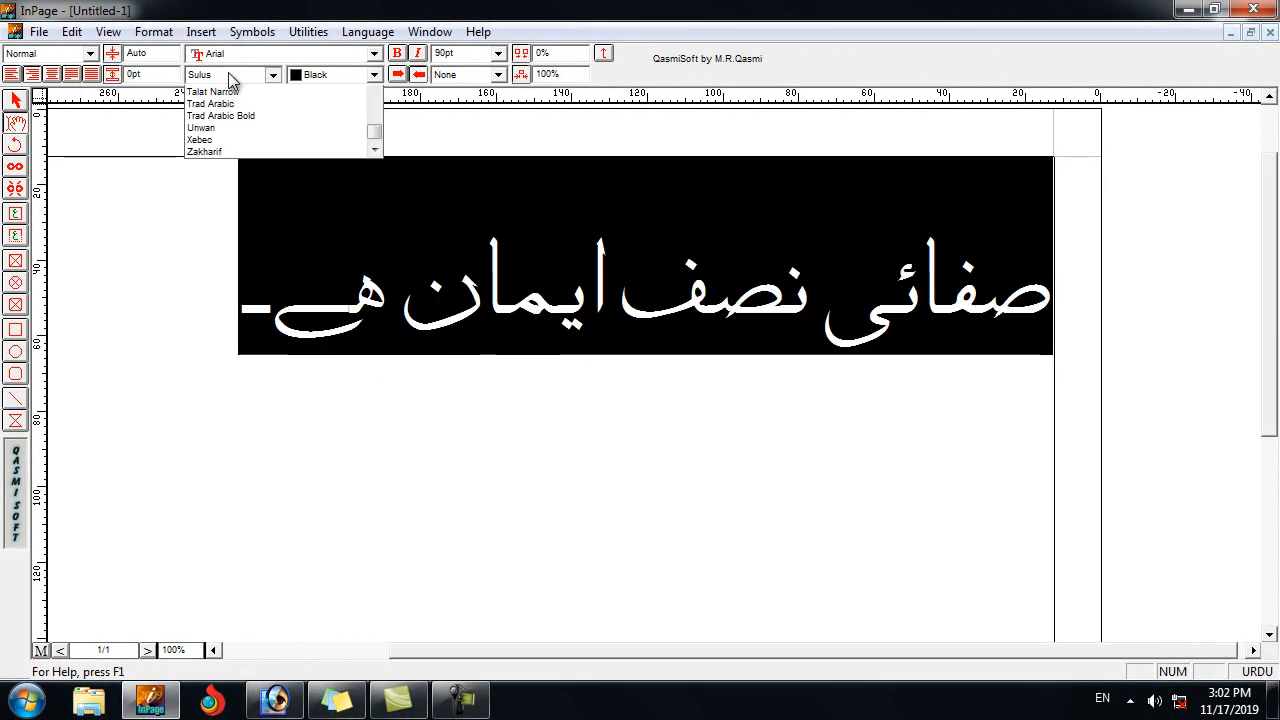
left_click(237, 165)
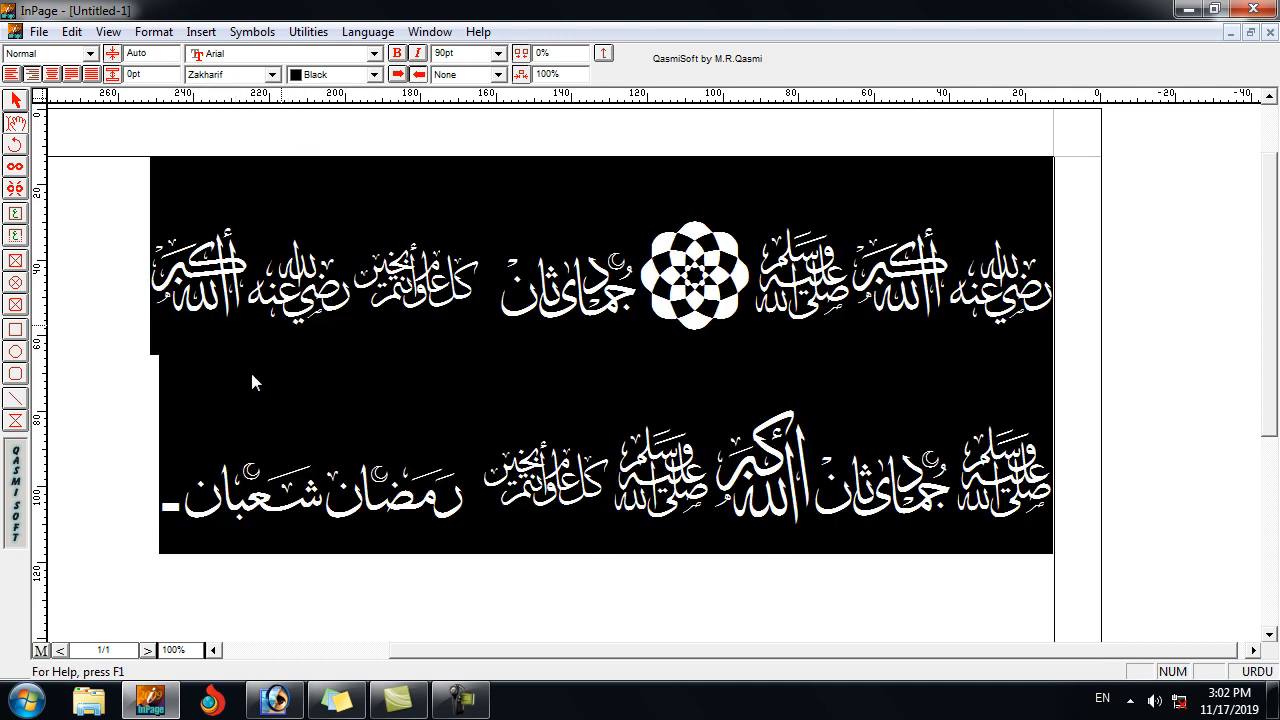
Apply the Noori Nastaliq Urdu font to the sentence and set its font size to 120pt
left_click(236, 76)
left_click(243, 97)
left_click(358, 308)
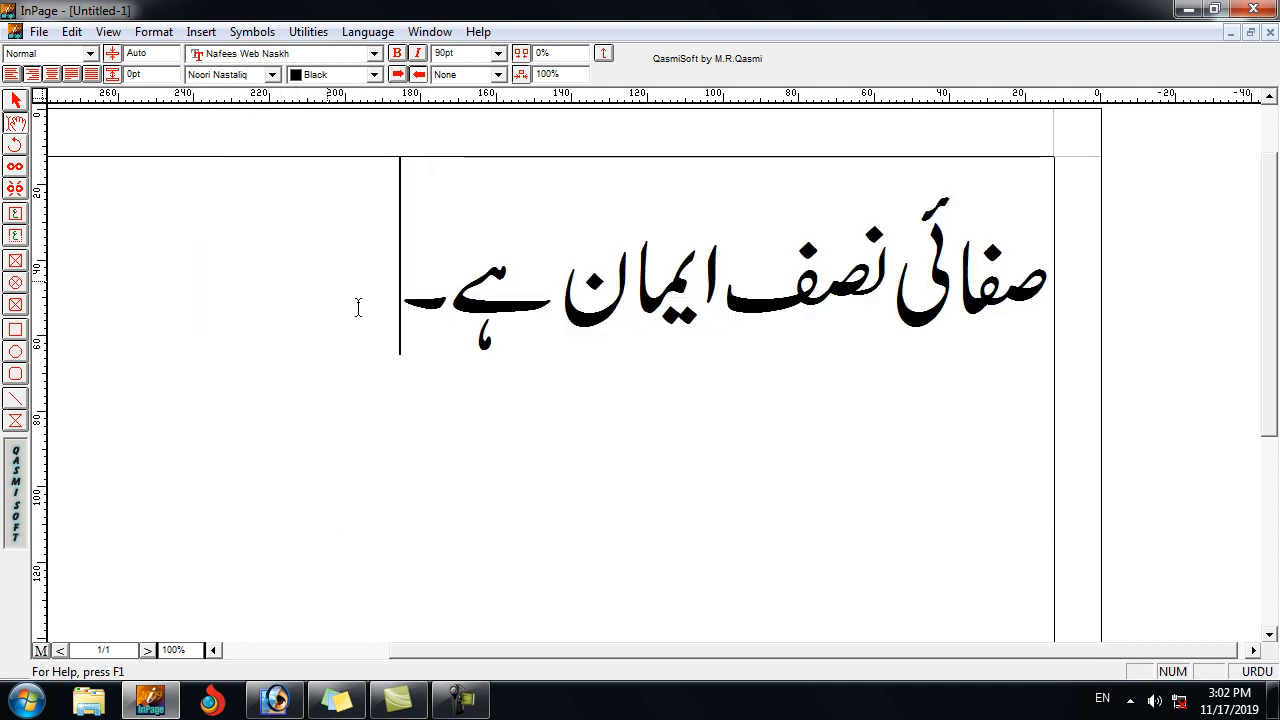
left_click_drag(332, 318, 1263, 308)
left_click(478, 54)
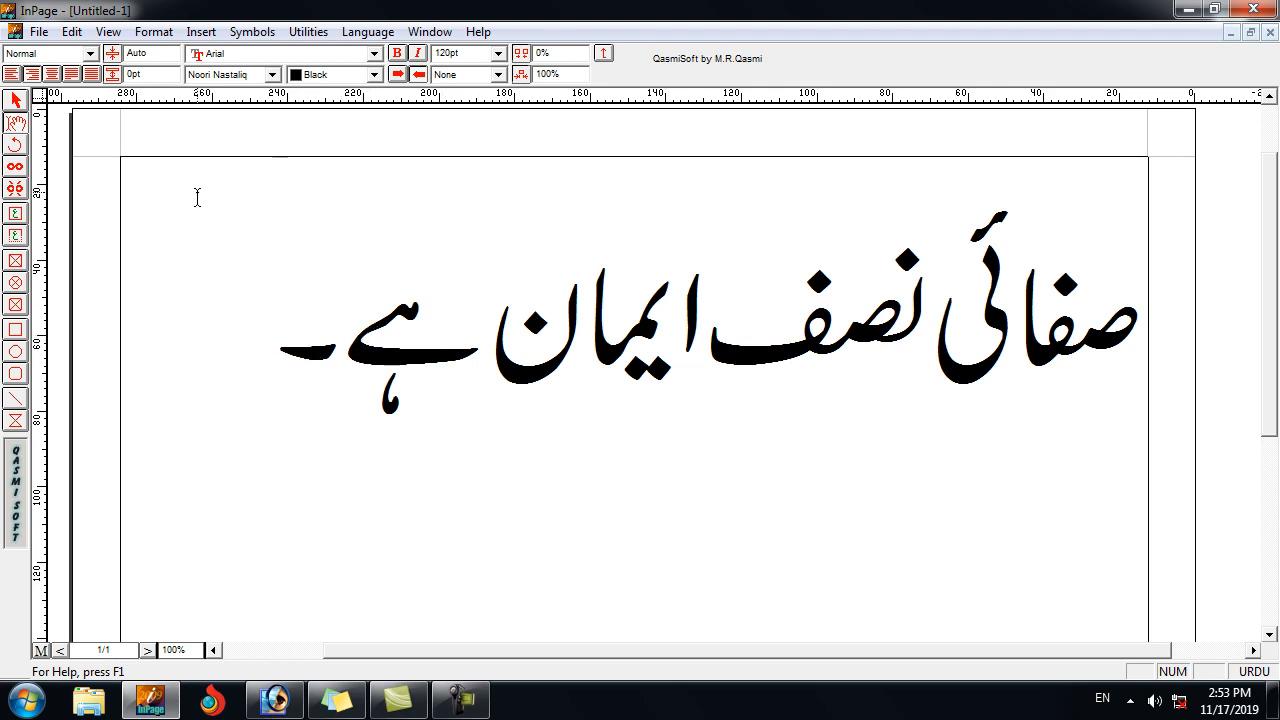
left_click(38, 31)
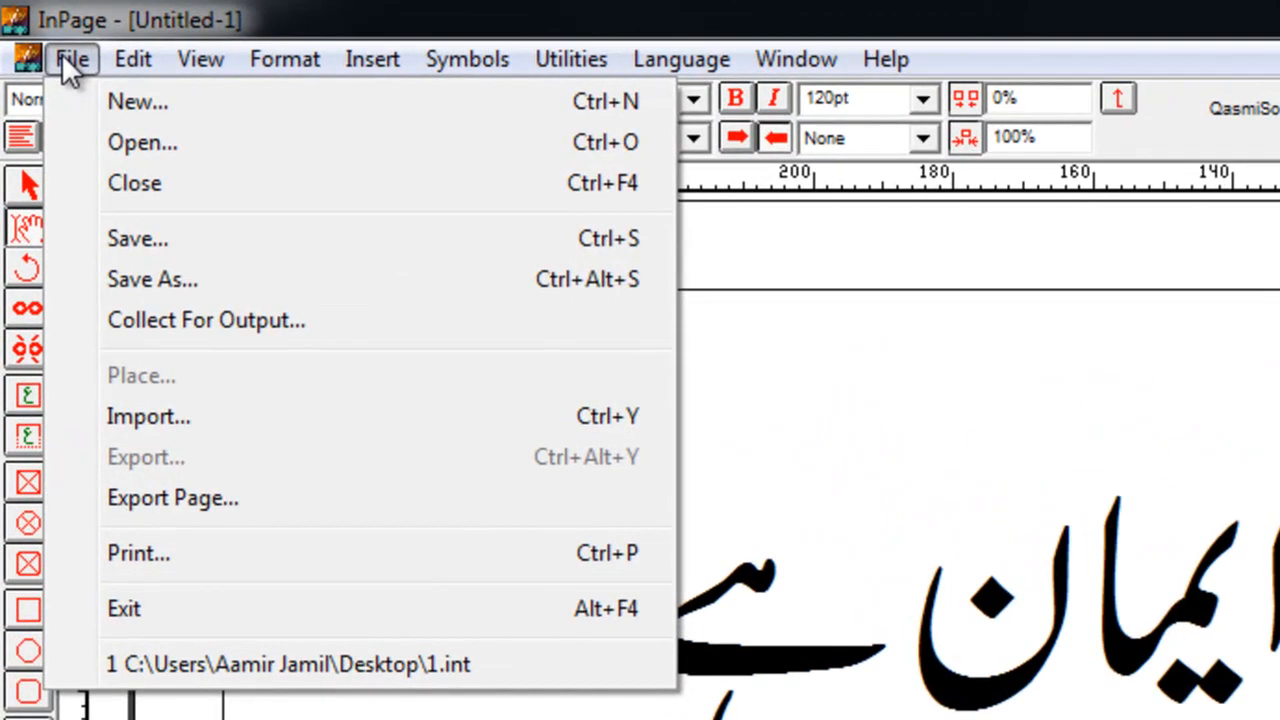
left_click(1079, 563)
left_click(480, 653)
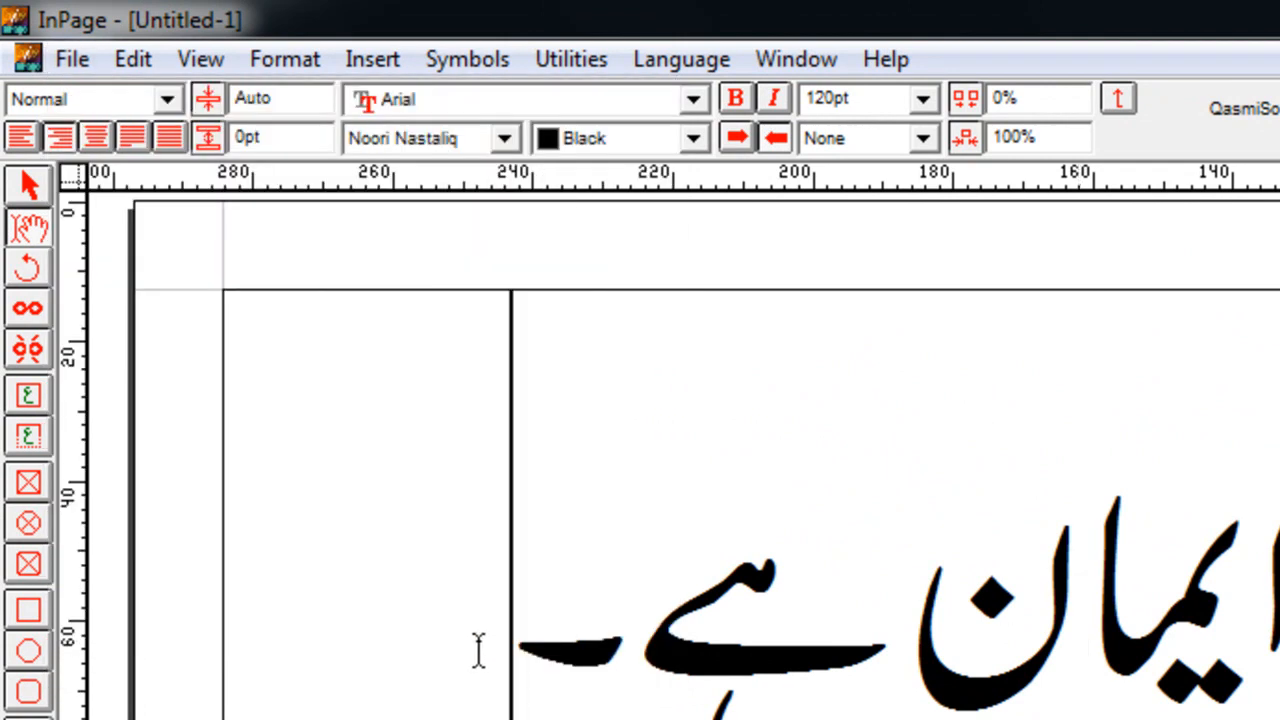
key("ctrl+a")
left_click(692, 714)
left_click(432, 702)
Start exporting the page as a picture and browse to the Desktop as the save location
left_click(74, 51)
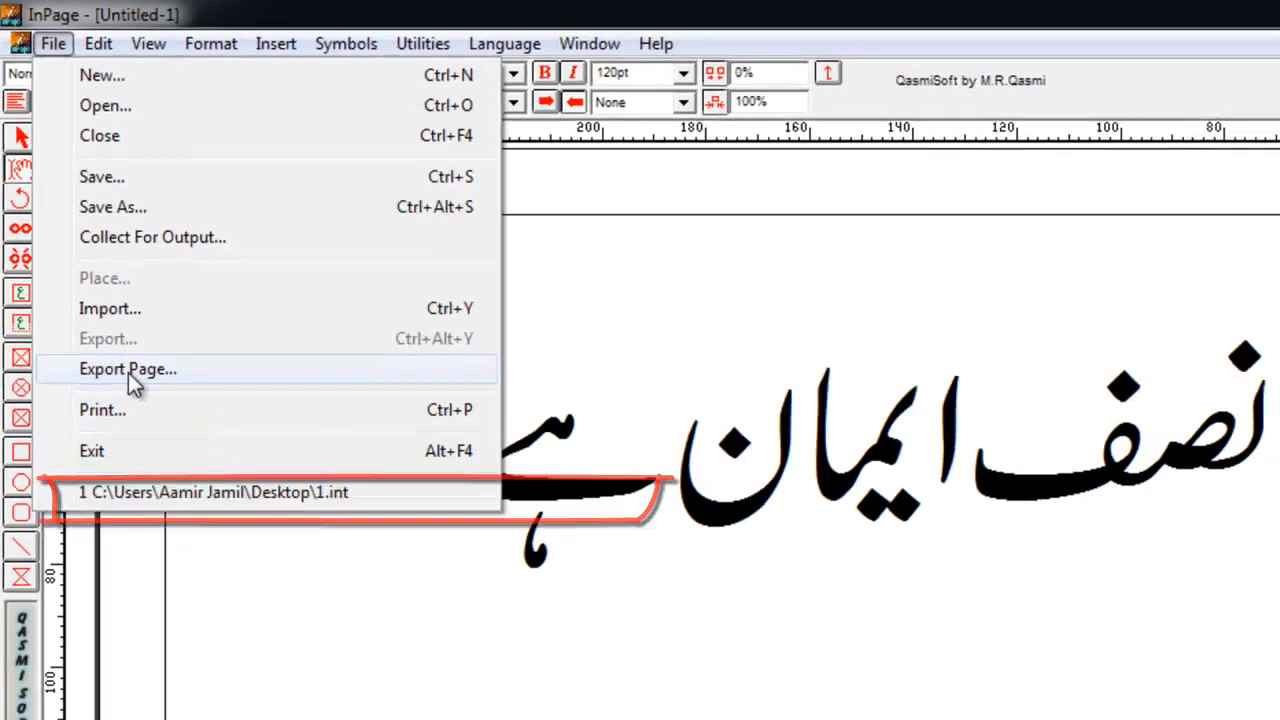
left_click(175, 500)
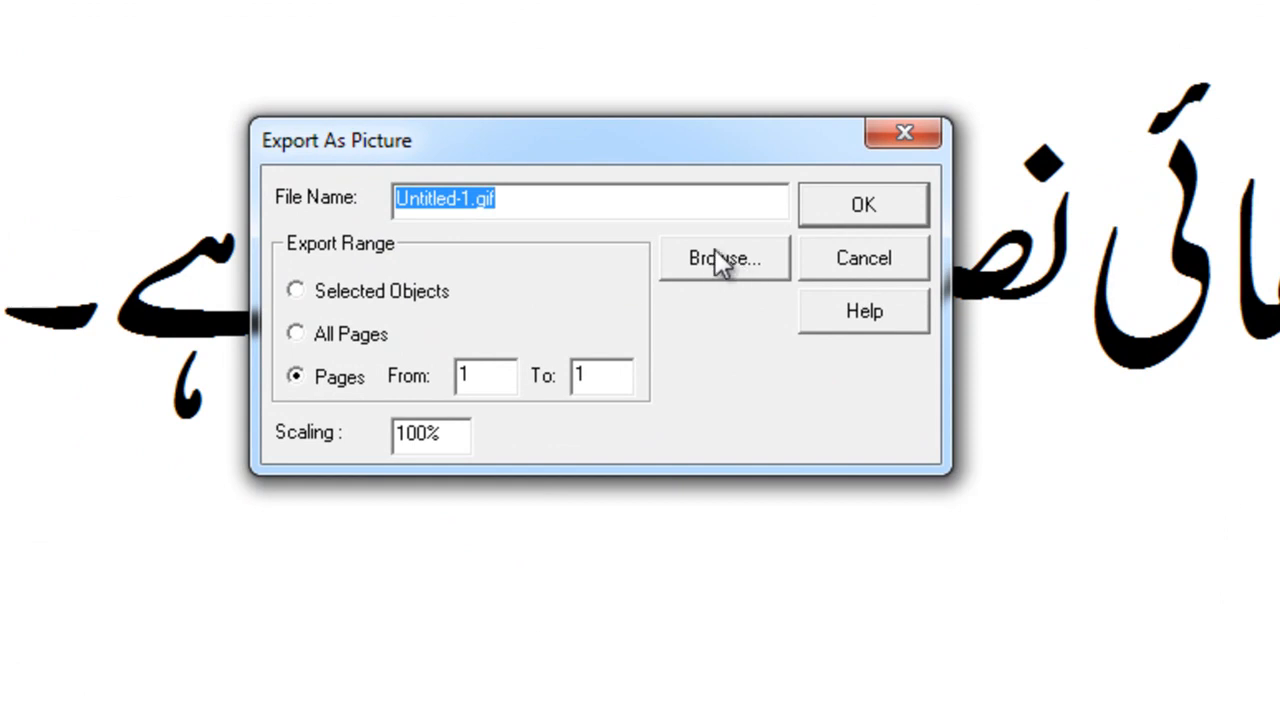
left_click(718, 257)
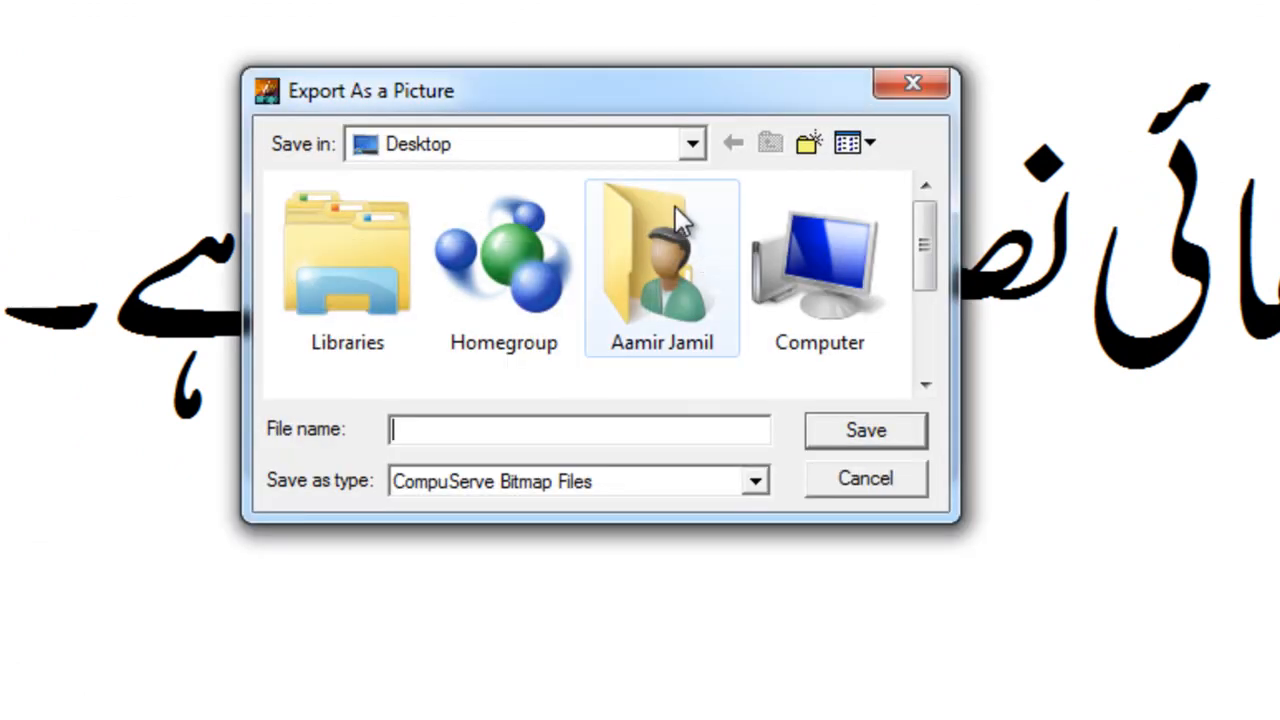
left_click(691, 143)
left_click(691, 143)
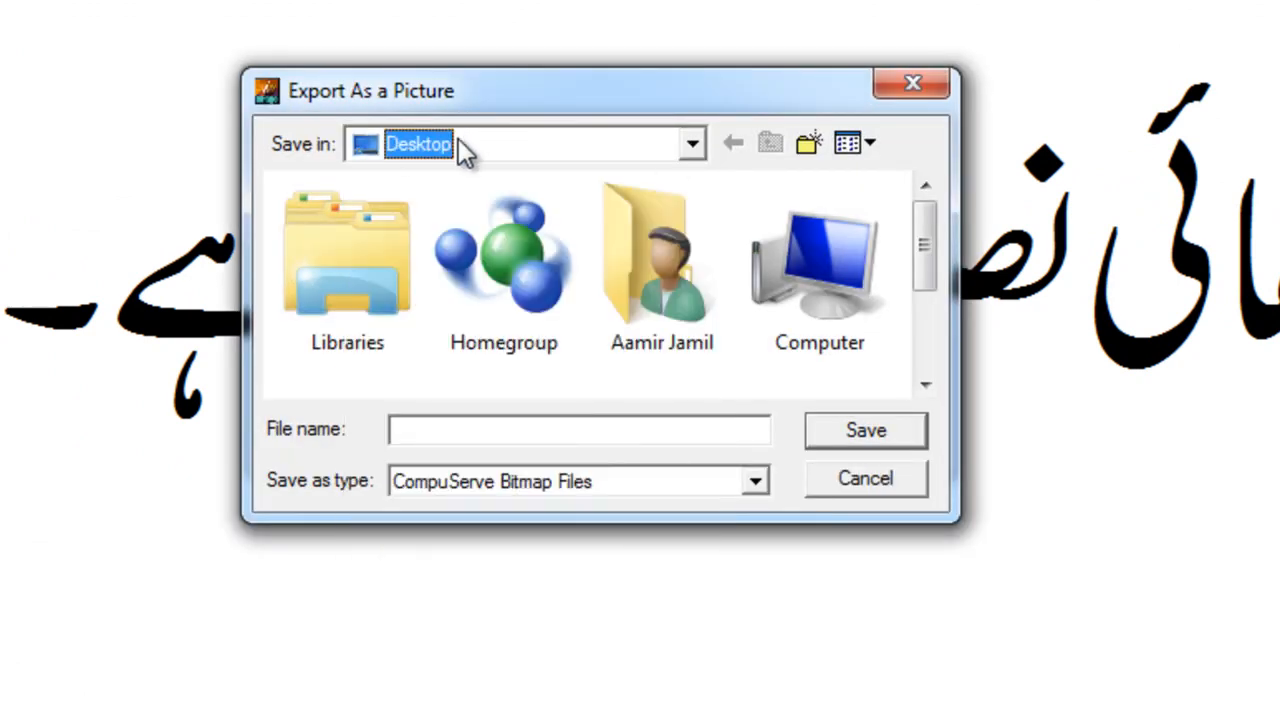
Name the exported picture file 123
left_click(538, 433)
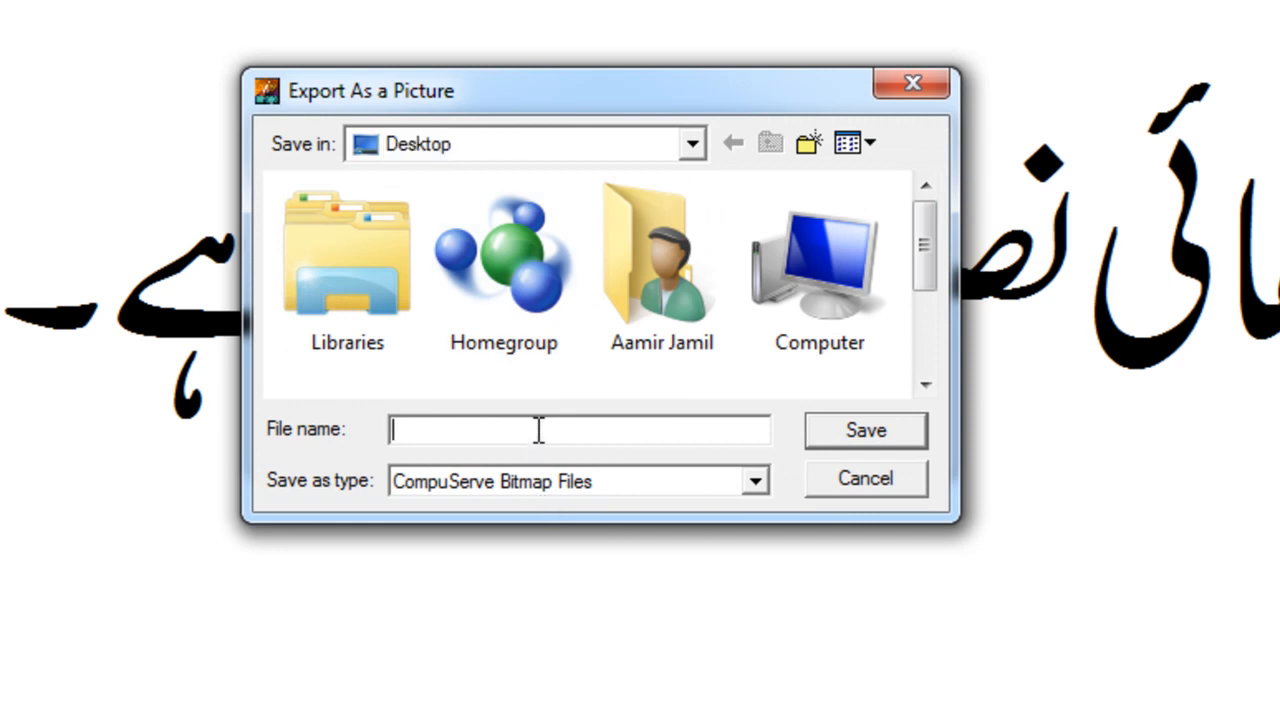
type("abbcb")
key("BackSpace")
key("BackSpace")
key("BackSpace")
key("BackSpace")
key("BackSpace")
Set the file type to Encapsulated PostScript Files and export page 1 at 100% scaling
left_click(594, 488)
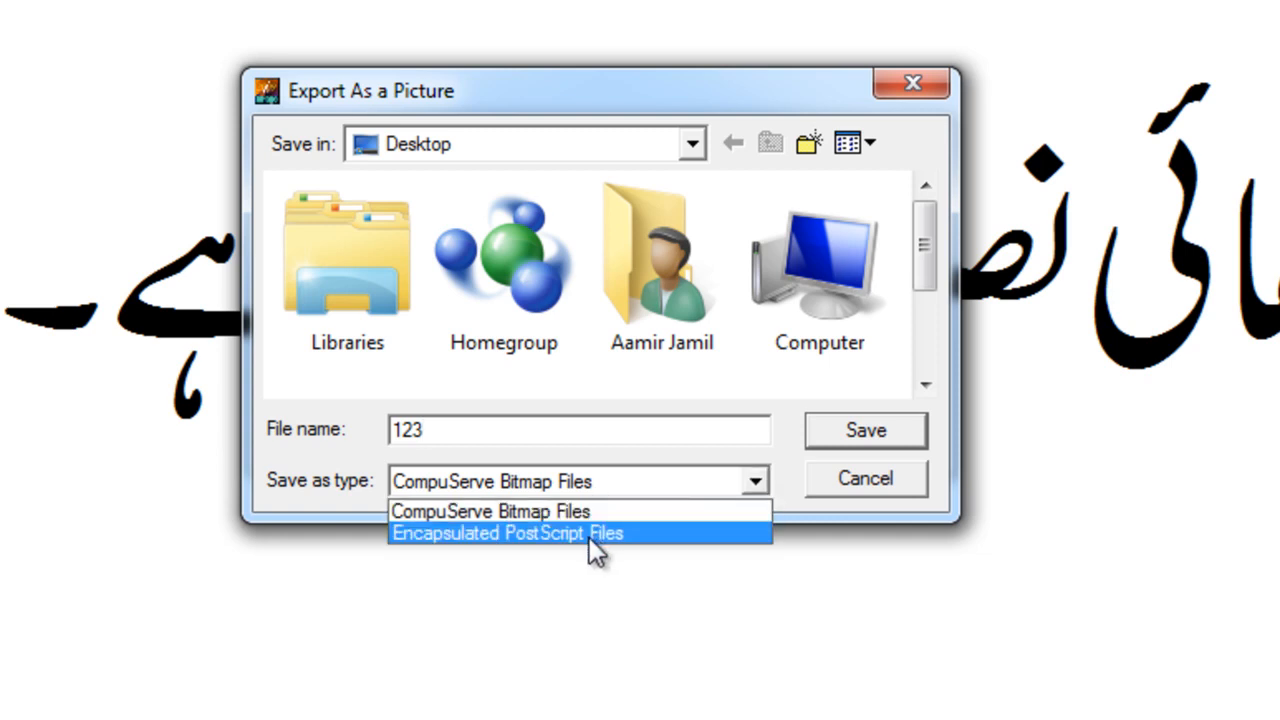
left_click(589, 537)
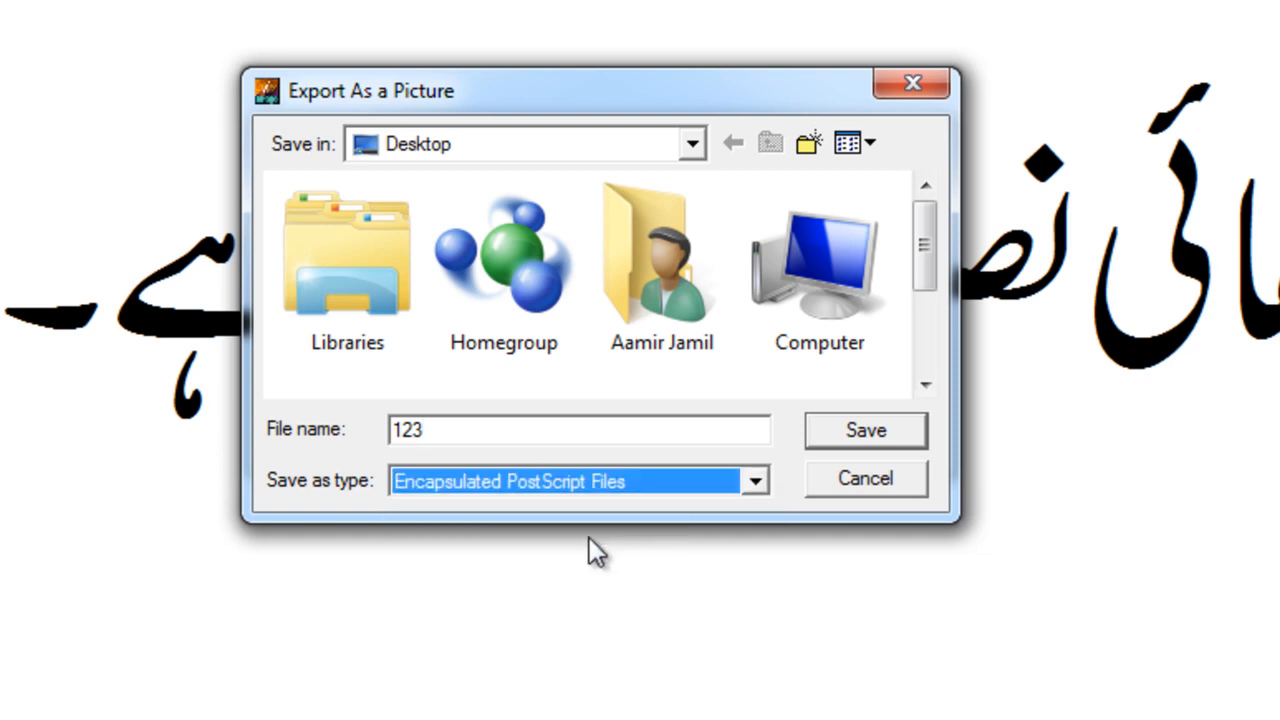
left_click(866, 430)
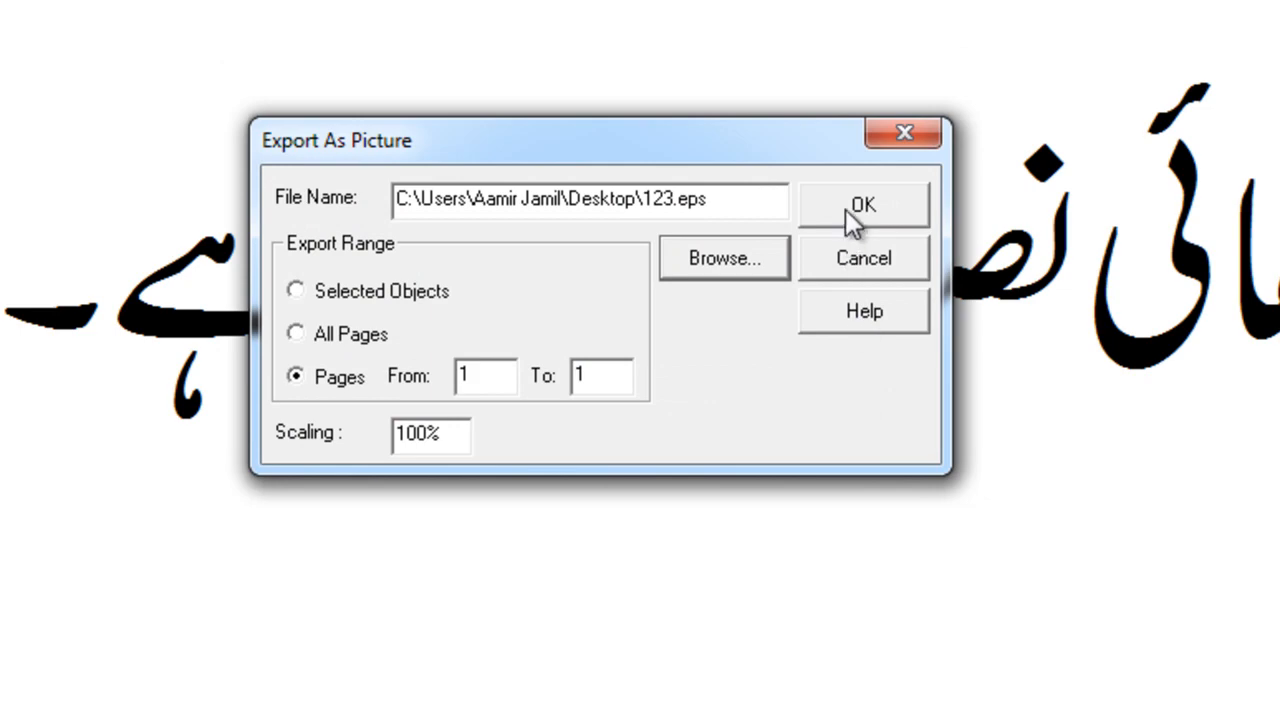
left_click(845, 209)
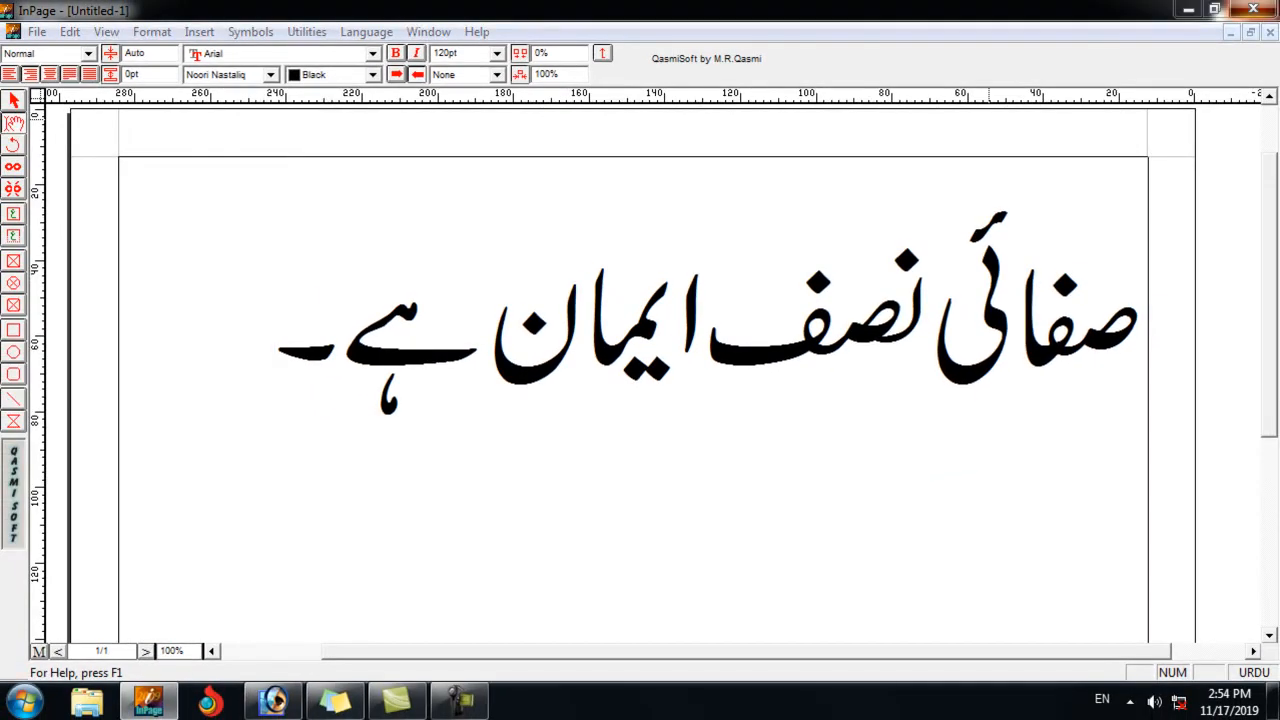
Close InPage without saving the document
key("alt+F4")
left_click(668, 396)
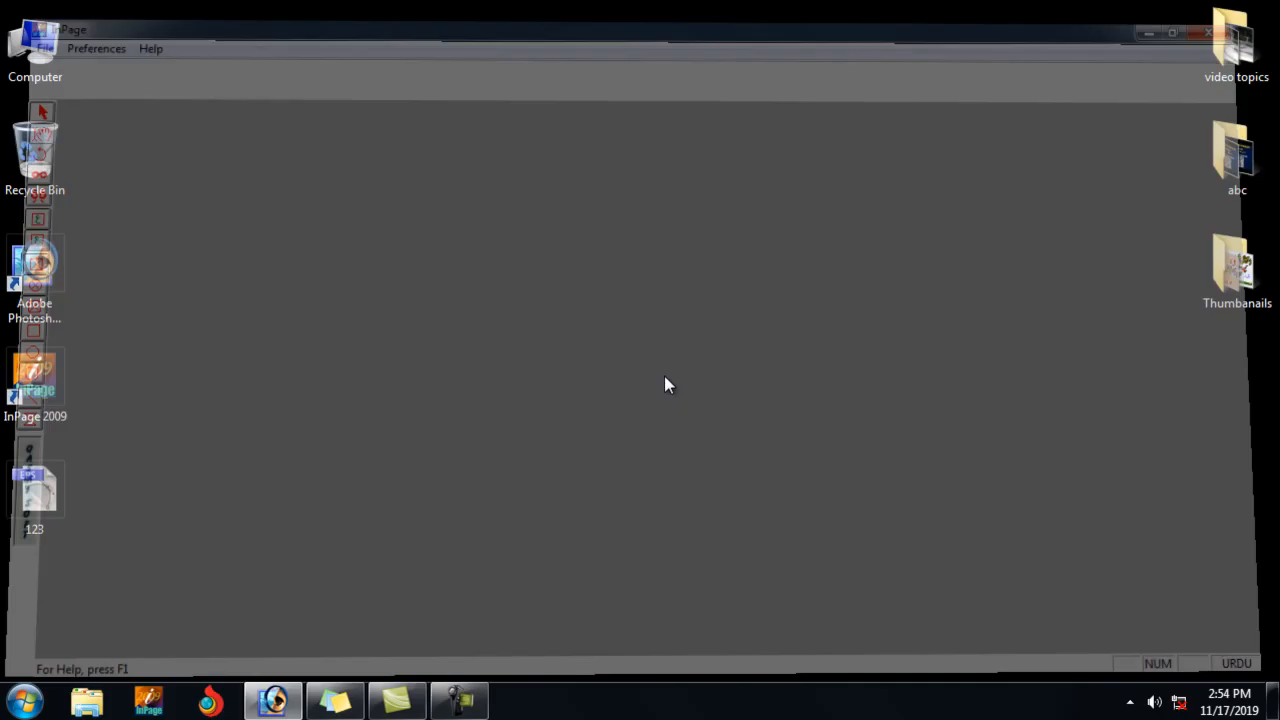
Switch to Adobe Photoshop and close the open aaaaaaaaaa.eps document
mouse_move(53, 507)
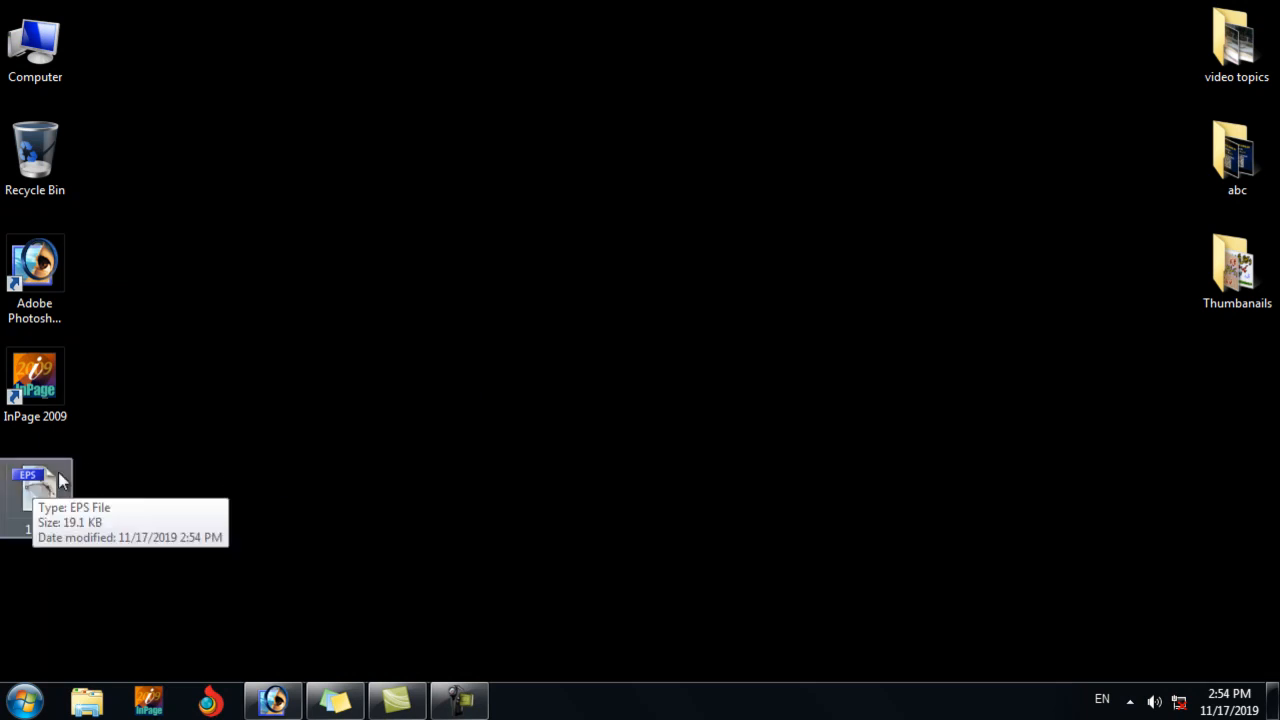
double_click(58, 472)
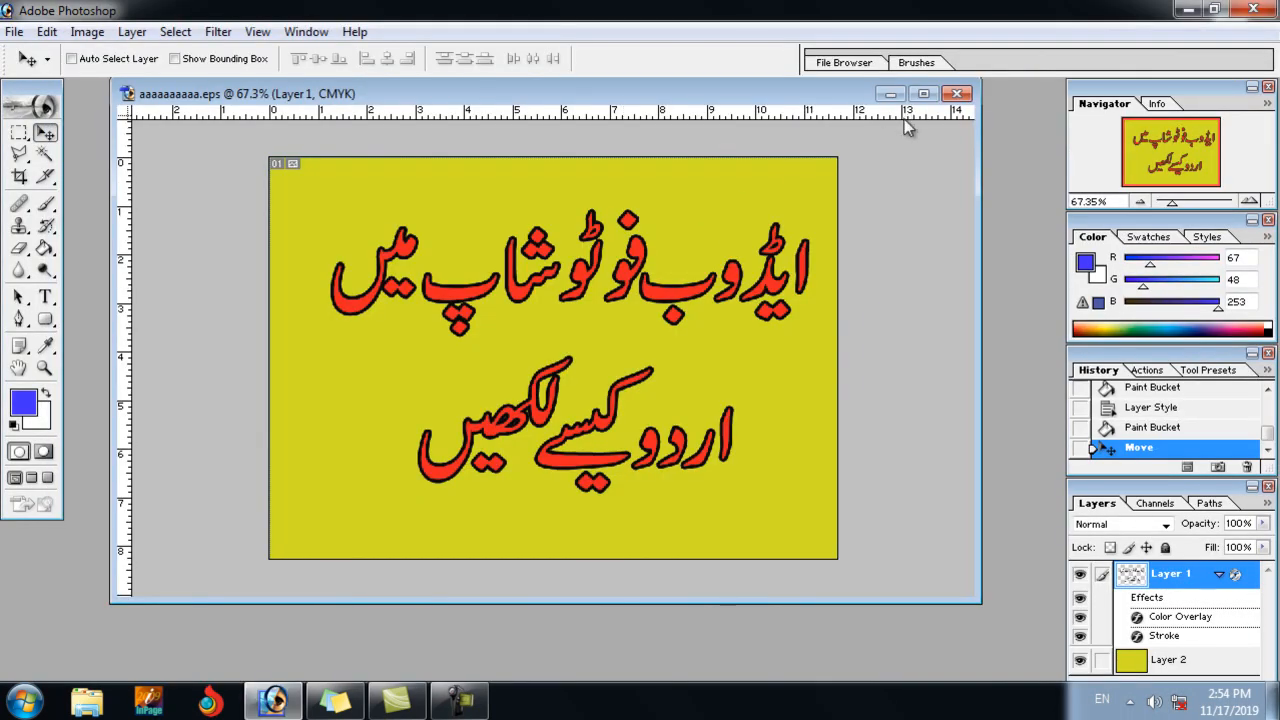
left_click(957, 93)
left_click(643, 357)
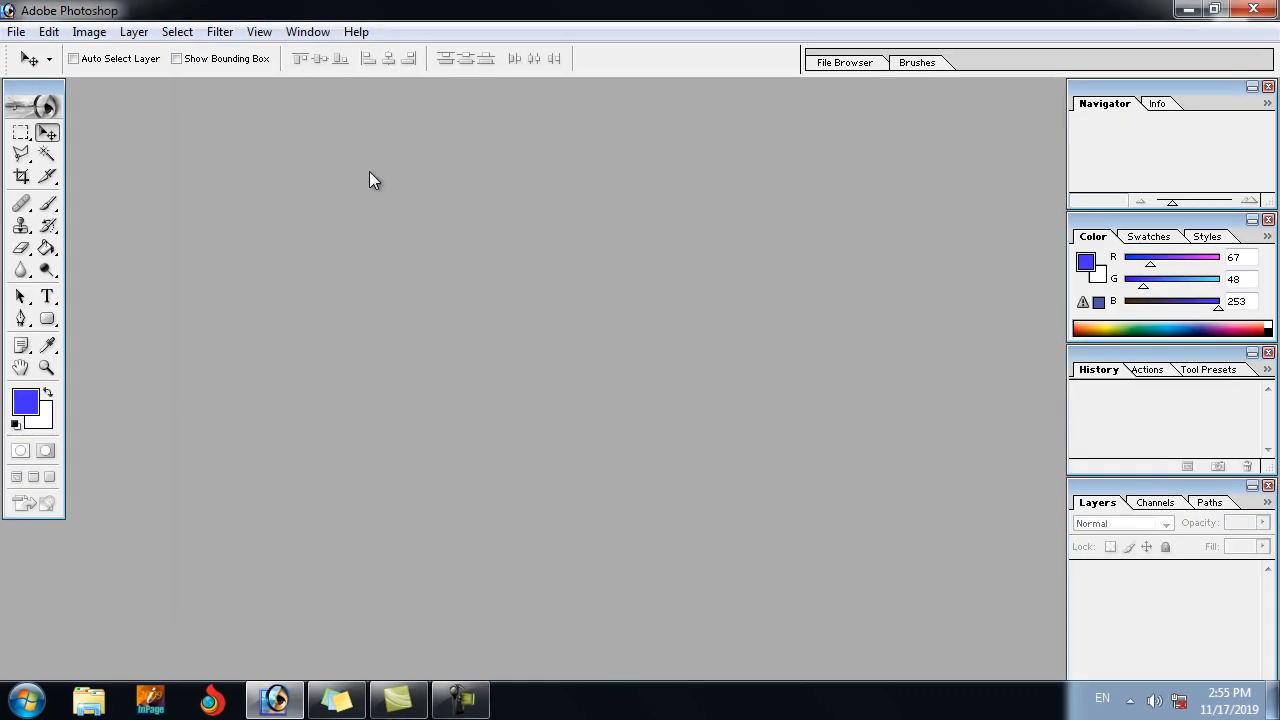
Open the 123 EPS file from the Desktop and move its Urdu lettering slightly on the transparent canvas
left_click(16, 32)
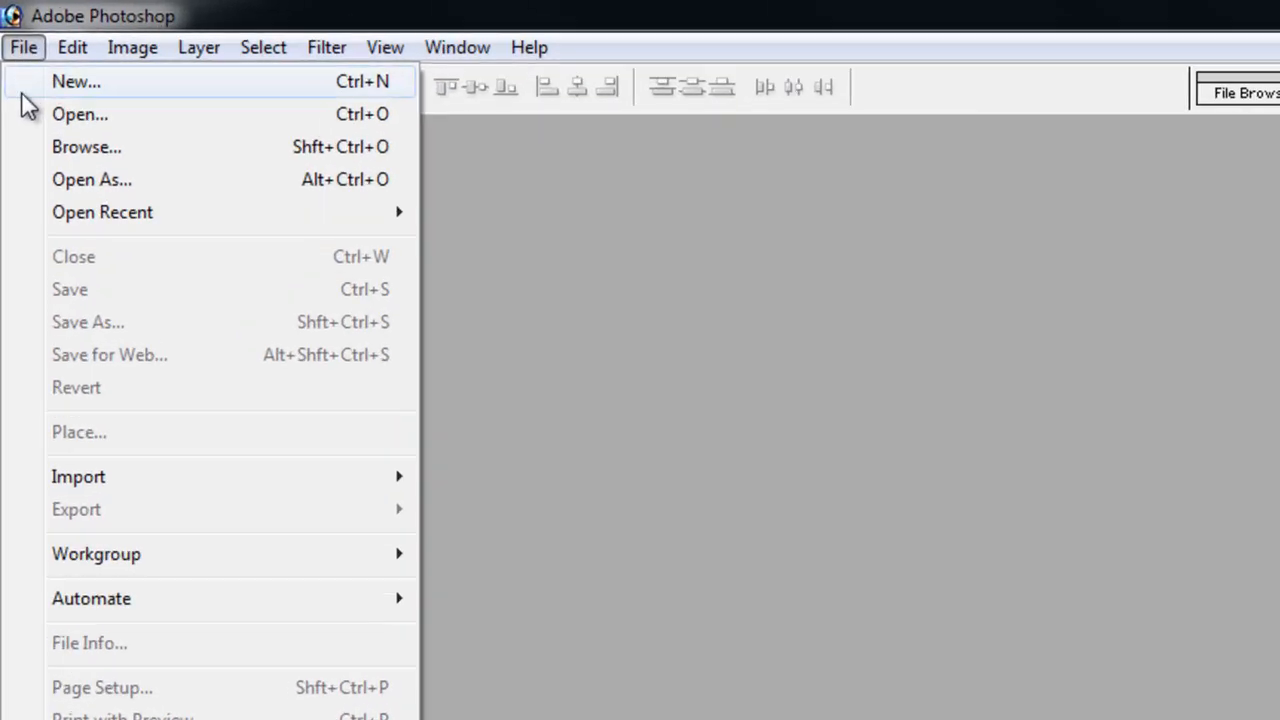
left_click(30, 113)
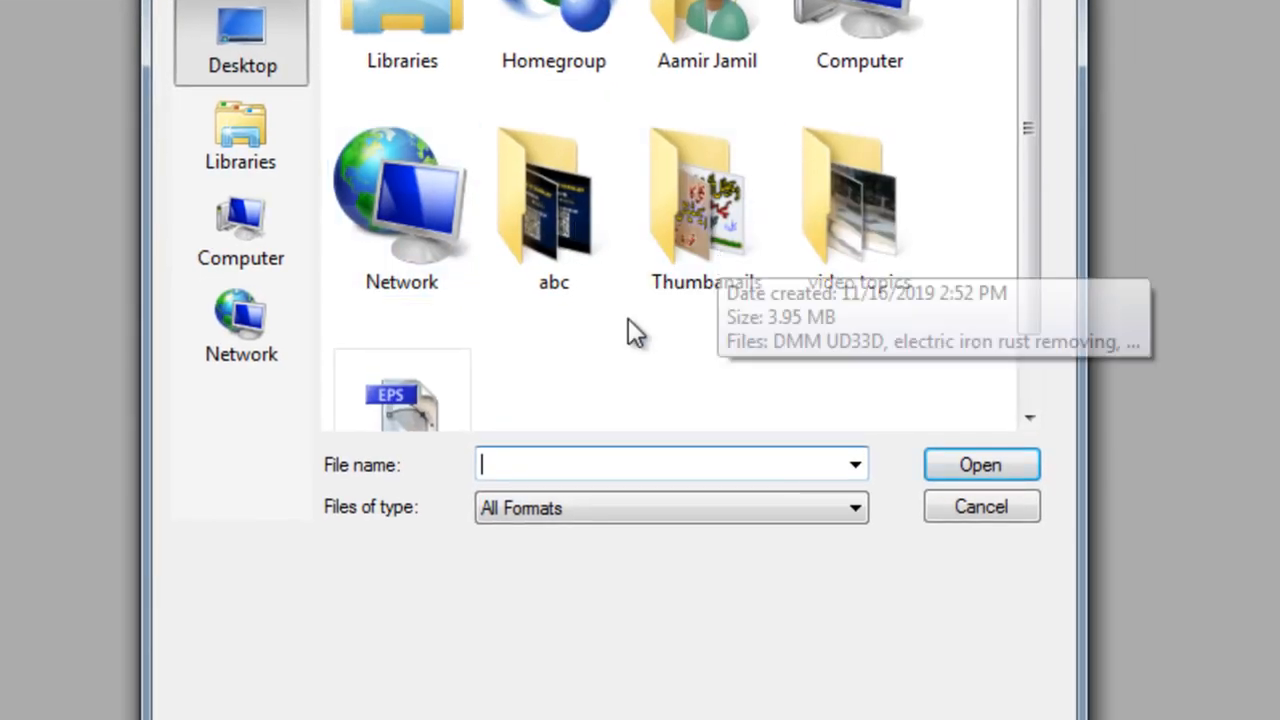
left_click(453, 366)
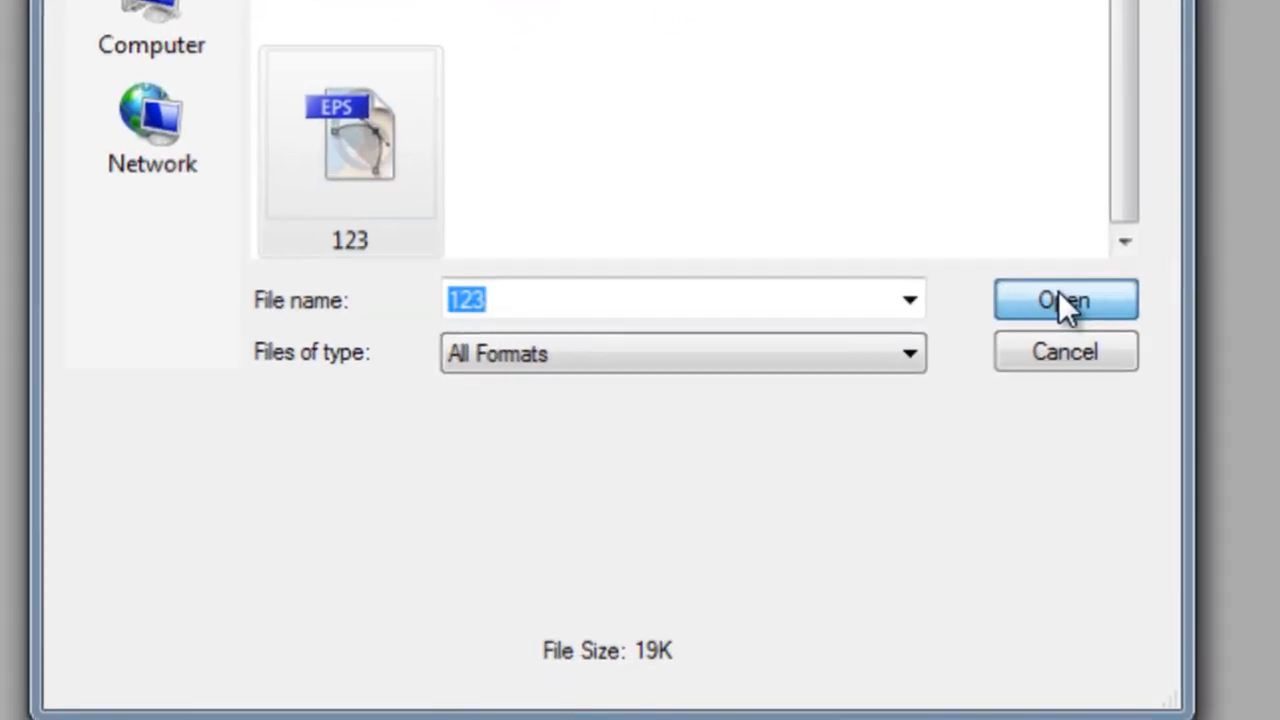
left_click(978, 470)
left_click(960, 214)
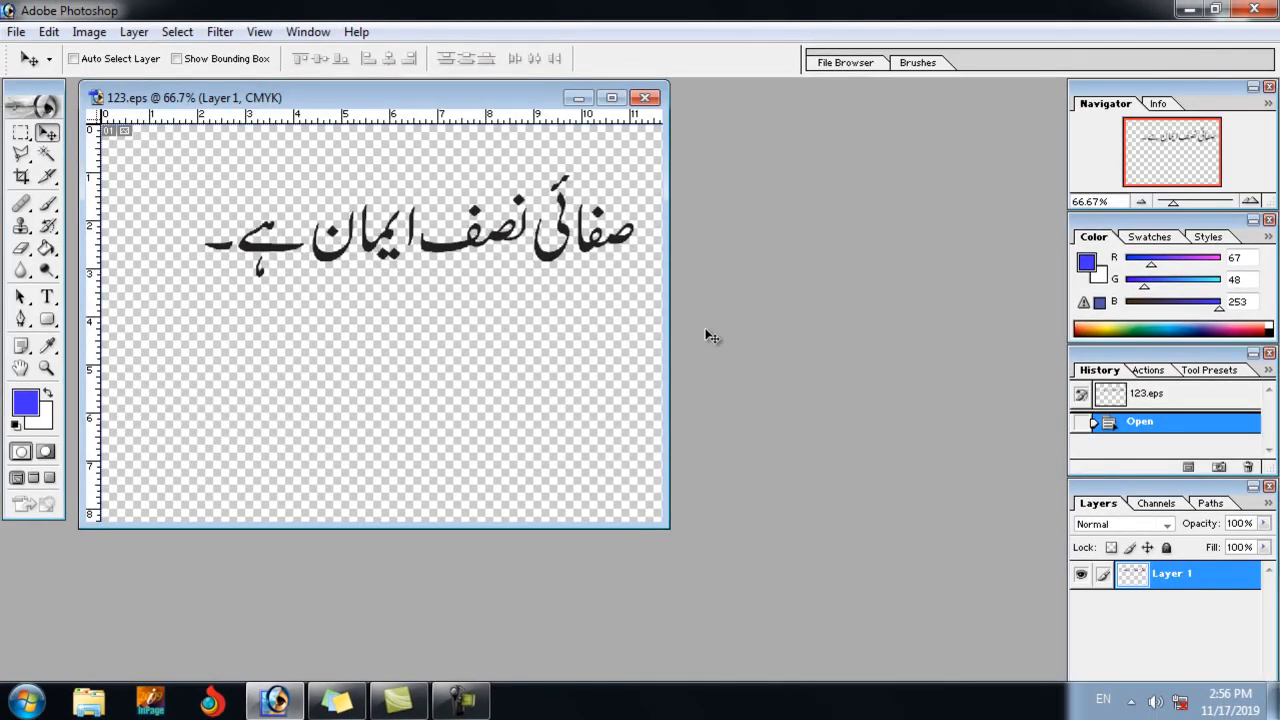
left_click_drag(437, 104, 489, 116)
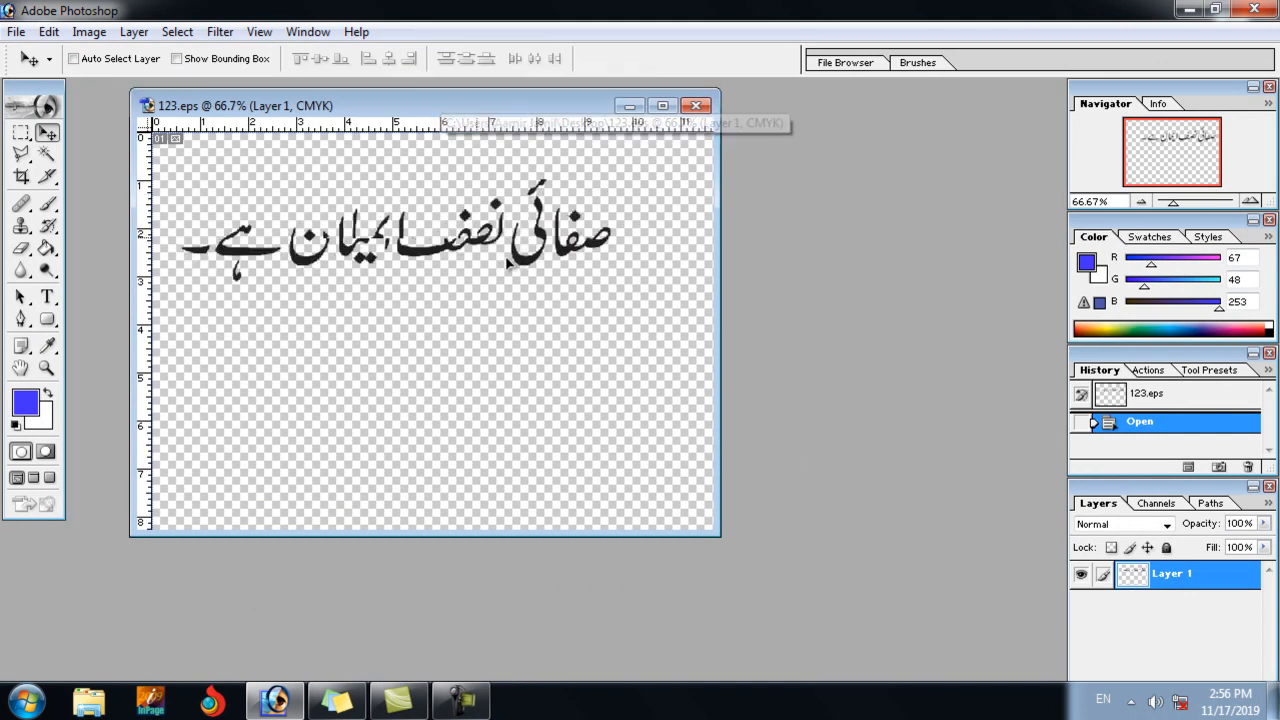
left_click_drag(500, 272, 502, 274)
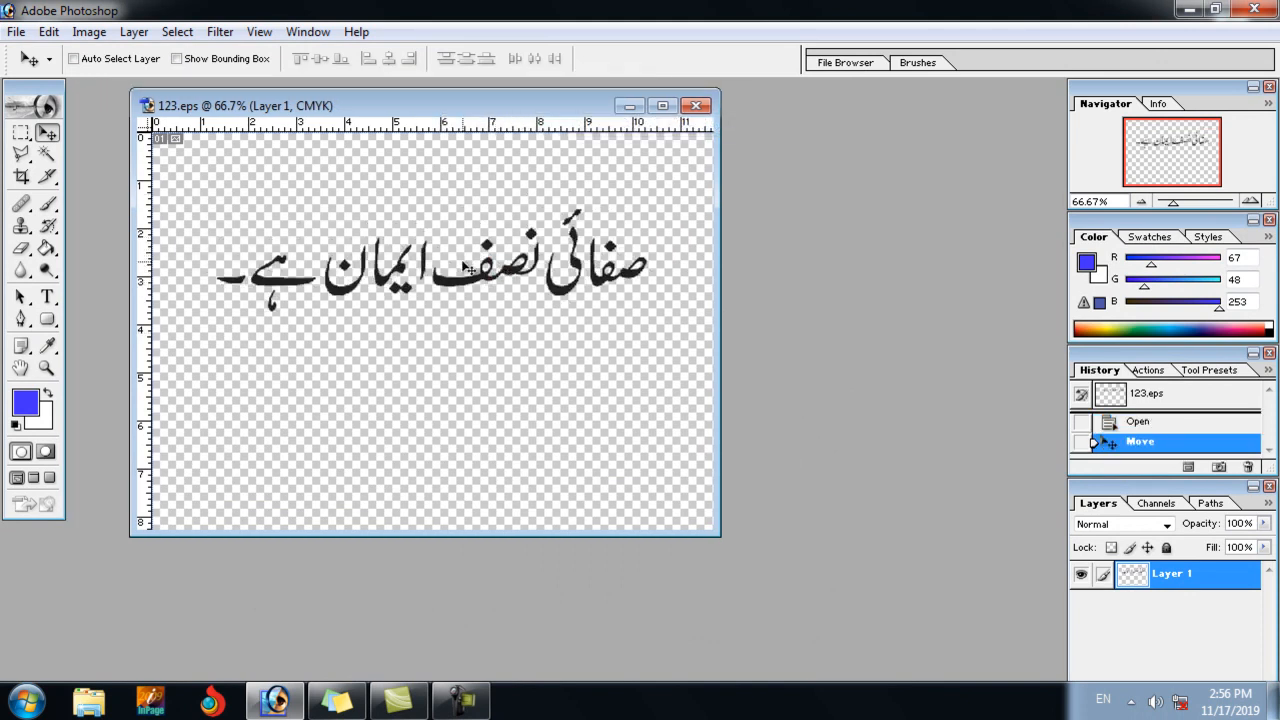
Create a new 1280 x 720 pixel RGB document and fill its background with the blue foreground color
key("ctrl+n")
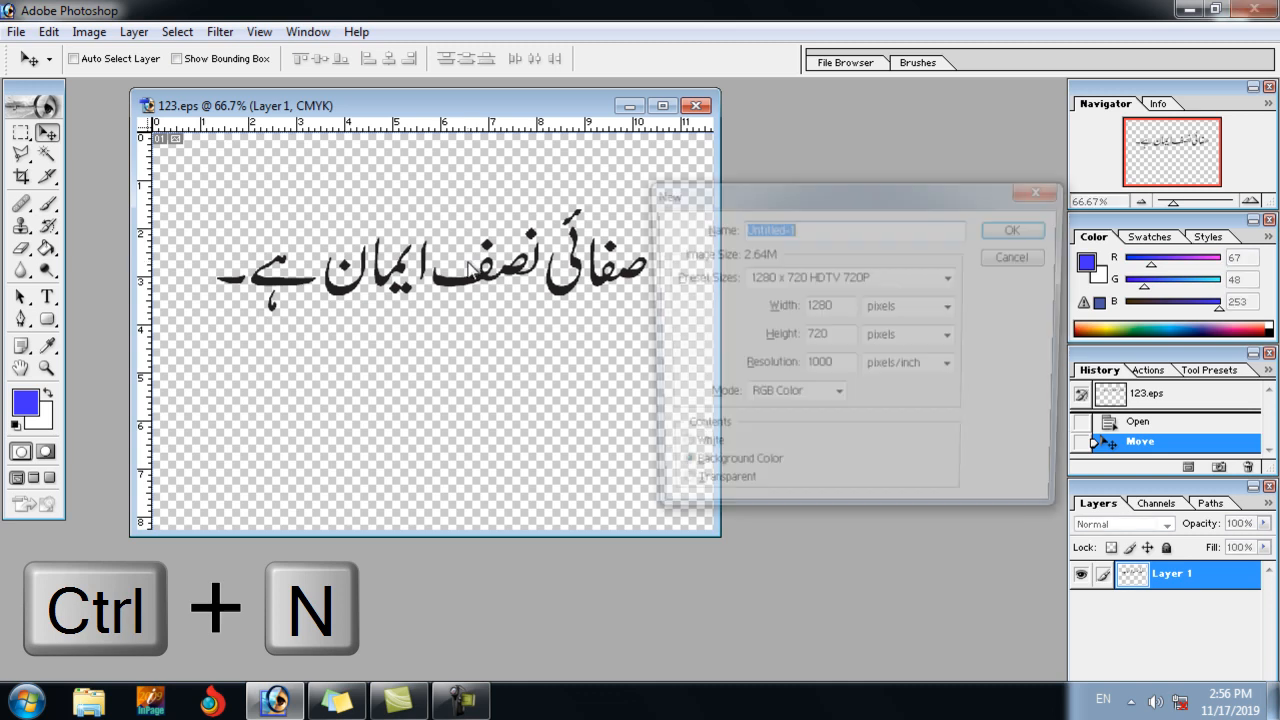
left_click(1018, 228)
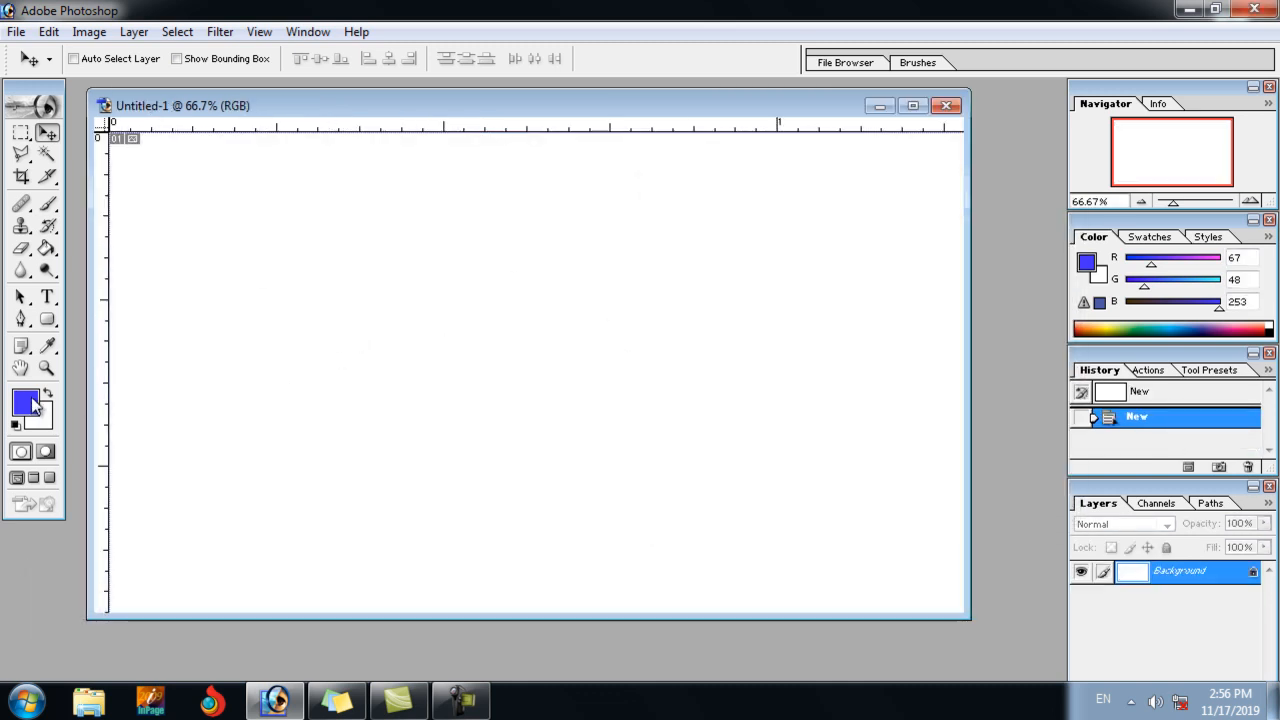
left_click(46, 248)
left_click(432, 285)
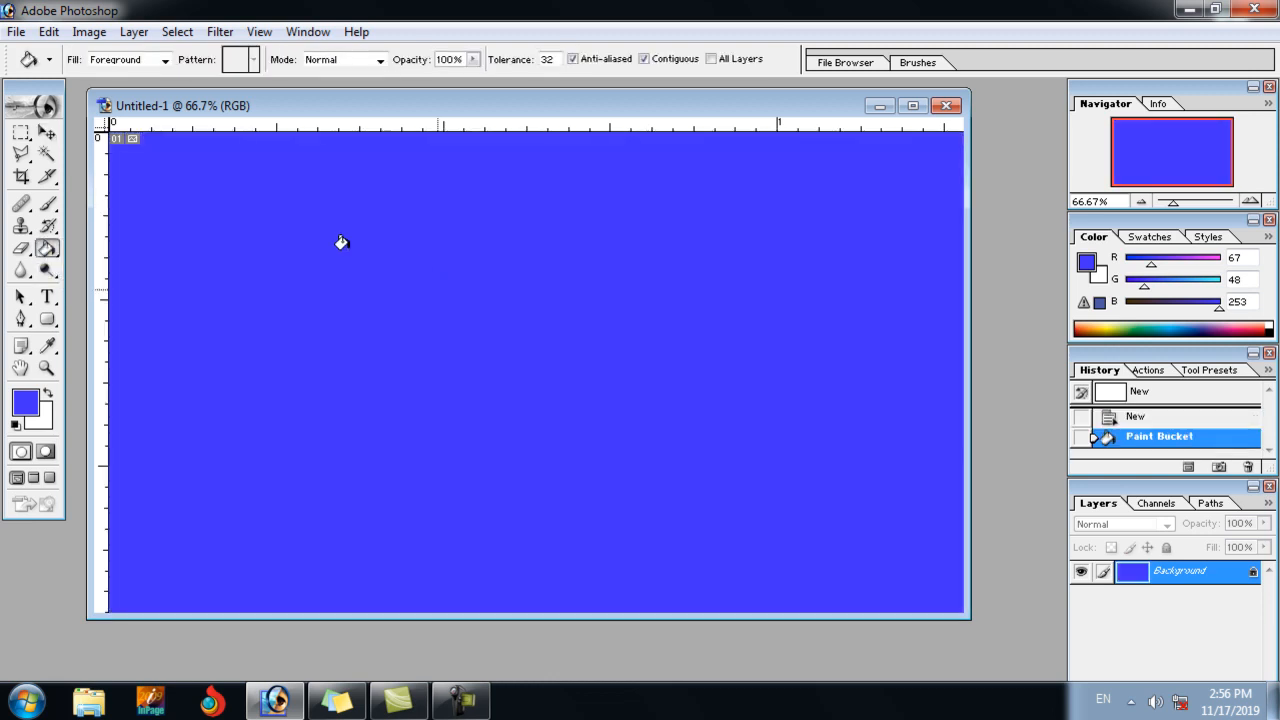
Copy the Urdu lettering from 123.eps into the blue document and close 123.eps without saving
left_click(46, 132)
left_click_drag(414, 106, 436, 151)
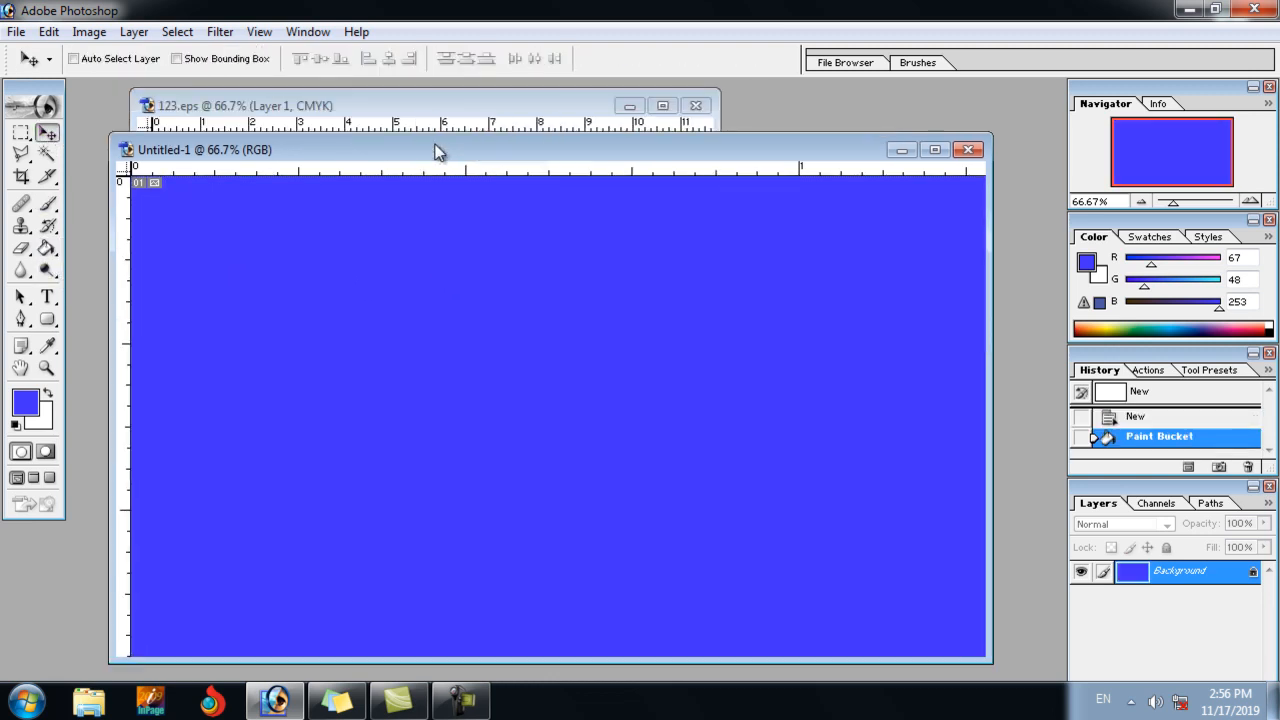
left_click(441, 110)
left_click_drag(464, 272, 579, 434)
left_click(696, 106)
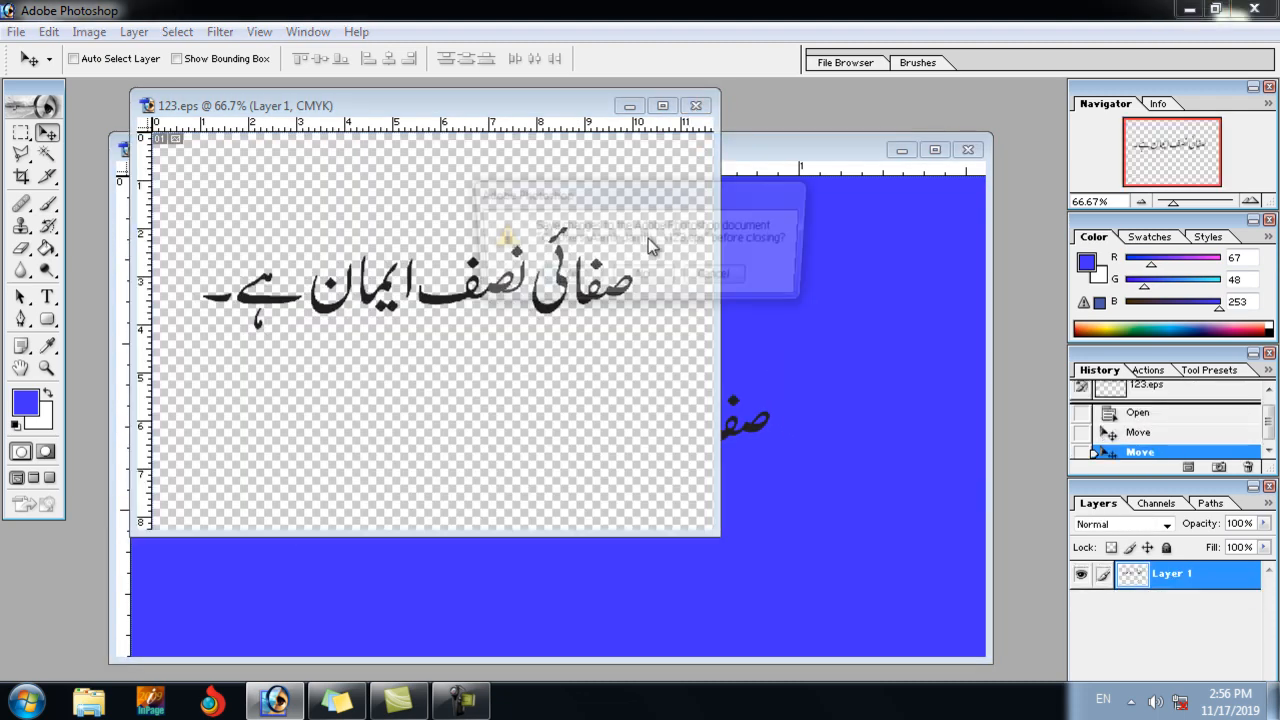
left_click(643, 277)
Reposition the Urdu lettering on the blue background and enlarge it with Free Transform to 180.5% width and 160.6% height
left_click_drag(575, 146, 568, 121)
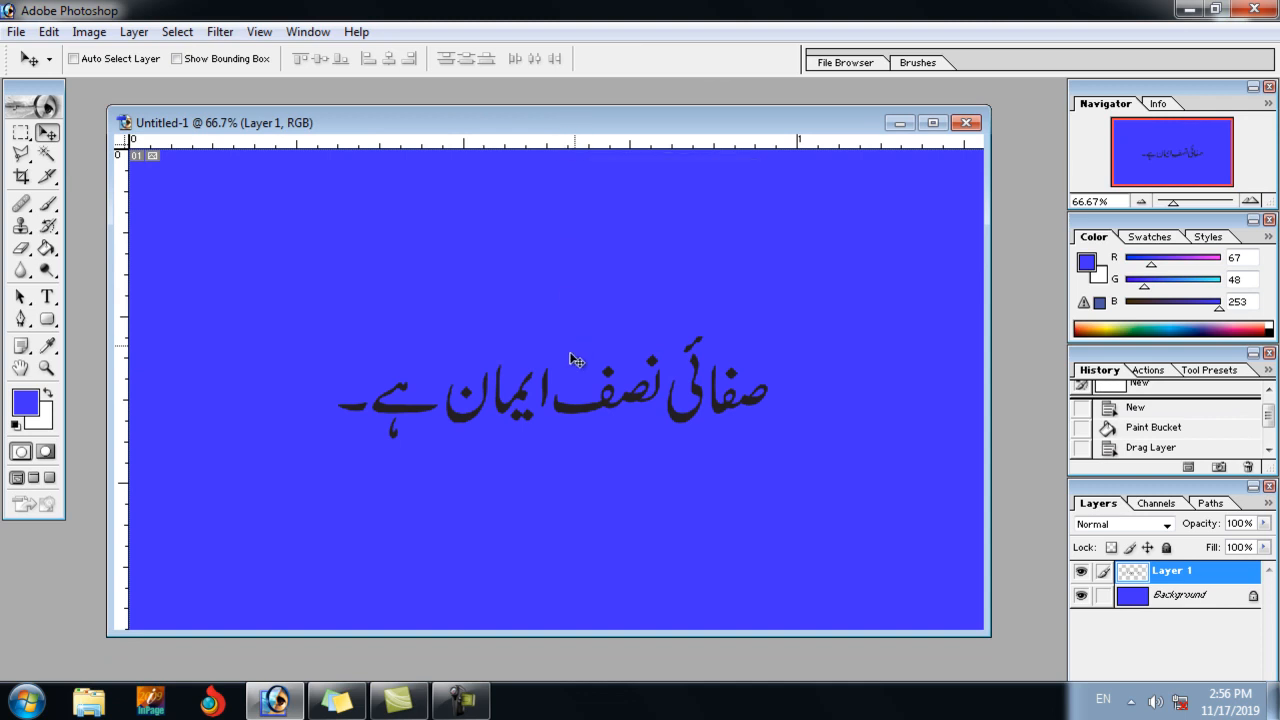
left_click_drag(565, 369, 523, 361)
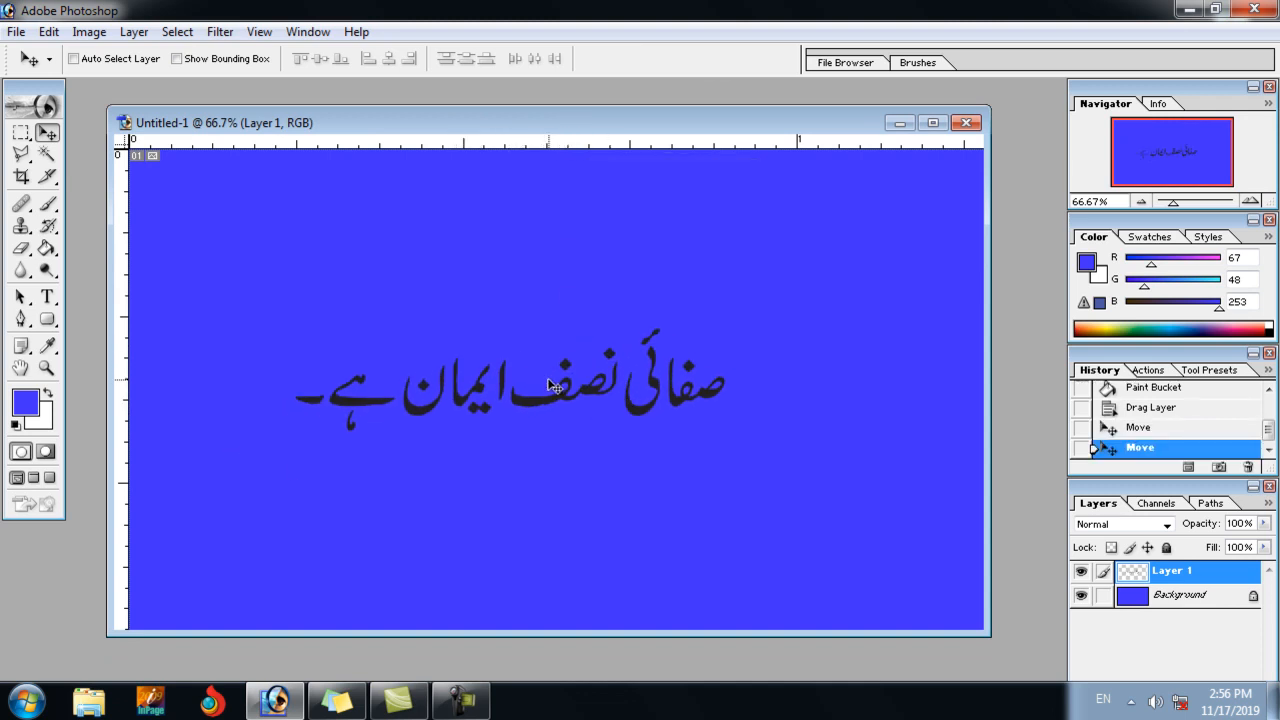
key("ctrl+t")
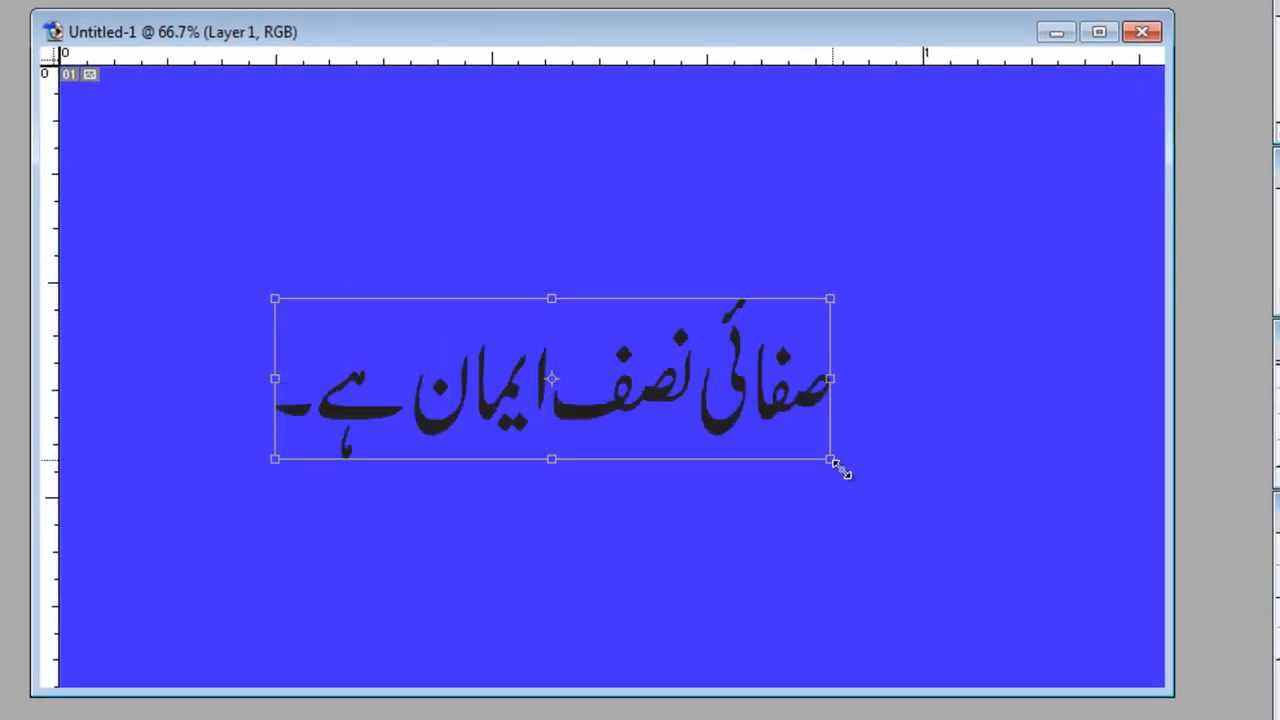
left_click_drag(838, 466, 845, 423)
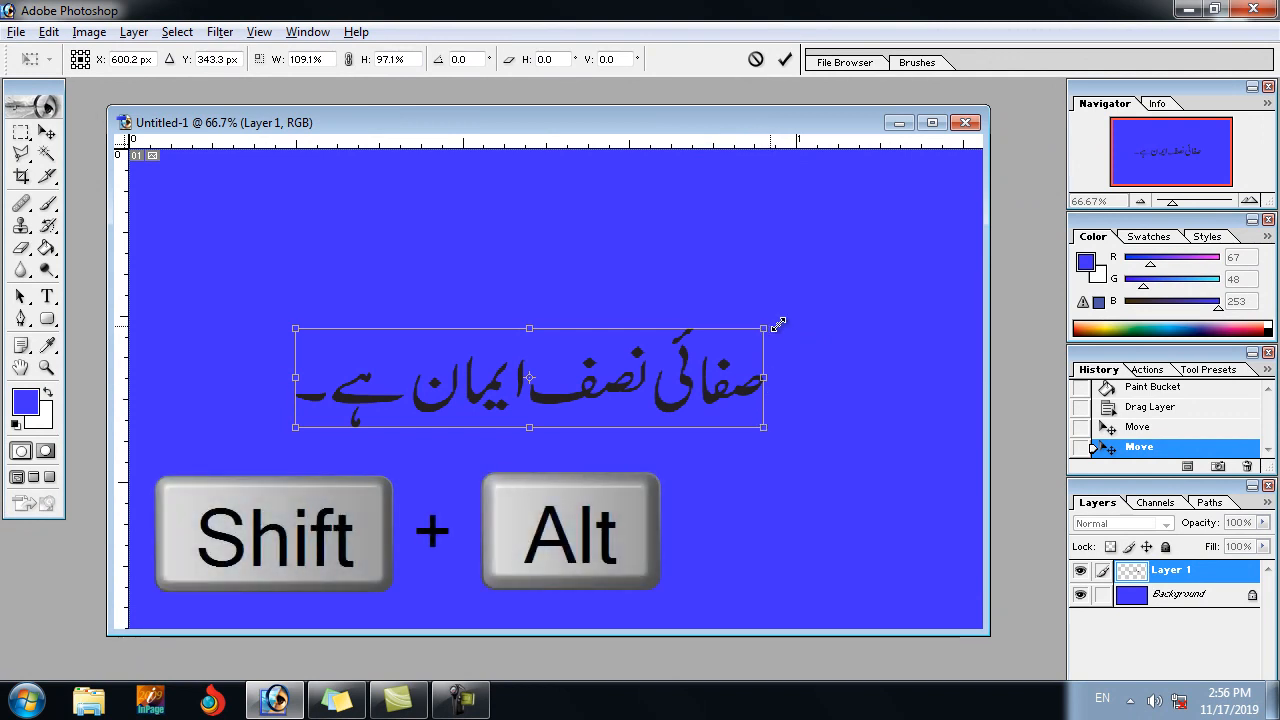
left_click_drag(778, 324, 917, 280)
left_click(47, 132)
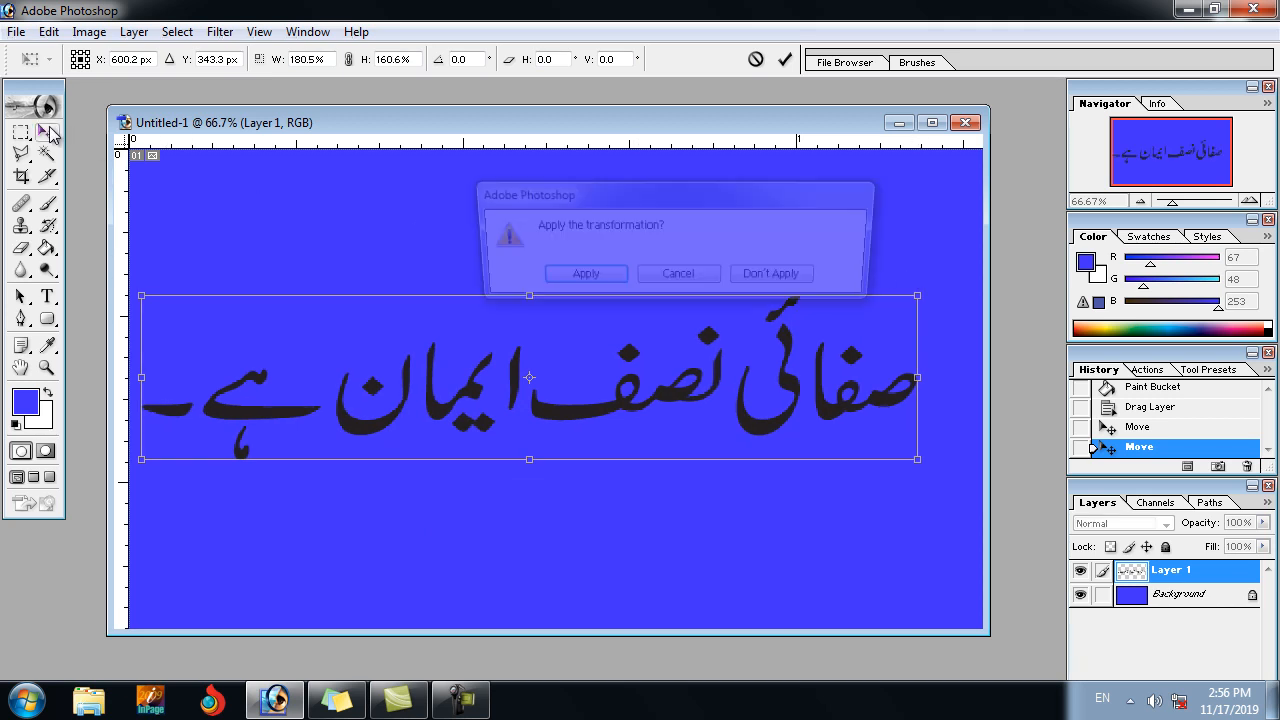
left_click(574, 277)
left_click_drag(508, 390, 534, 381)
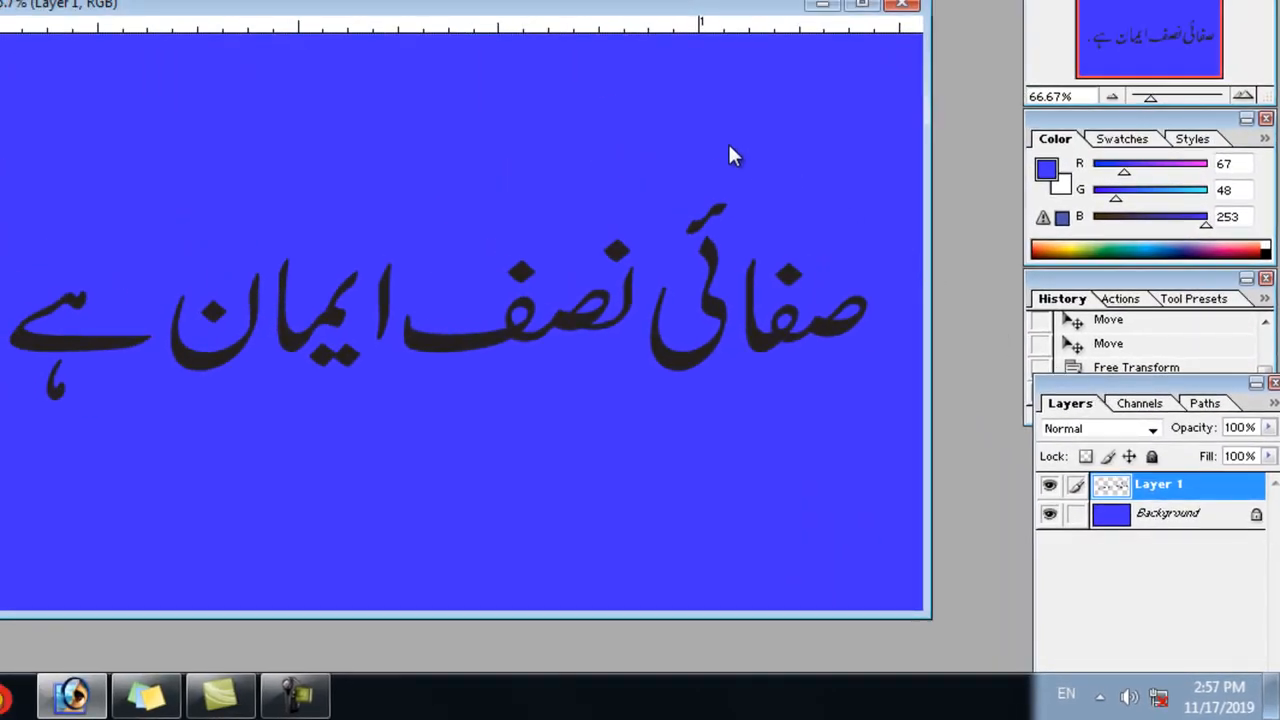
Move the Layers panel higher and open the Blending Options of the lettering's Layer 1, keeping the dialog clear of the lettering
left_click_drag(729, 145, 690, 125)
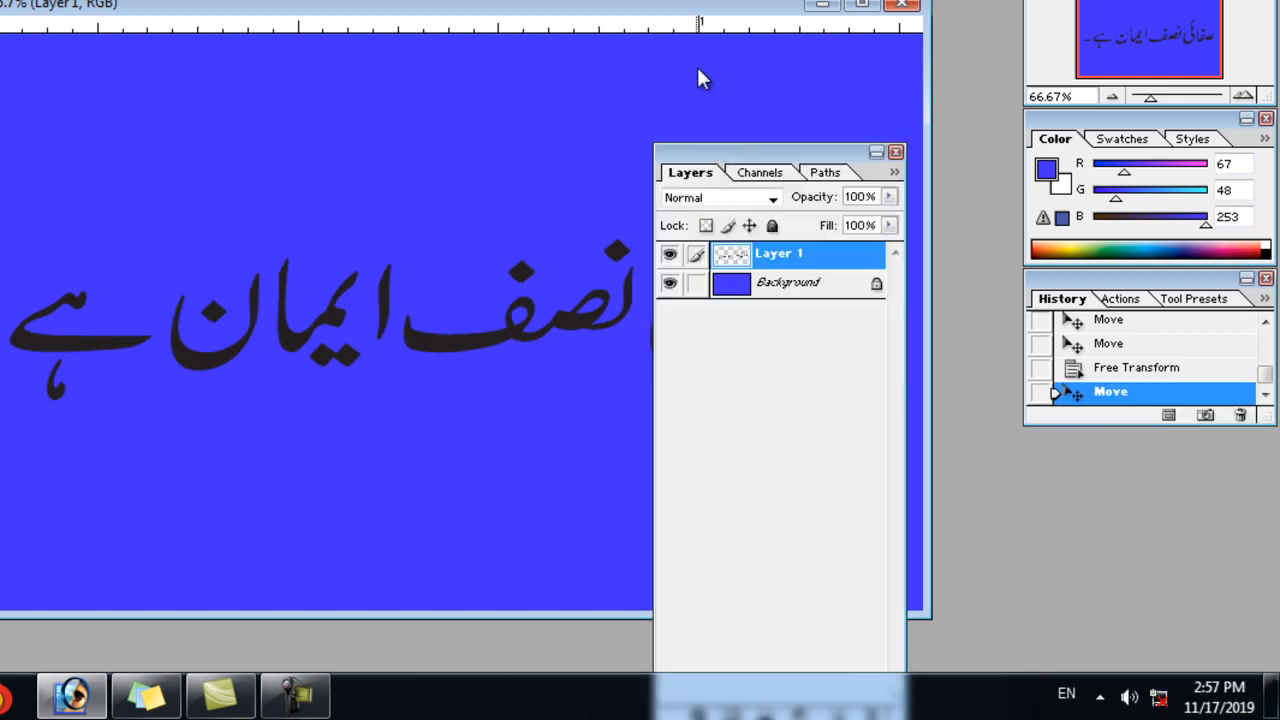
left_click_drag(698, 69, 698, 68)
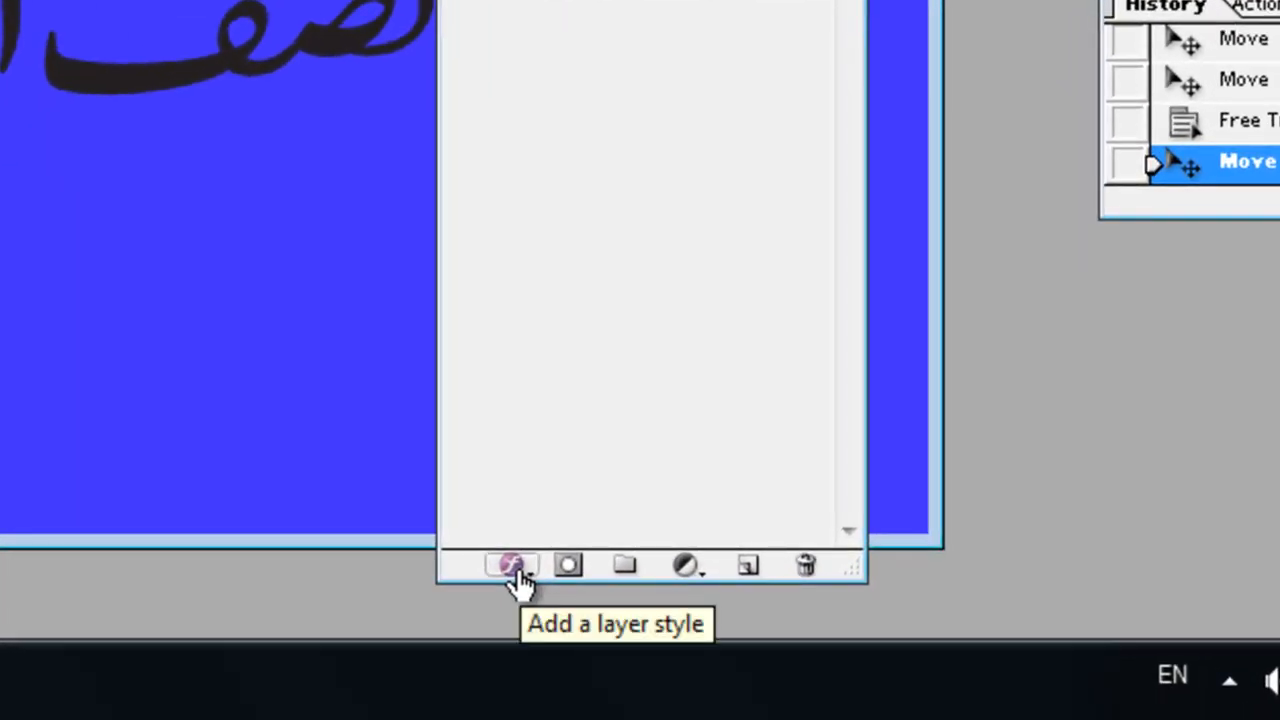
left_click(515, 570)
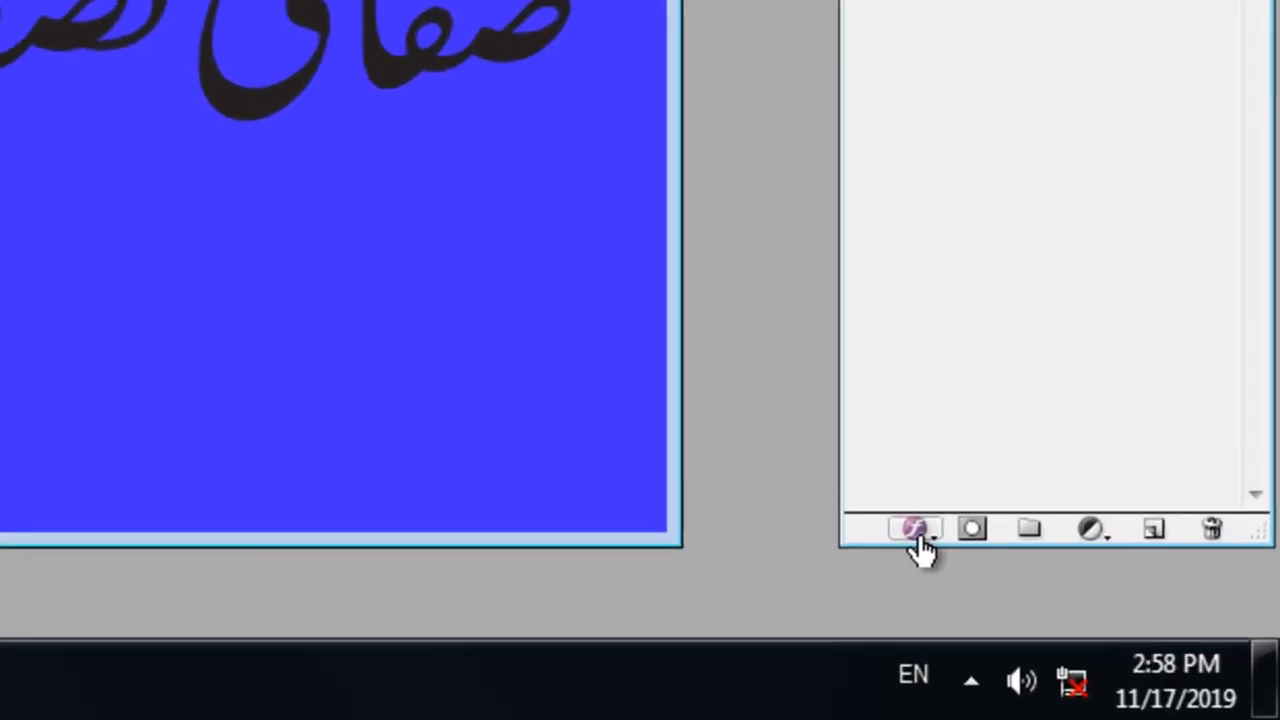
left_click(1104, 627)
left_click(1003, 35)
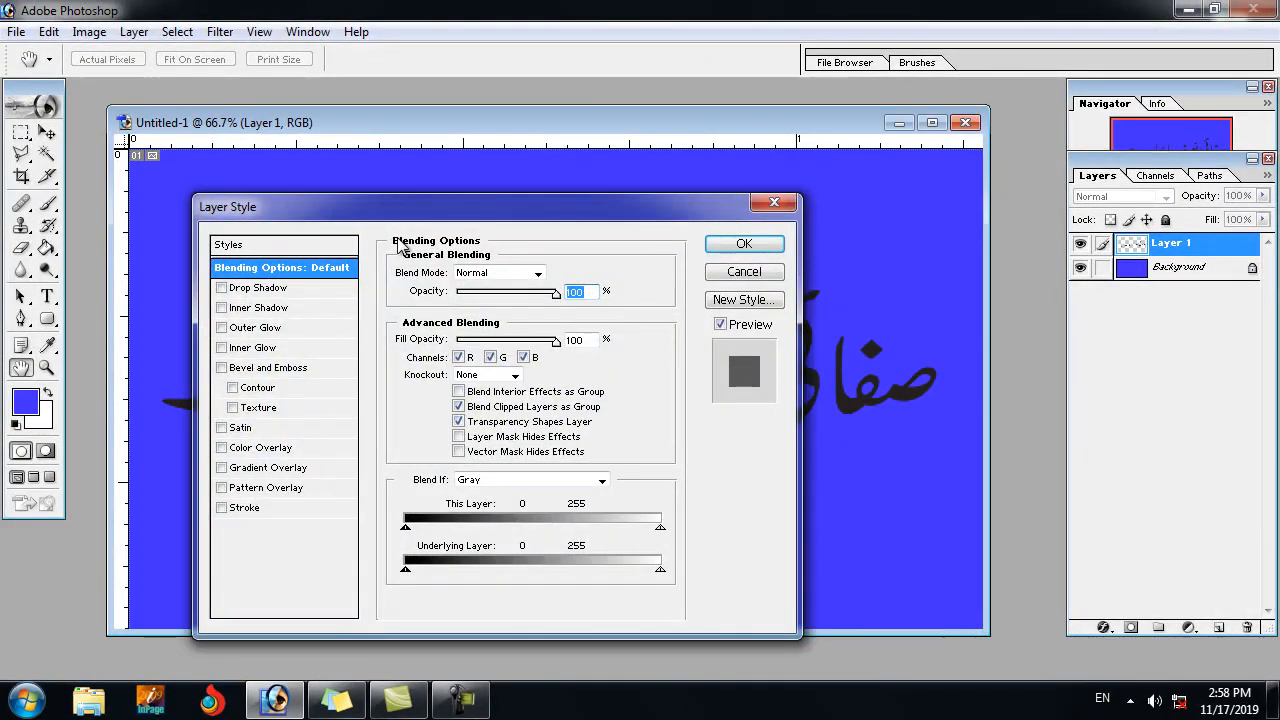
left_click_drag(392, 200, 677, 544)
left_click_drag(642, 482, 805, 185)
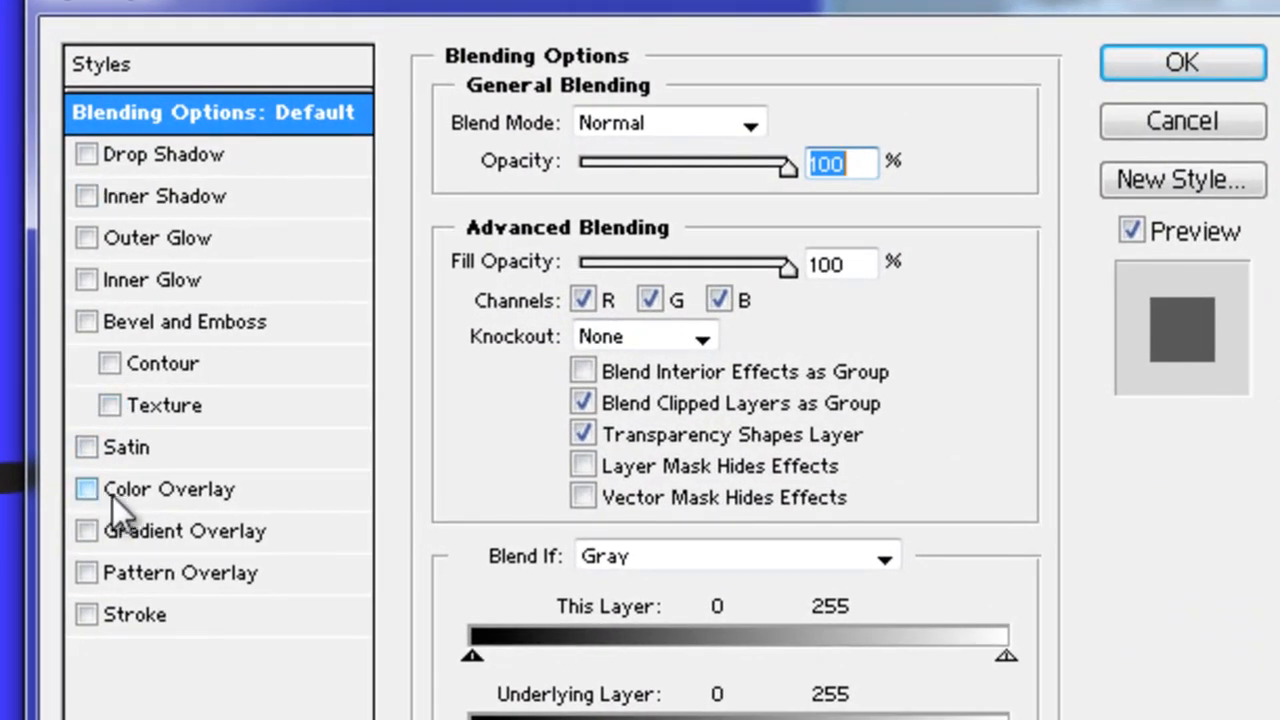
Add a Color Overlay to the lettering, try white and green, and apply yellow FCFF00
left_click(114, 493)
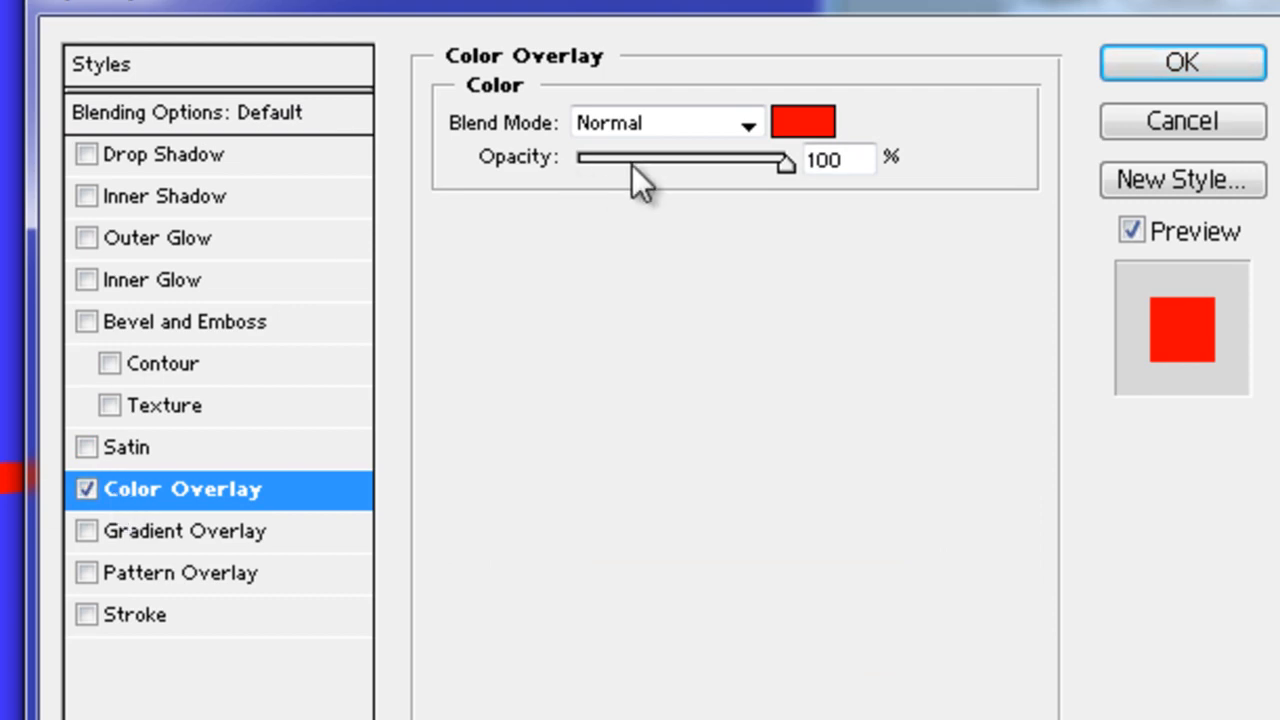
left_click(803, 121)
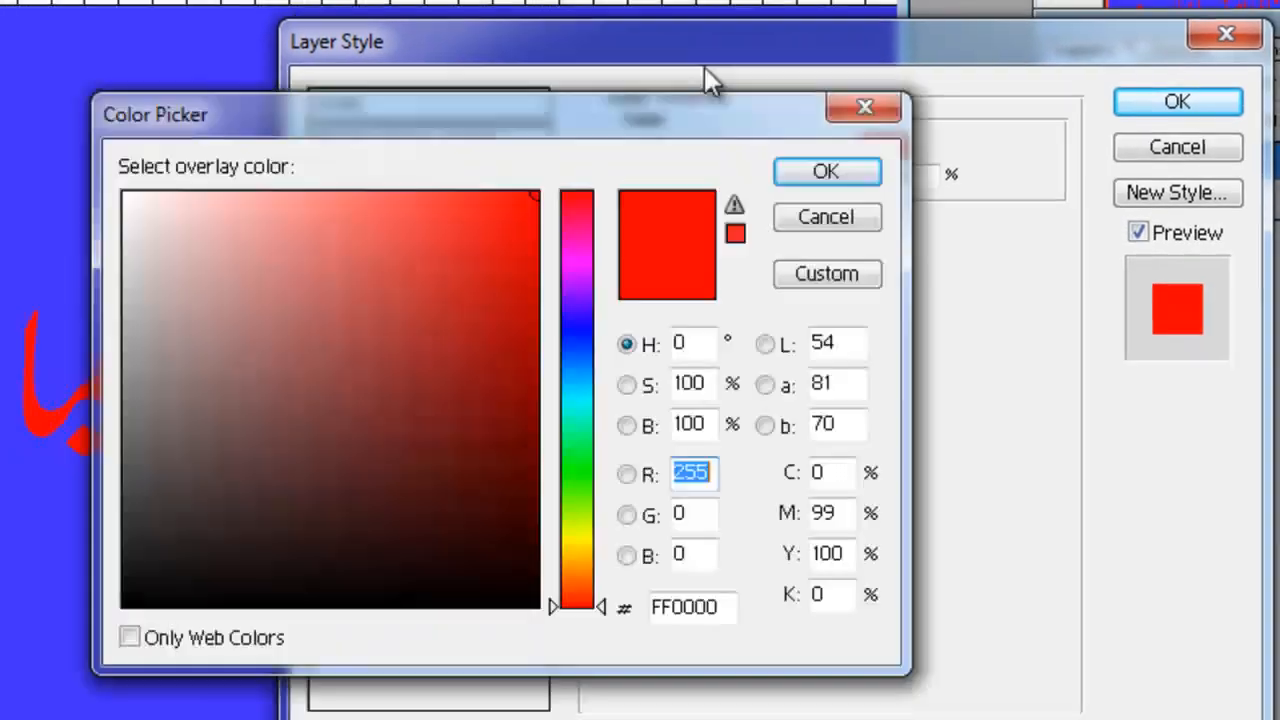
left_click_drag(125, 224, 97, 181)
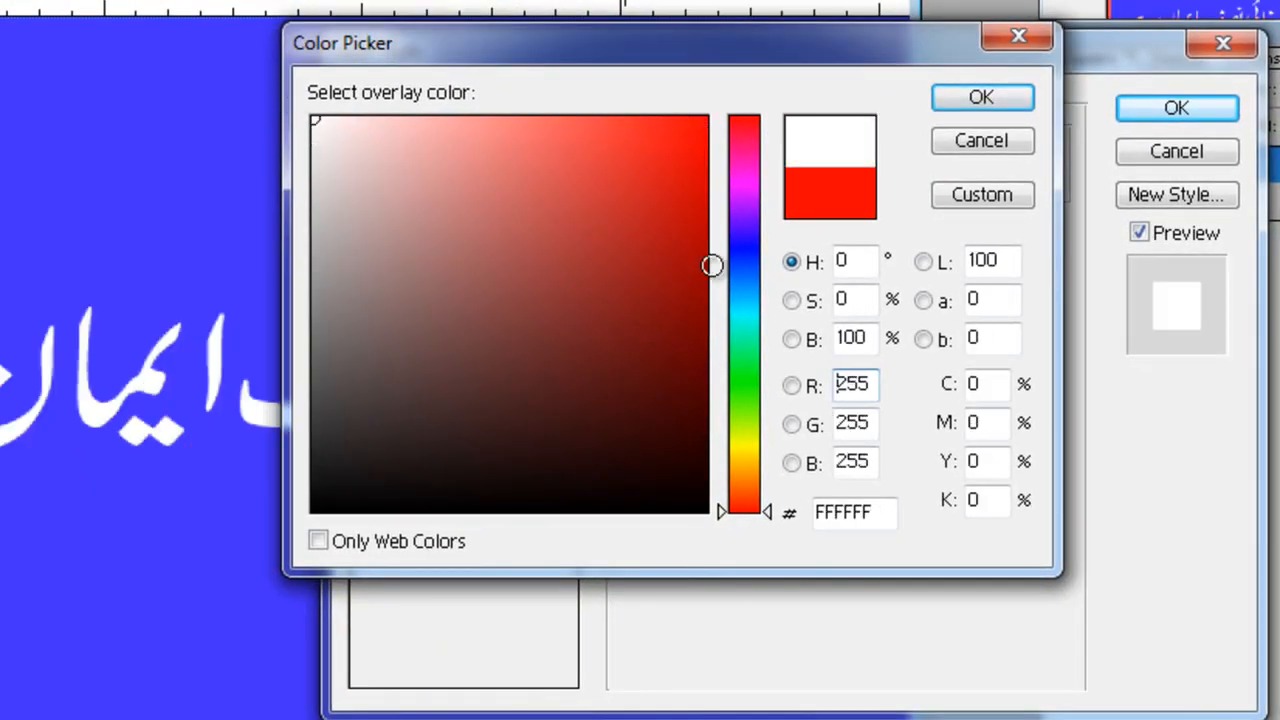
left_click(741, 316)
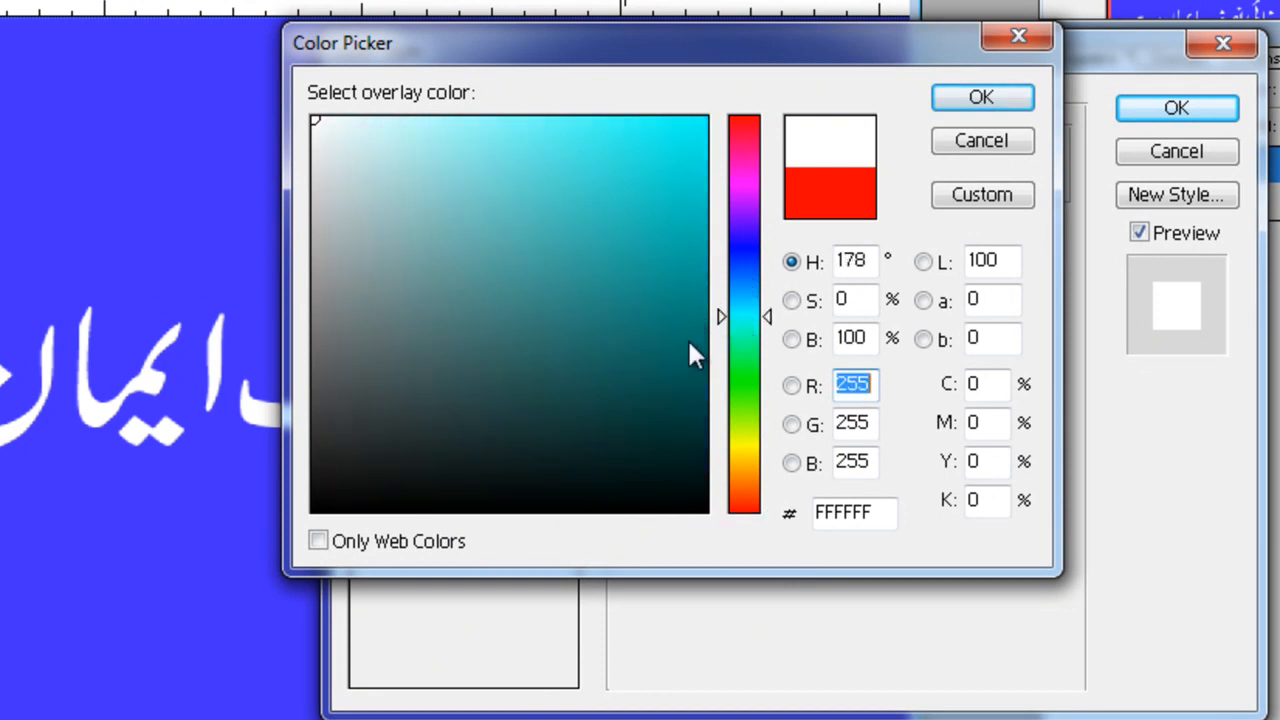
left_click_drag(745, 447, 757, 374)
left_click_drag(700, 182, 729, 94)
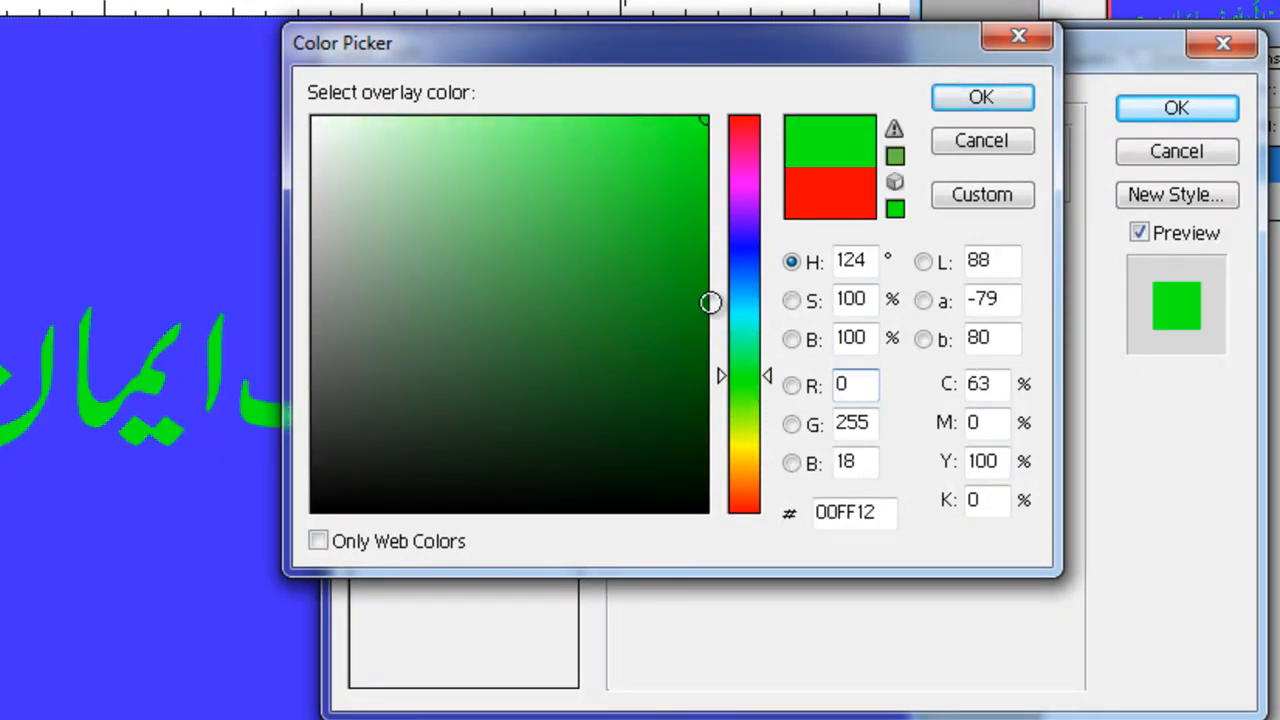
left_click_drag(743, 420, 751, 449)
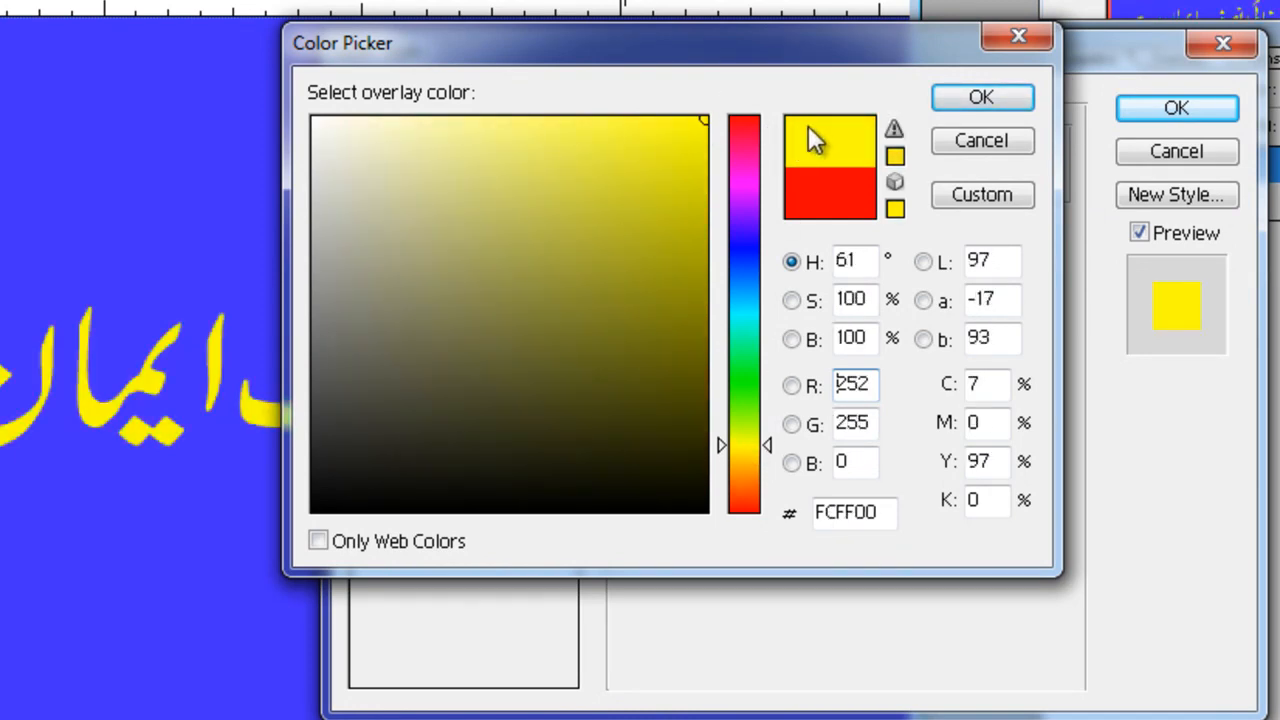
left_click(979, 97)
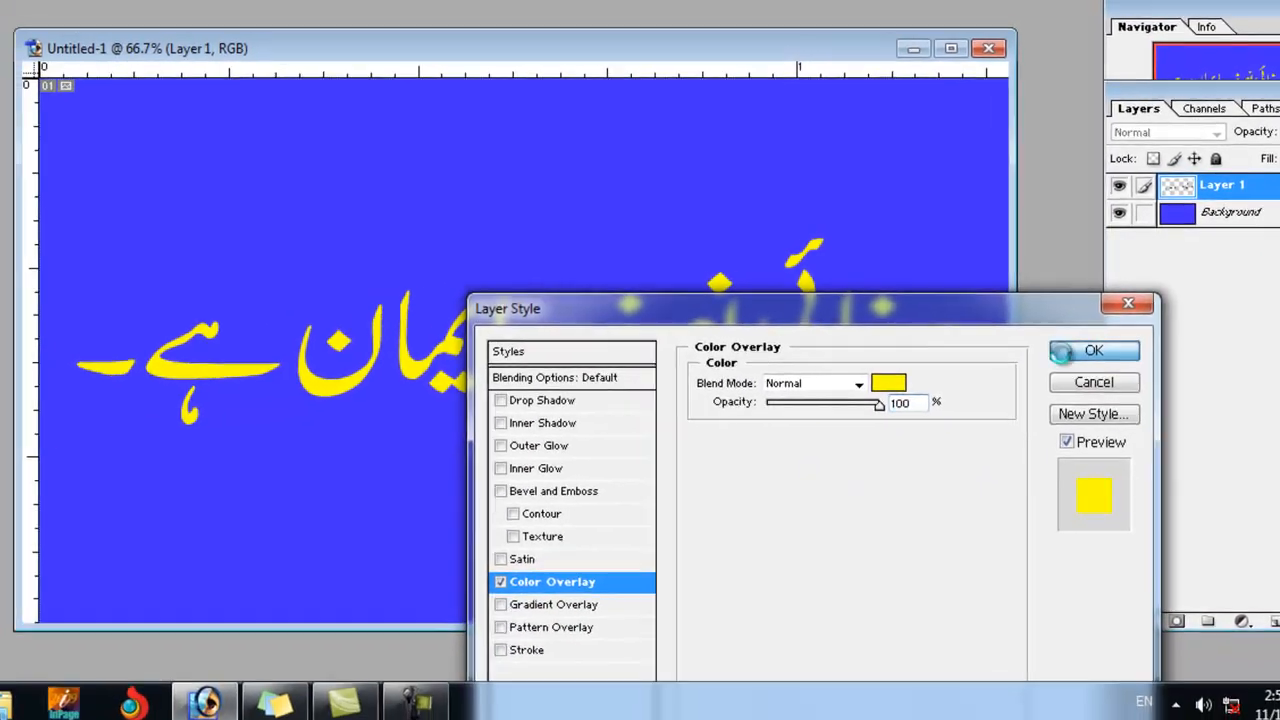
left_click(1176, 107)
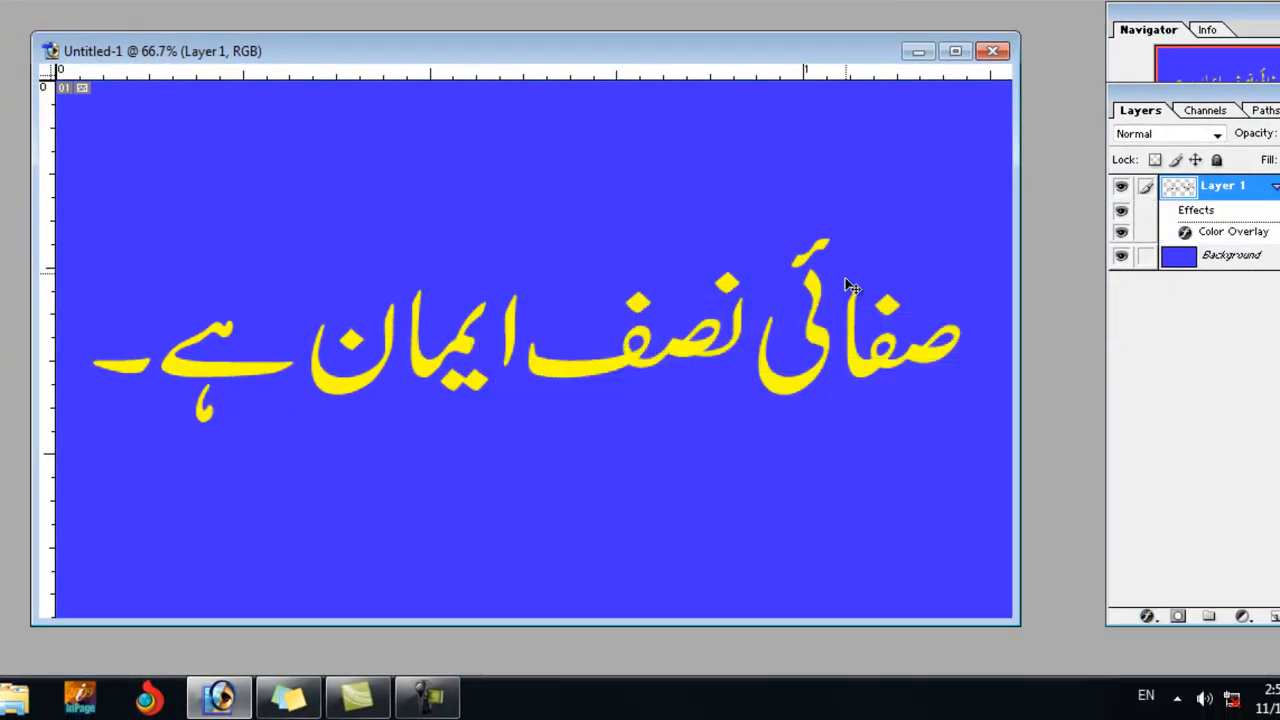
Reopen the lettering layer's Blending Options and add a black outside Stroke with a size of 9 px
left_click(1147, 616)
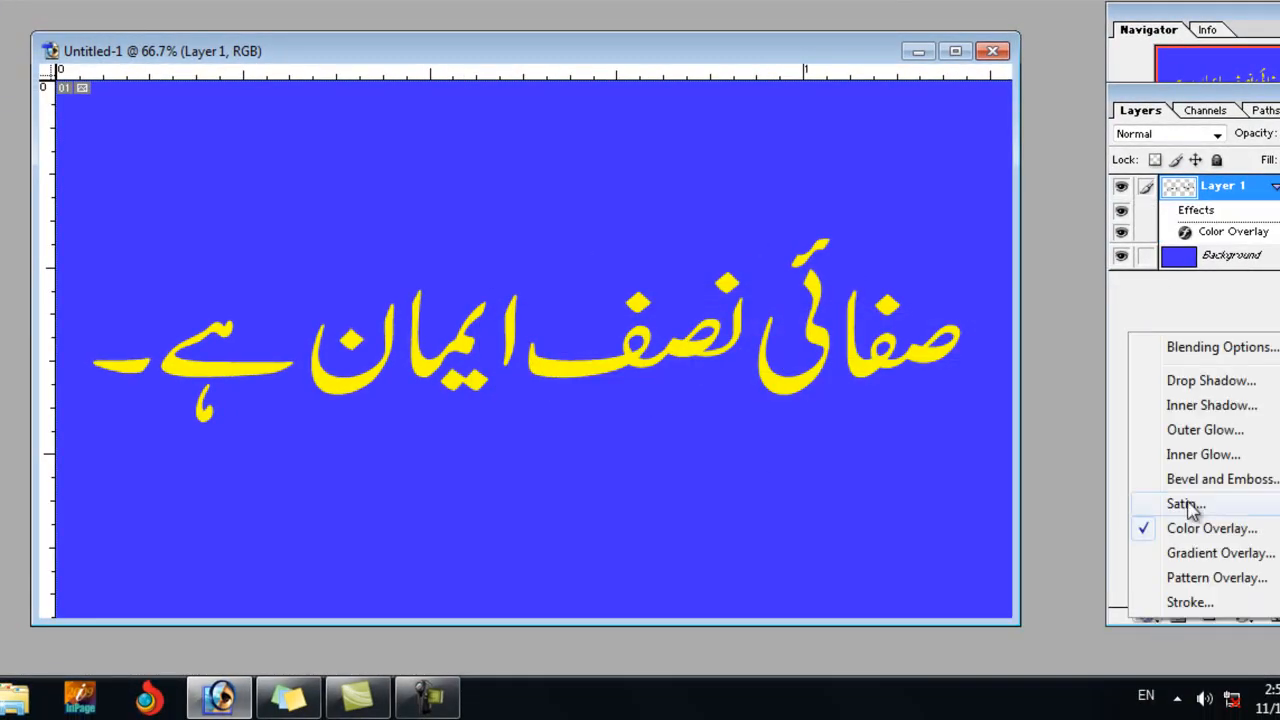
left_click(1200, 347)
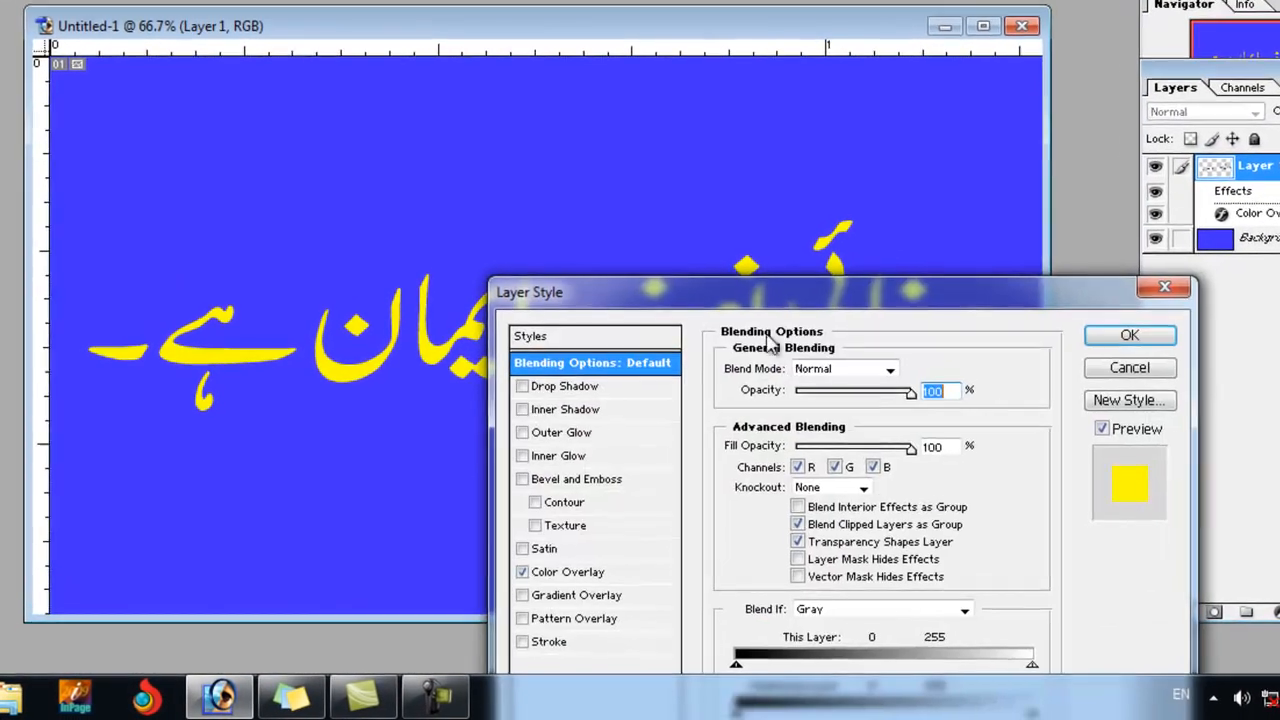
left_click_drag(769, 291, 973, 0)
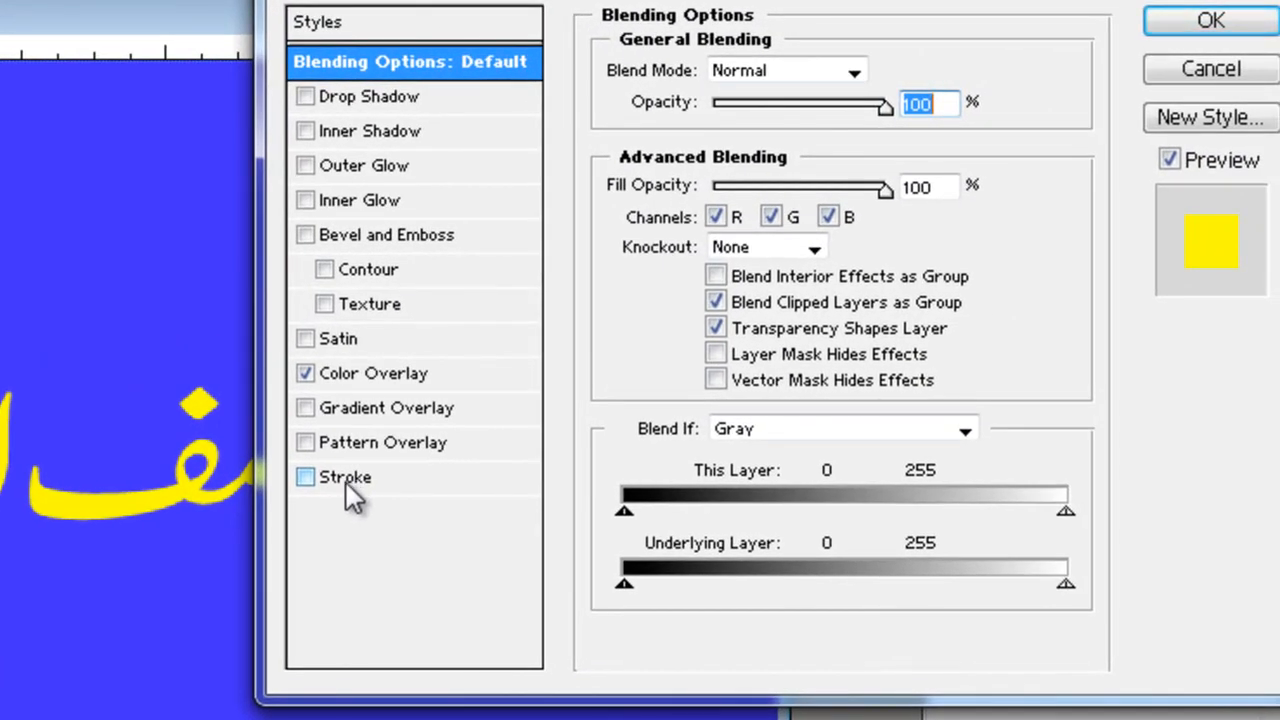
left_click(346, 483)
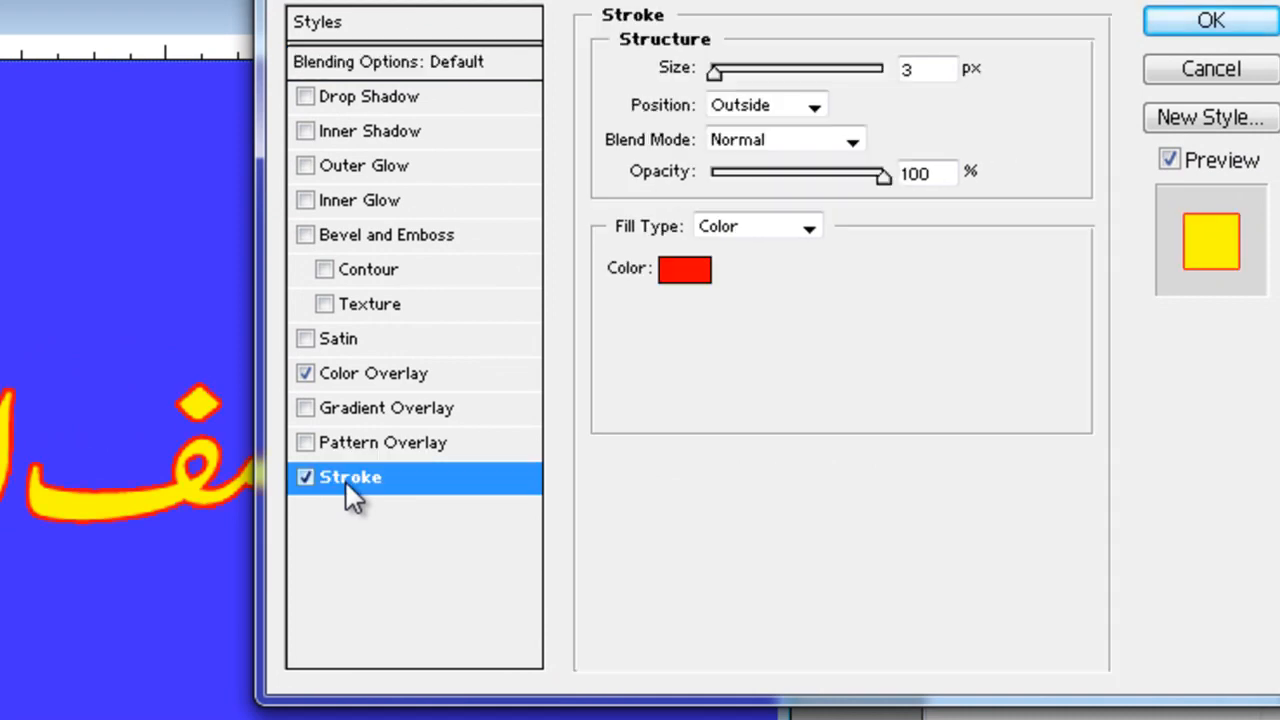
left_click(688, 280)
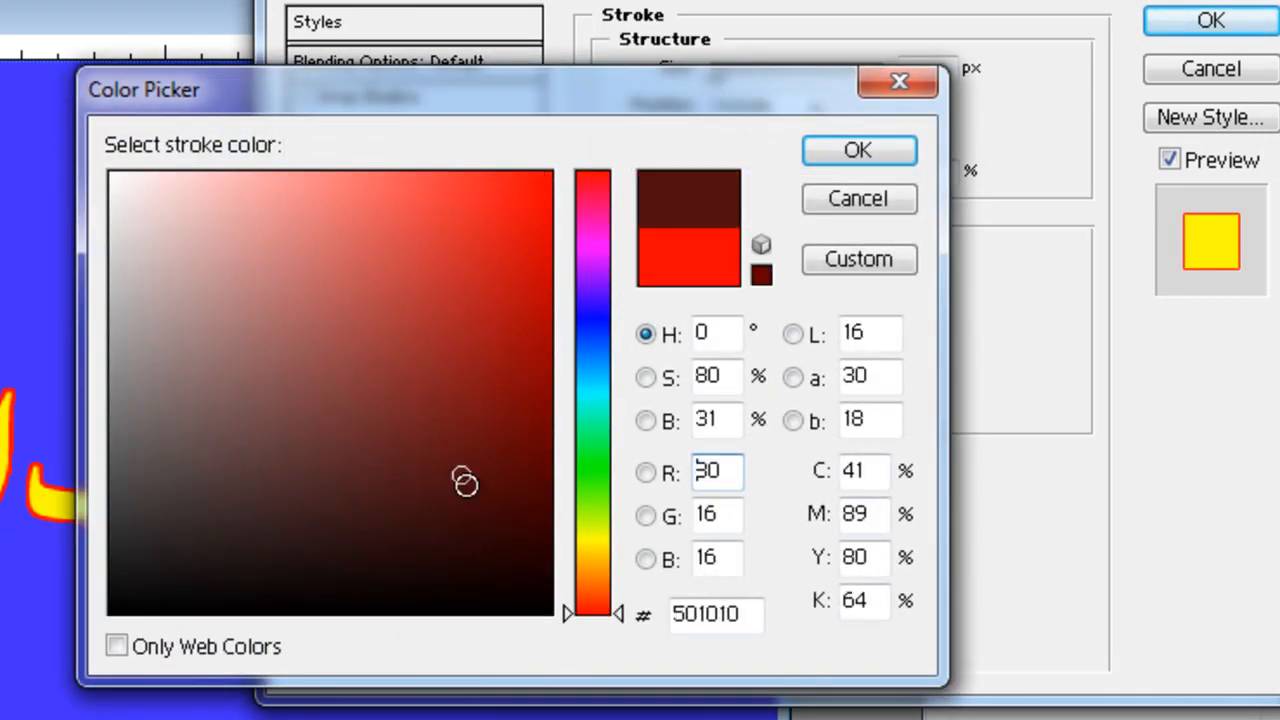
left_click_drag(463, 480, 537, 657)
left_click(831, 150)
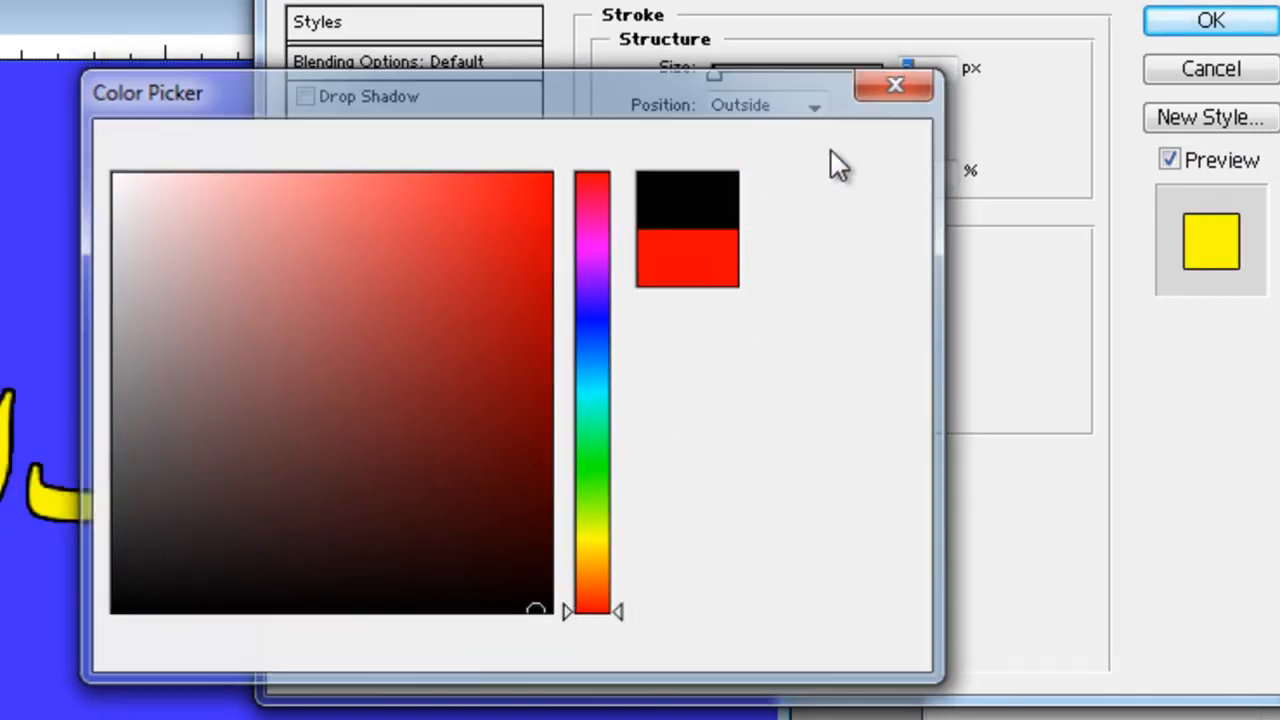
mouse_move(718, 72)
left_mouse_down()
mouse_move(751, 78)
mouse_move(727, 80)
left_mouse_up()
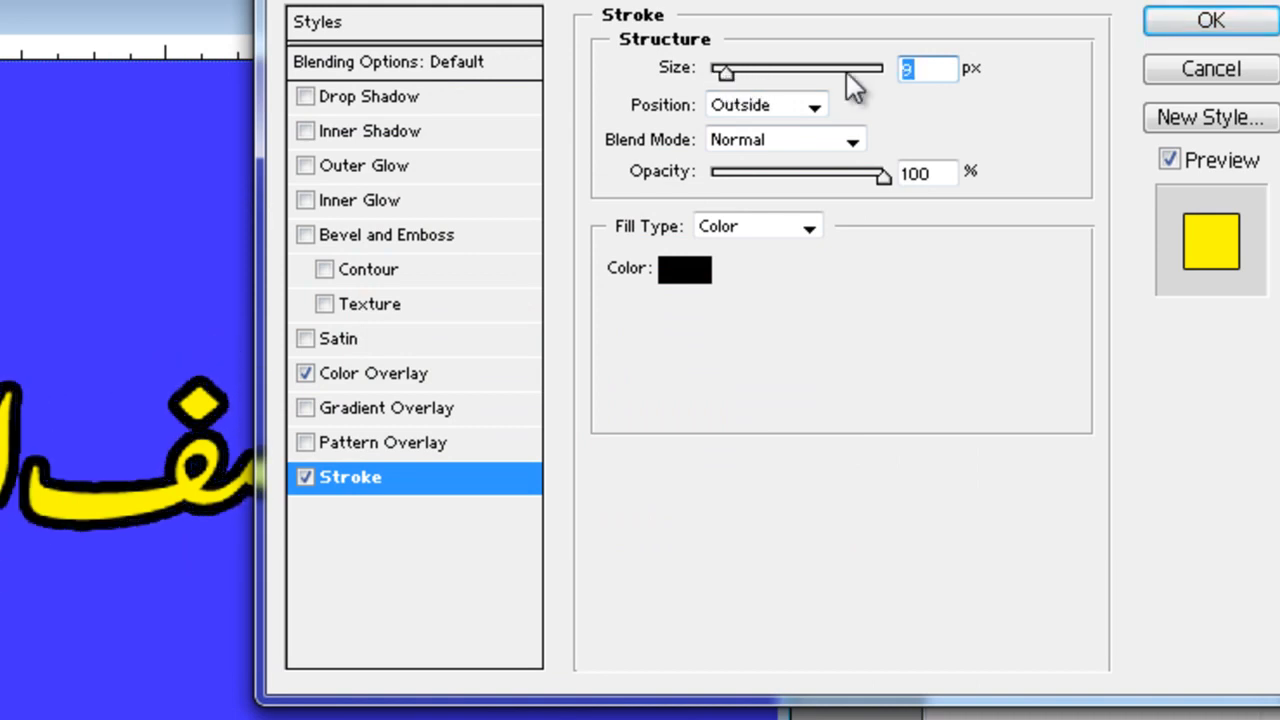
type("9")
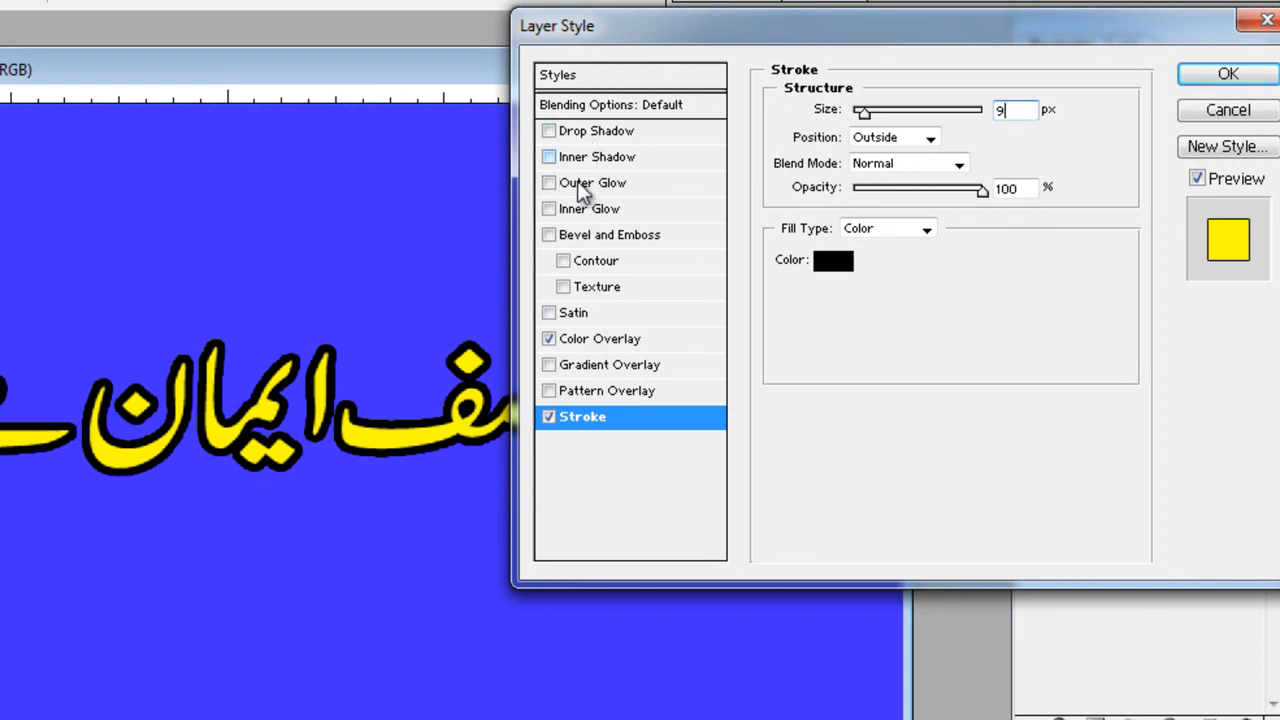
Add an Outer Glow in pale yellow FFFFBE to the lettering with 14% spread and 51 px size
left_click(588, 183)
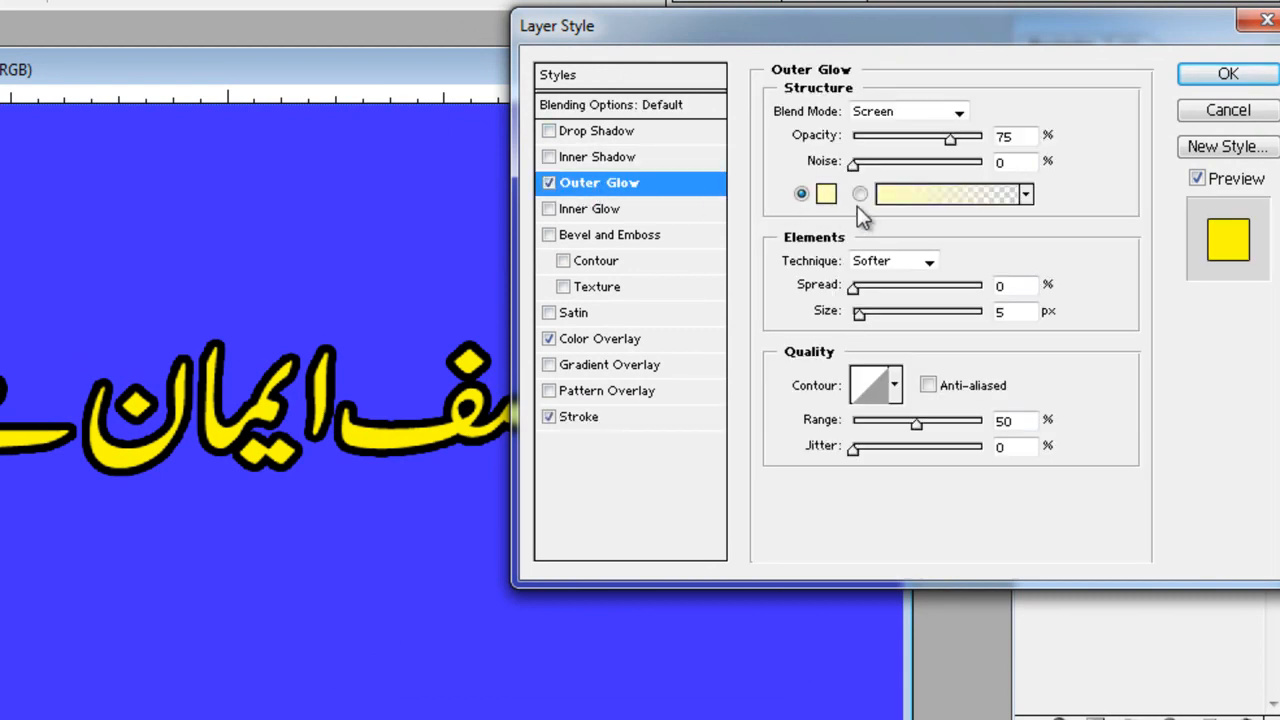
left_click(827, 193)
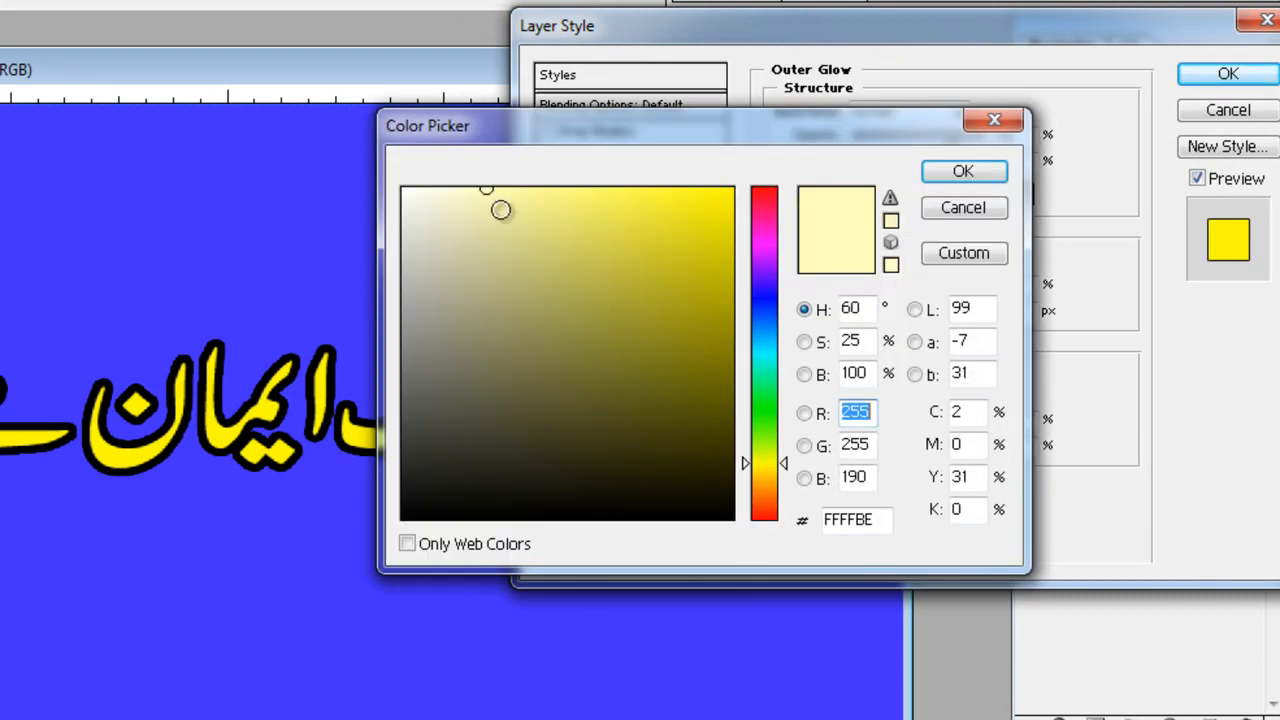
left_click(952, 172)
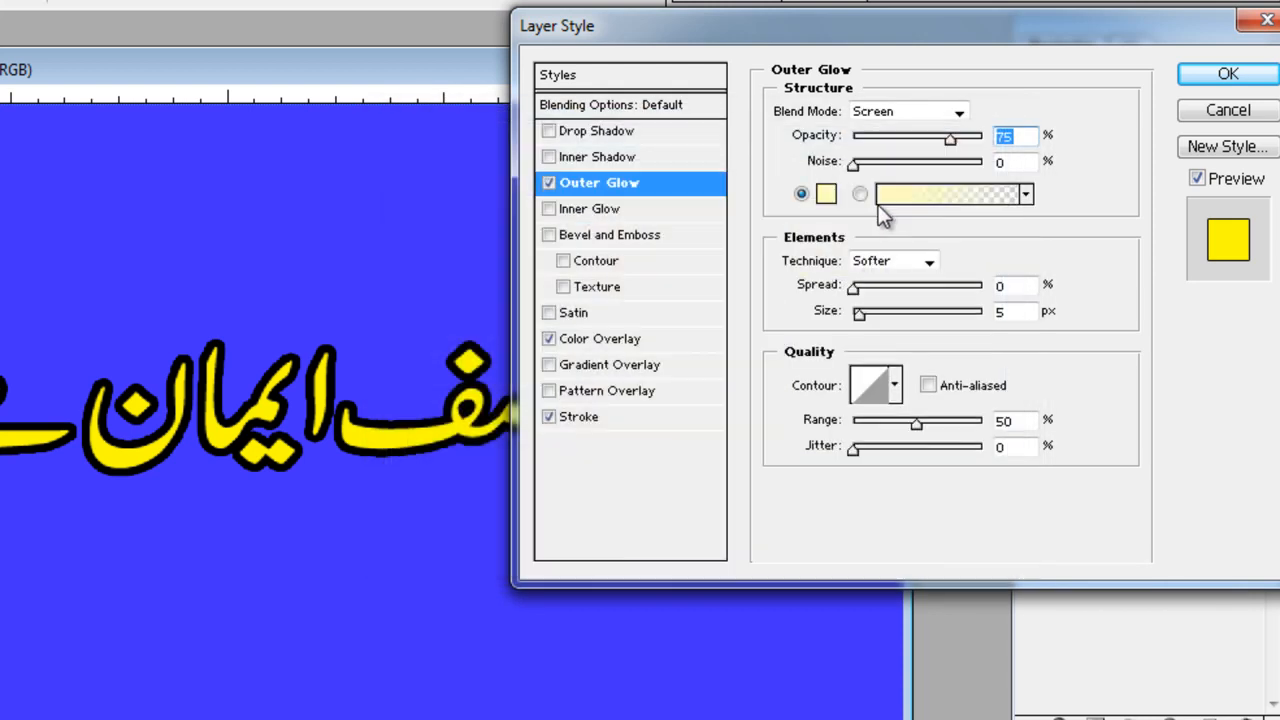
left_click_drag(857, 290, 886, 316)
left_click(860, 313)
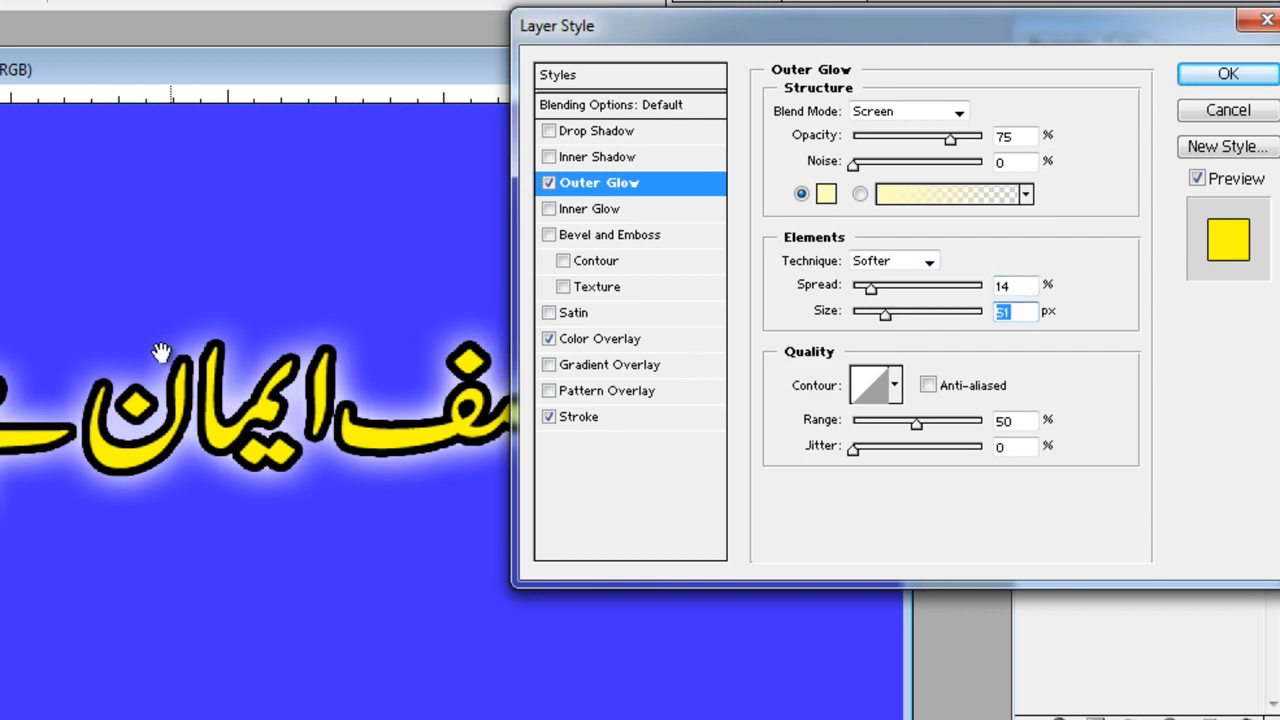
Try gradient presets for the Outer Glow, including Black, White, Blue, Red, Yellow and Orange, Yellow, Orange, and cancel the gradient edit
left_click(860, 194)
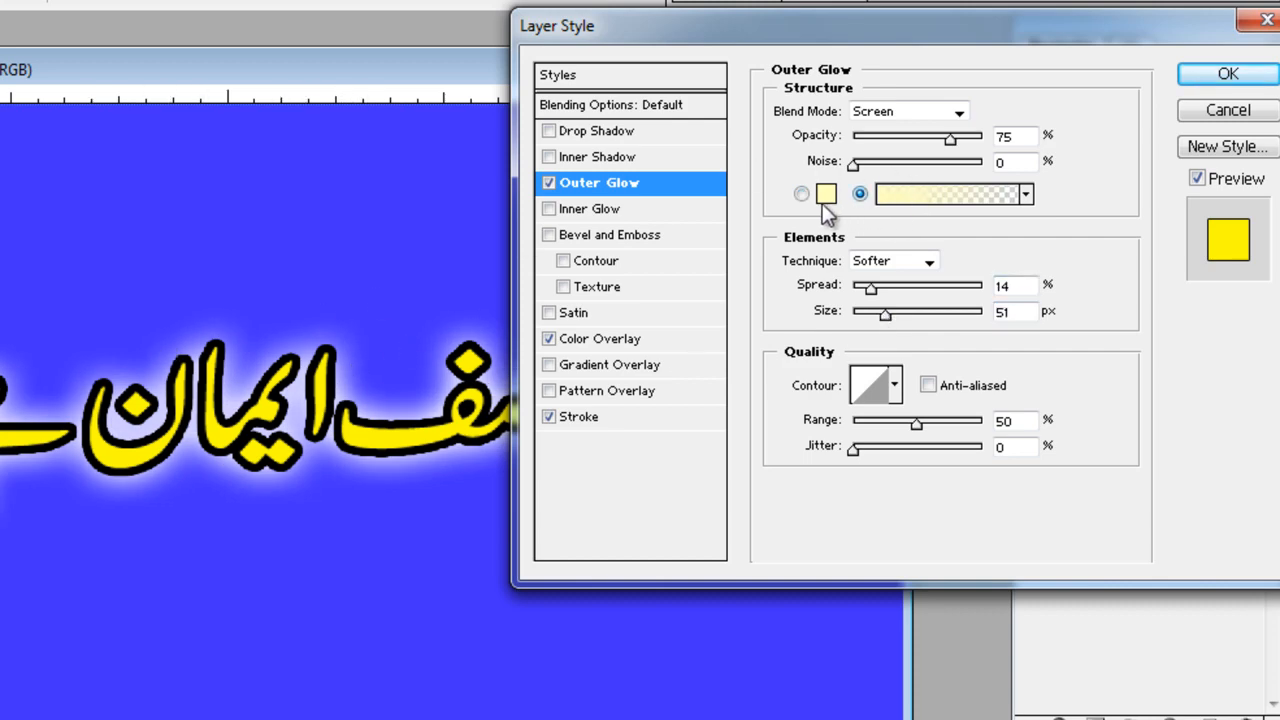
left_click(920, 194)
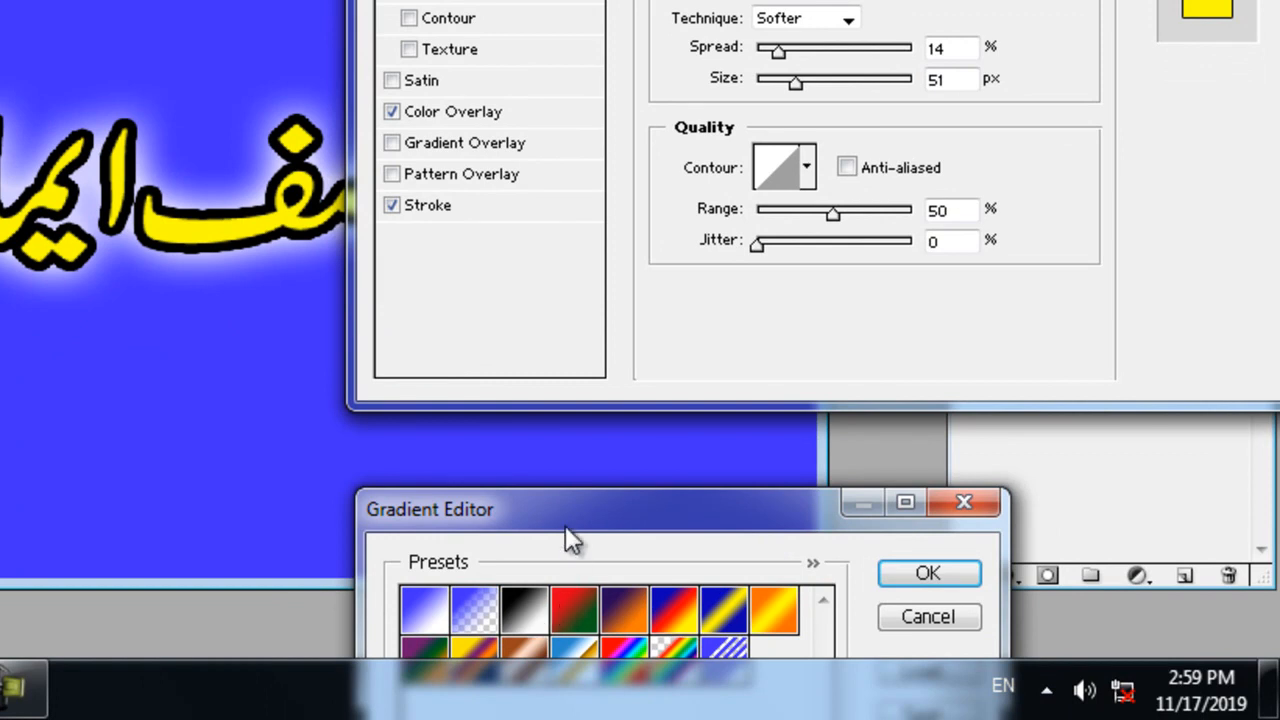
left_click_drag(565, 528, 642, 259)
left_click(594, 352)
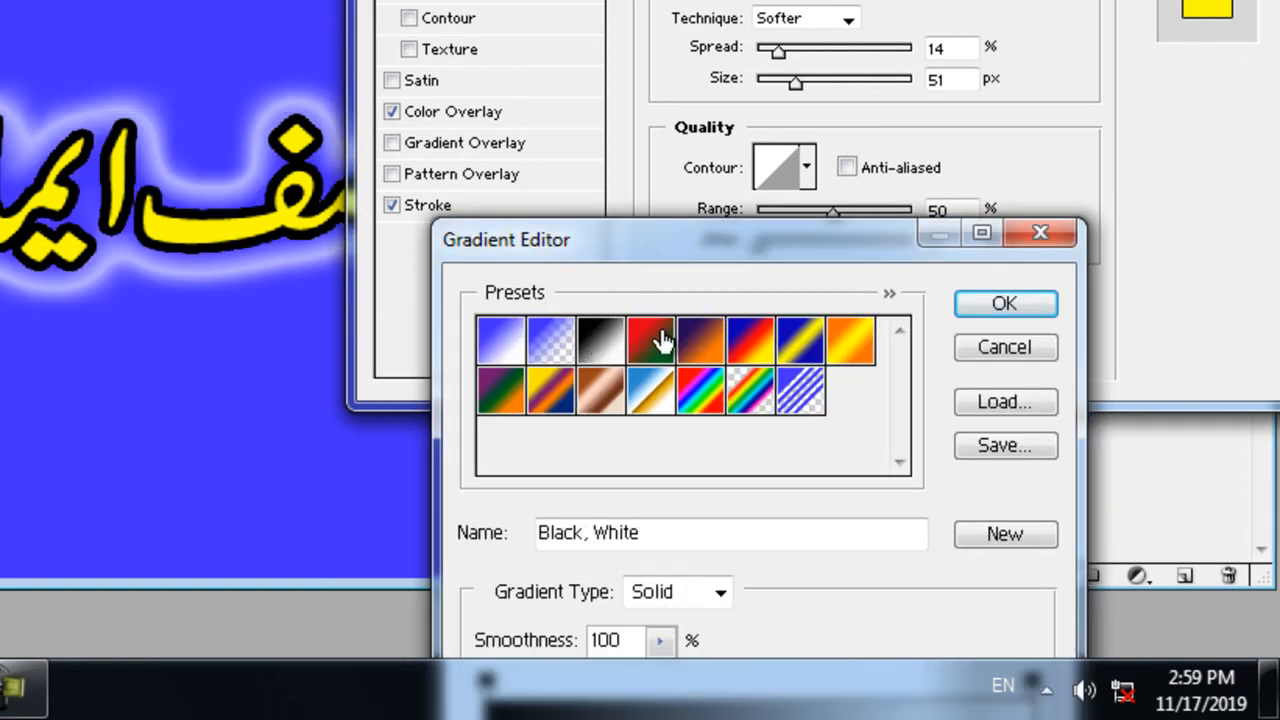
left_click(665, 340)
left_click(694, 343)
left_click(763, 352)
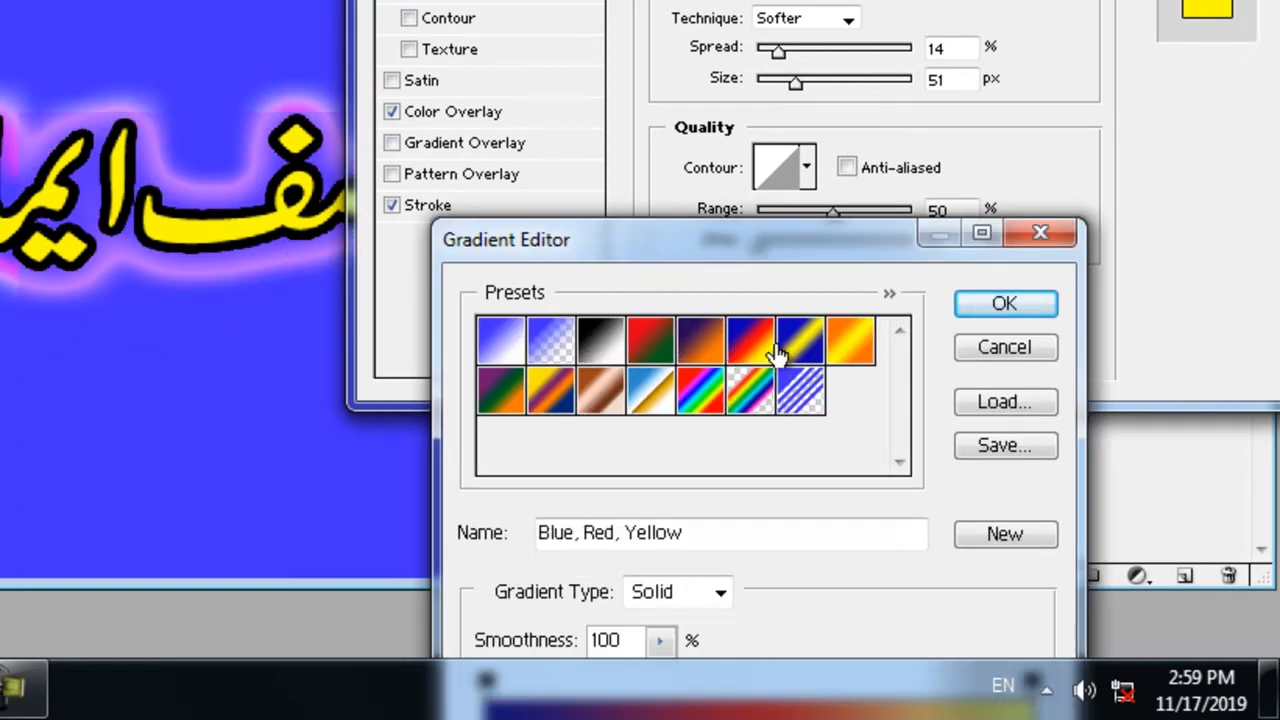
left_click(856, 350)
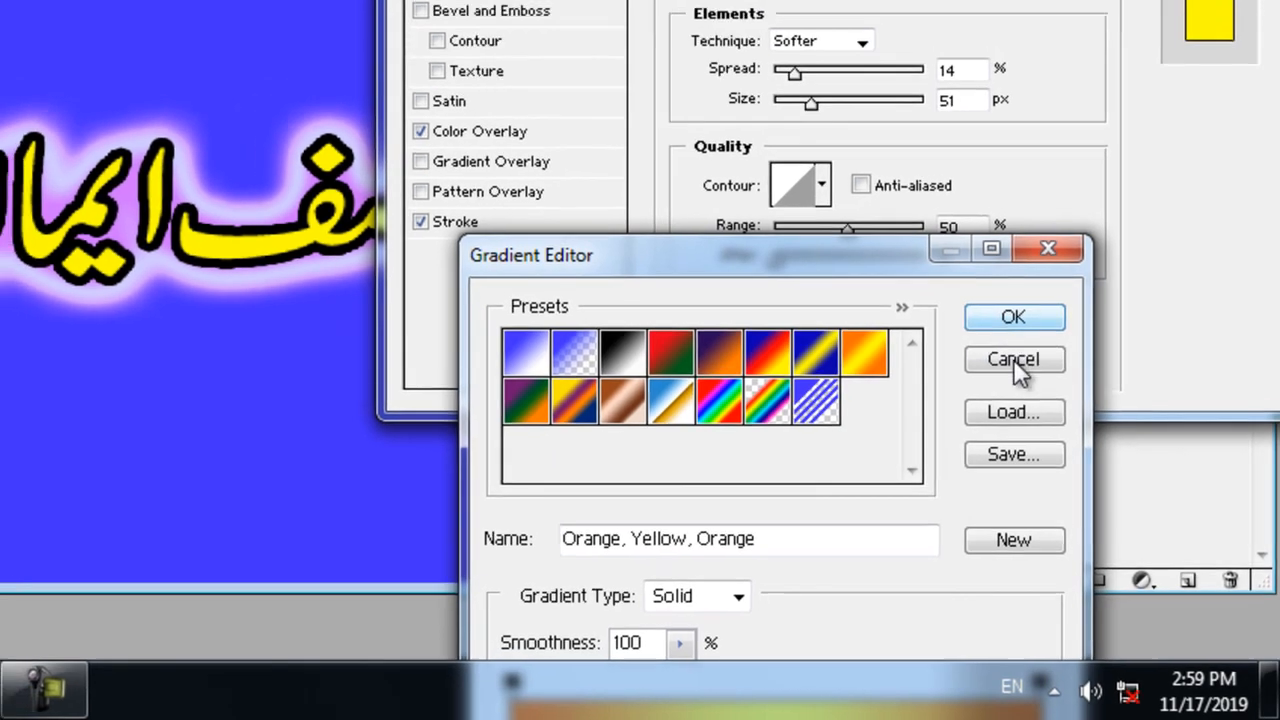
left_click(1004, 347)
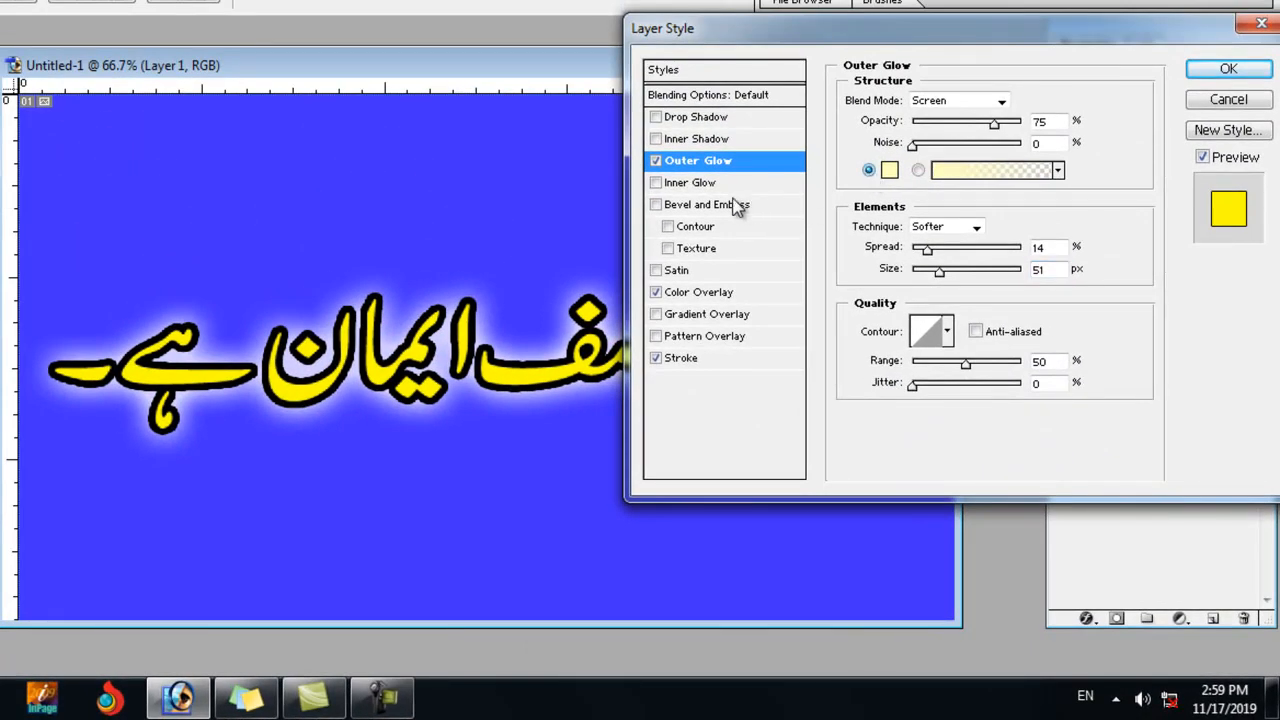
Apply the lettering's layer style with Drop Shadow left off and reposition the lettering around the middle of the blue canvas
left_click(695, 117)
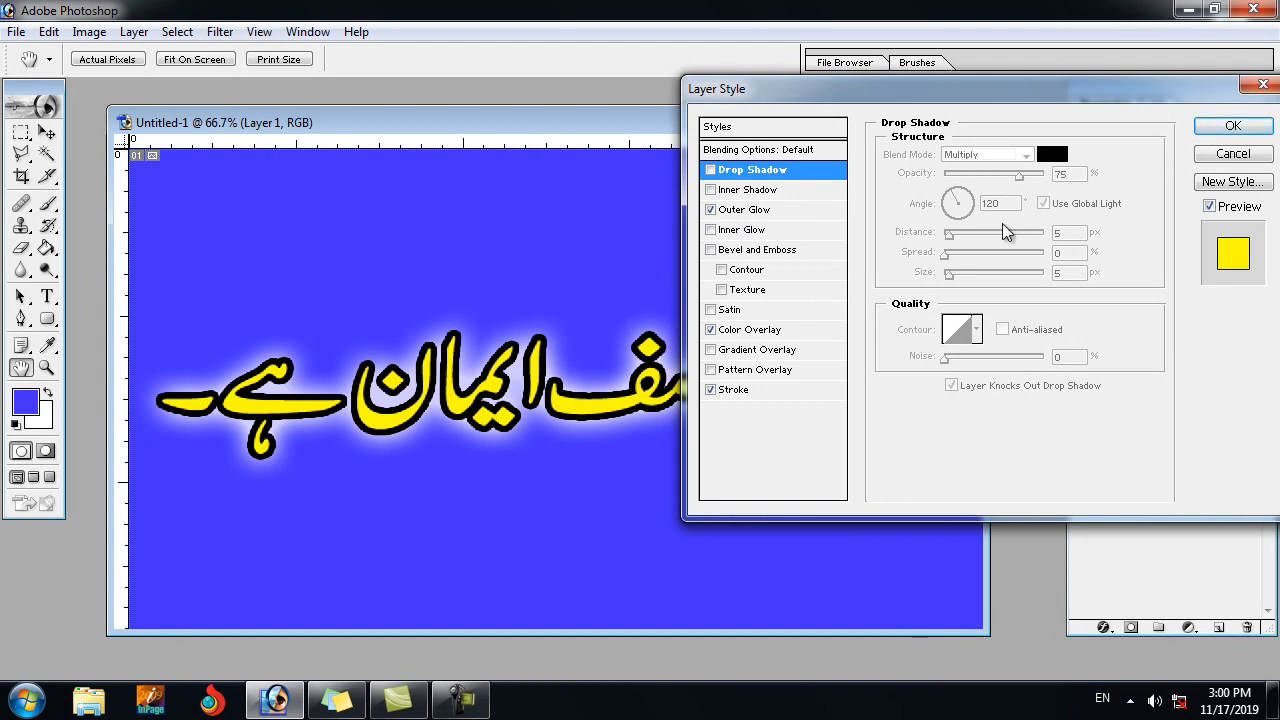
left_click(1231, 127)
left_click_drag(525, 405, 557, 363)
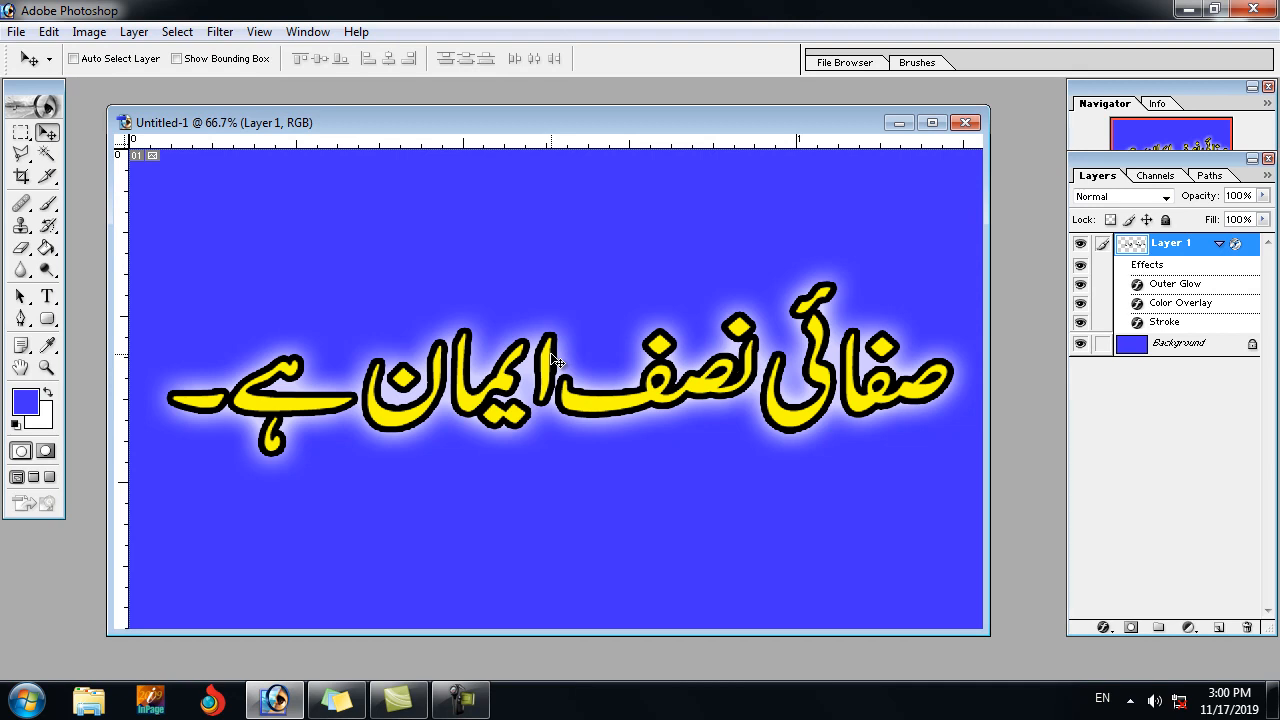
left_click_drag(583, 408, 573, 395)
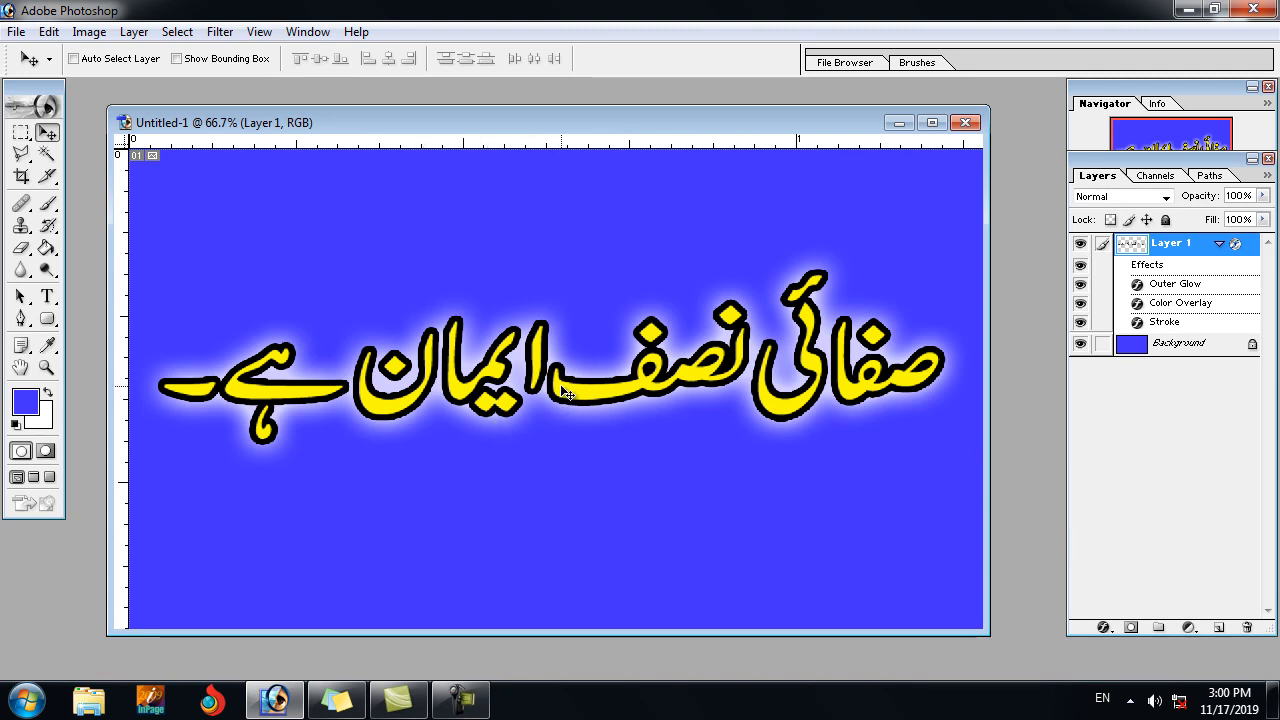
left_click_drag(566, 393, 573, 413)
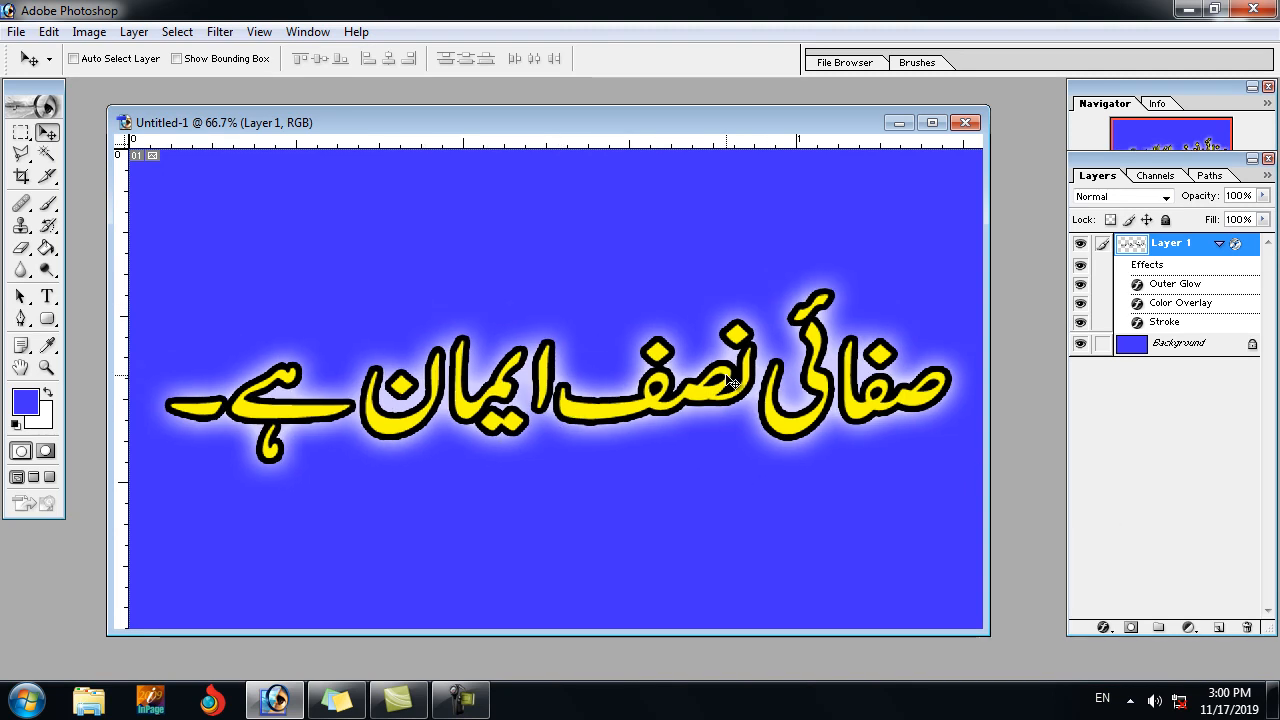